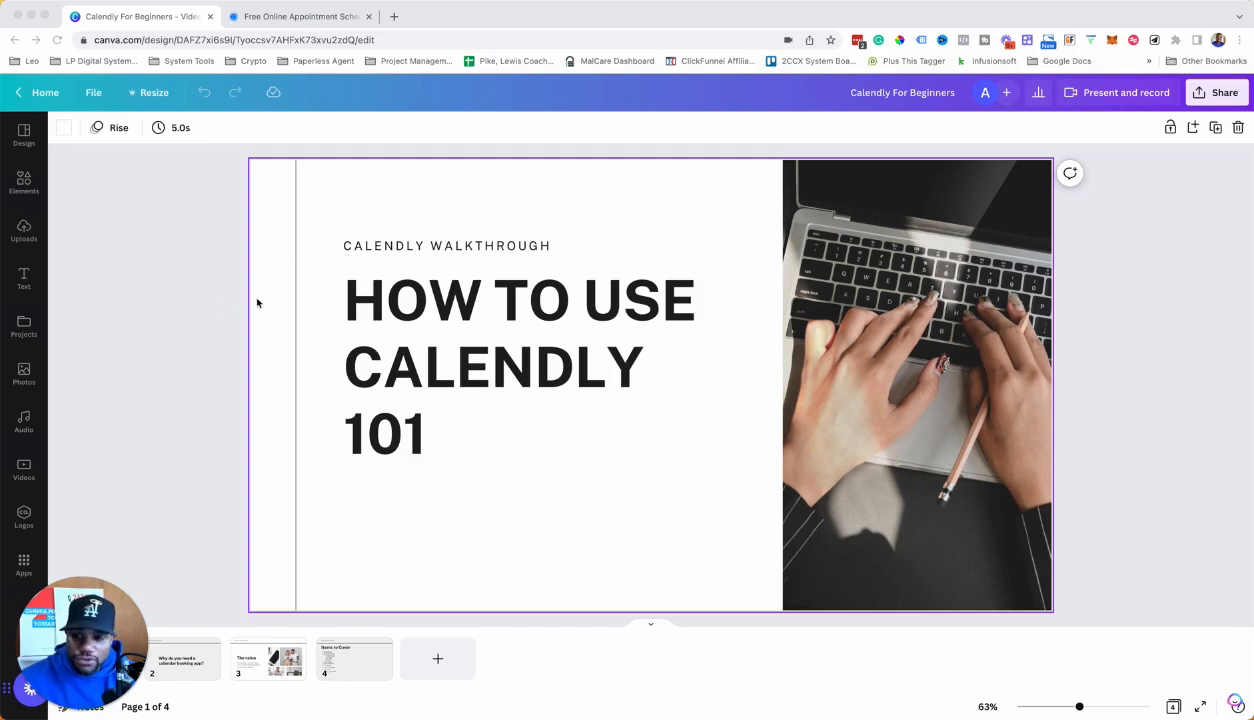
- Go through the walkthrough slides on why a booking app is needed, its value, and the items to cover
left_click(197, 657)
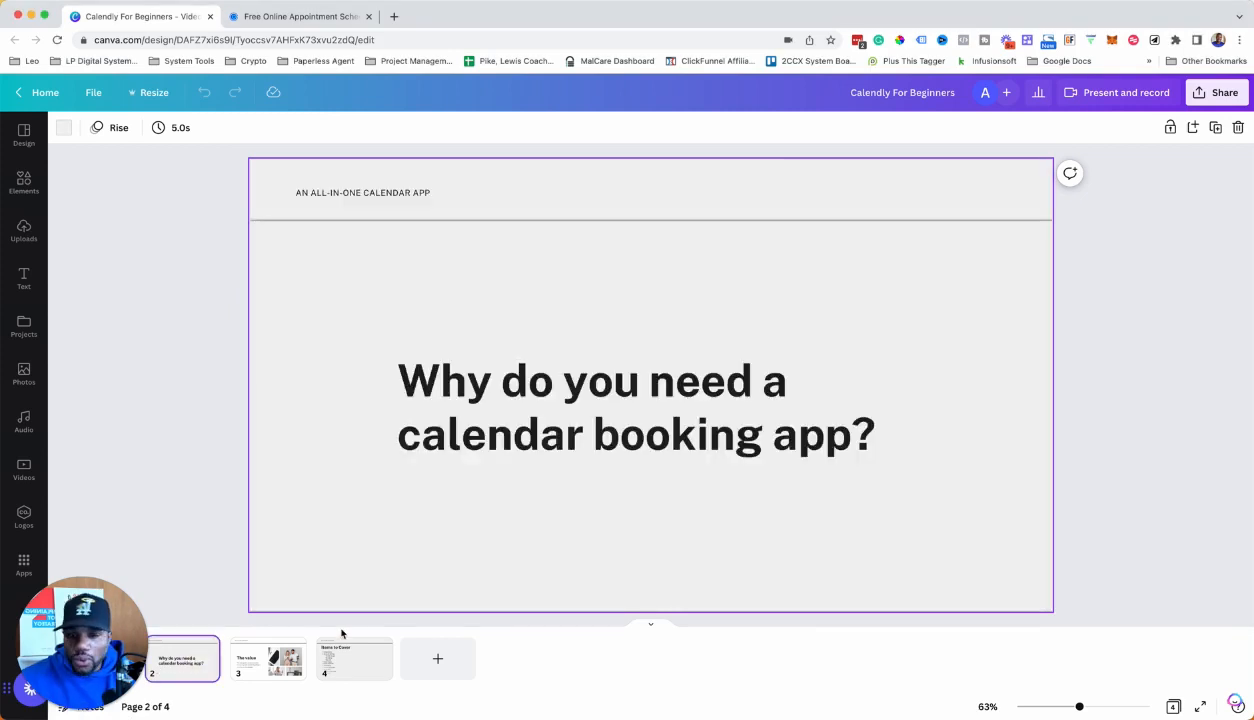
left_click(266, 645)
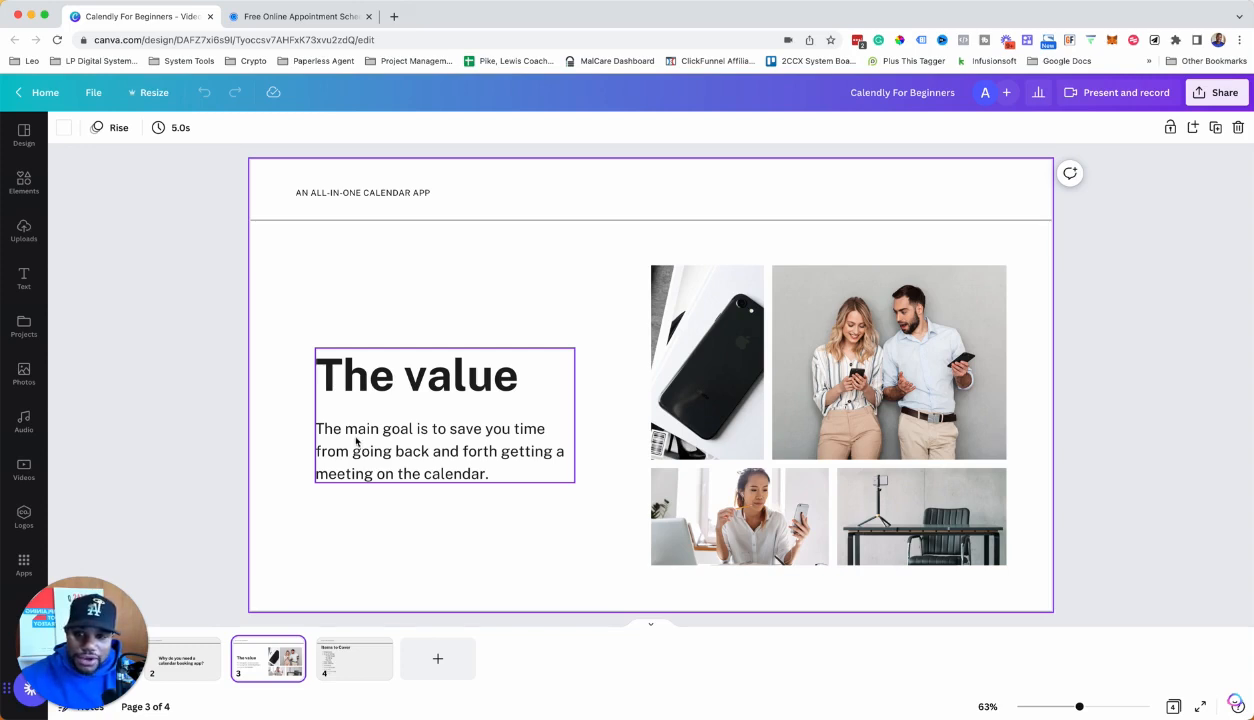
left_click(335, 664)
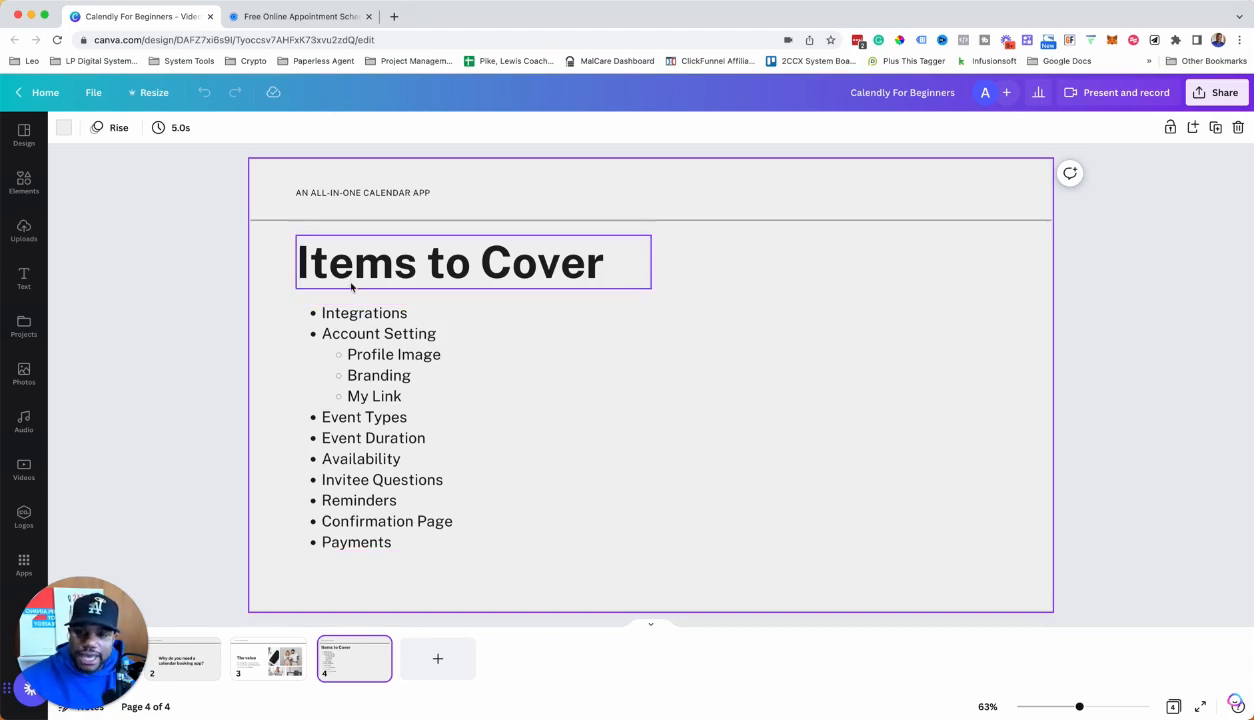
- Switch to the Calendly site, enter the signed-in account and open its Account Settings
left_click(290, 18)
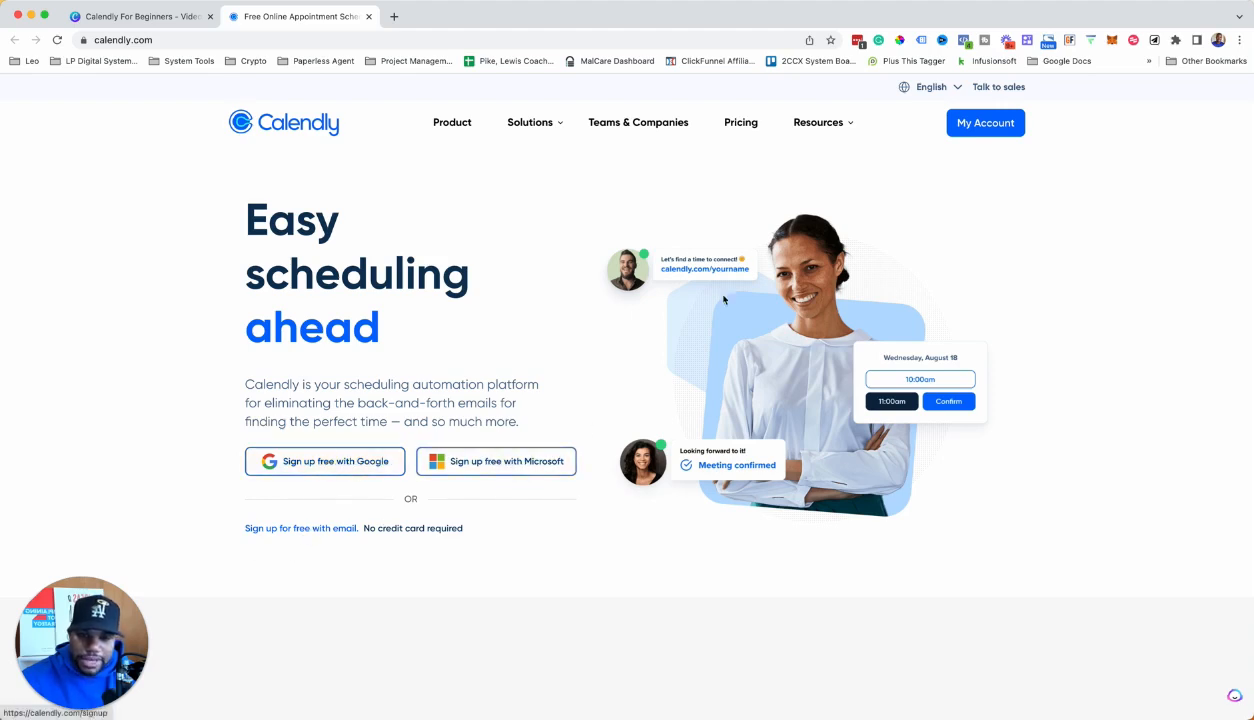
left_click(989, 126)
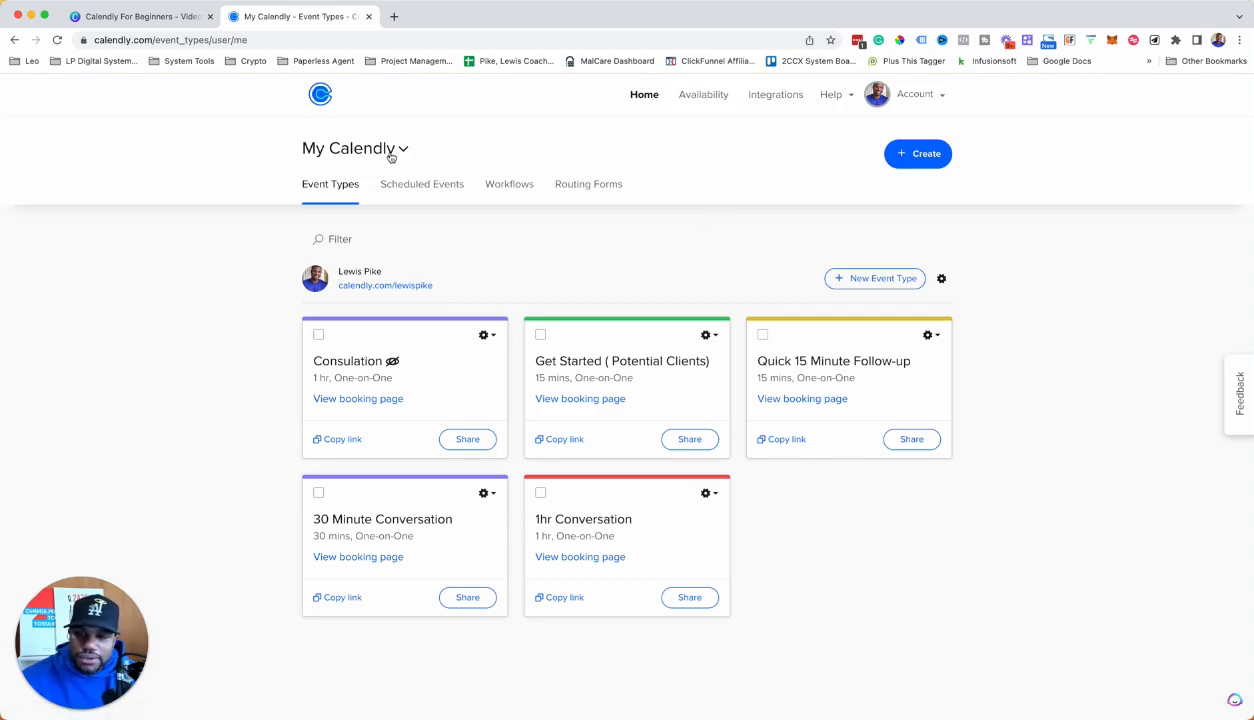
left_click(914, 94)
left_click(837, 131)
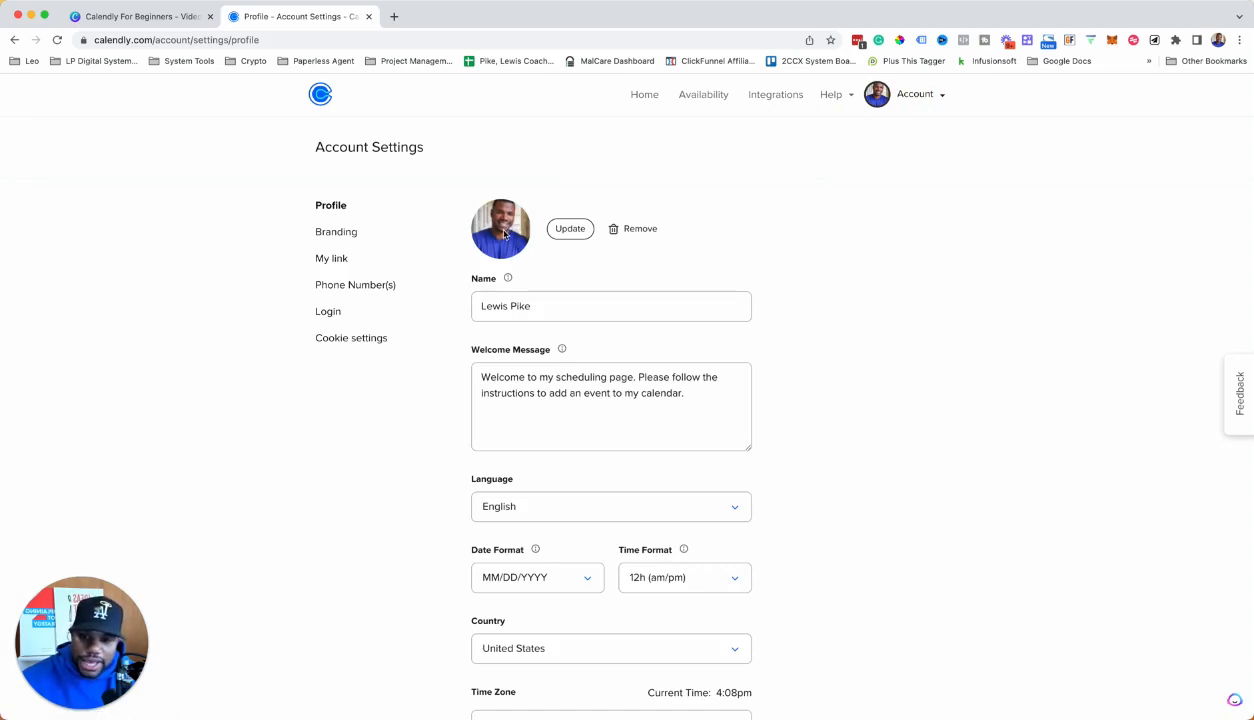
- Examine the profile settings, including the name, welcome message, language, date and time formats, country and time zone
scroll(504, 234, "down", 1)
left_click(545, 272)
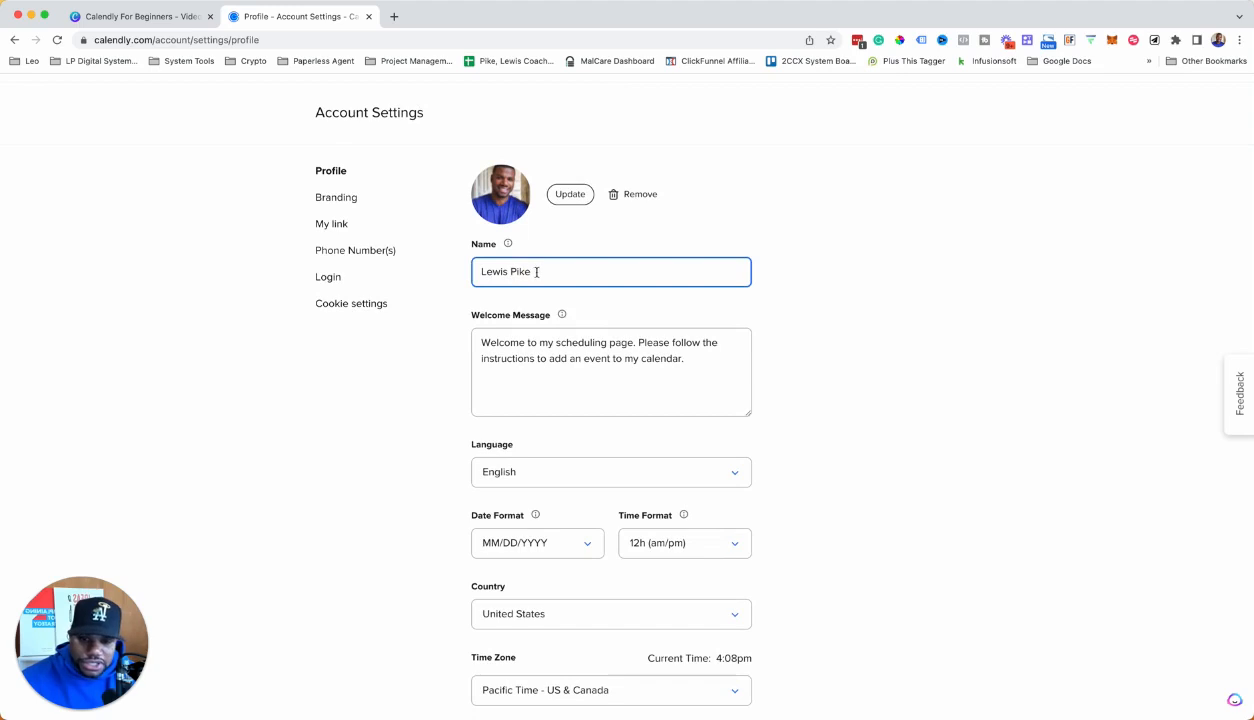
scroll(560, 275, "down", 1)
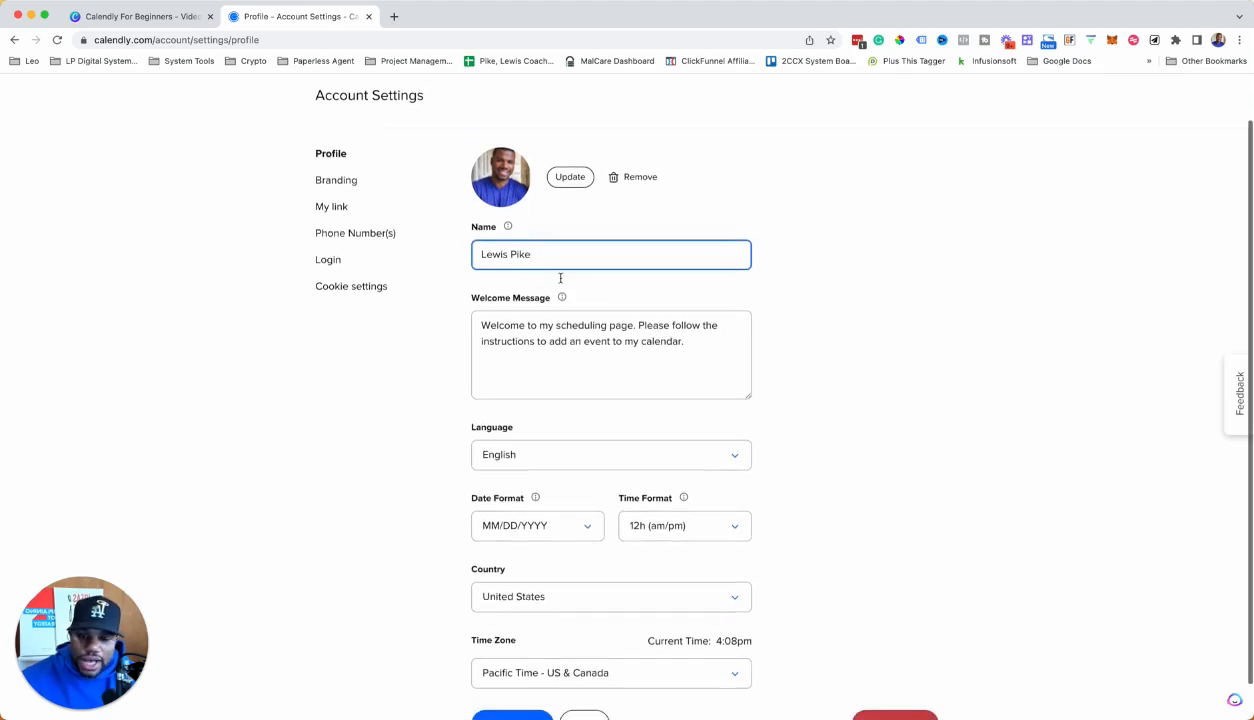
left_click(535, 340)
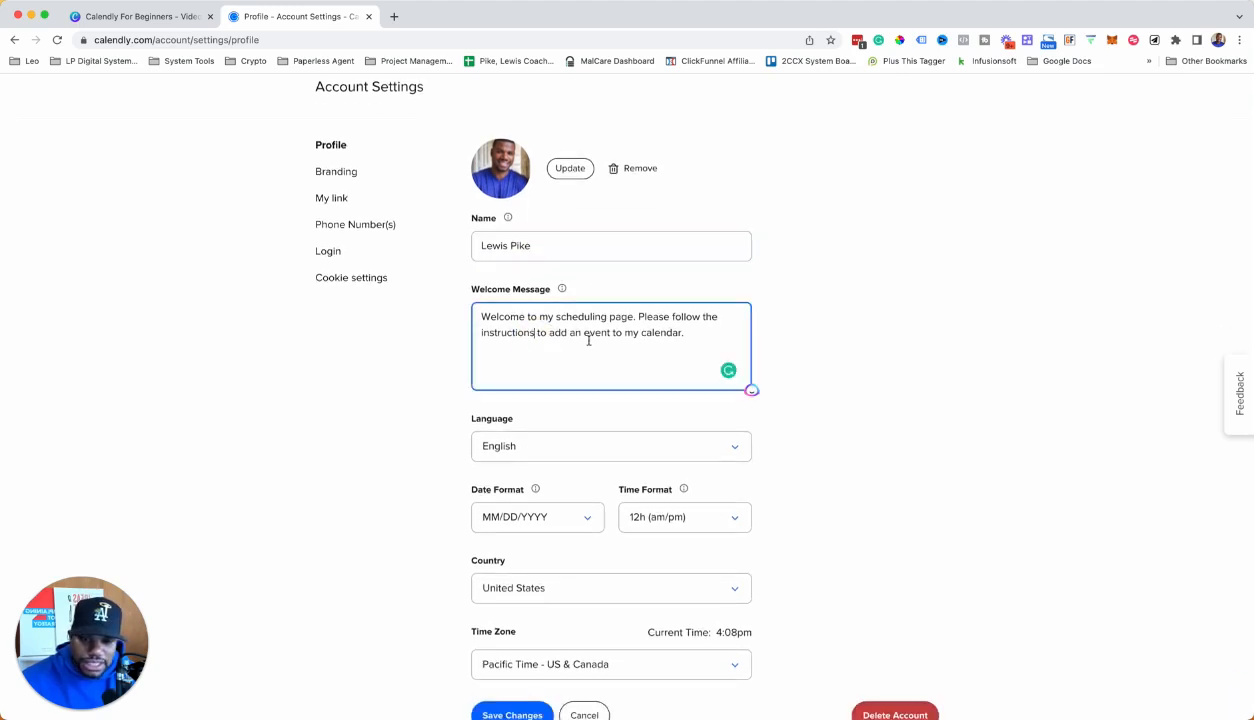
scroll(580, 320, "down", 1)
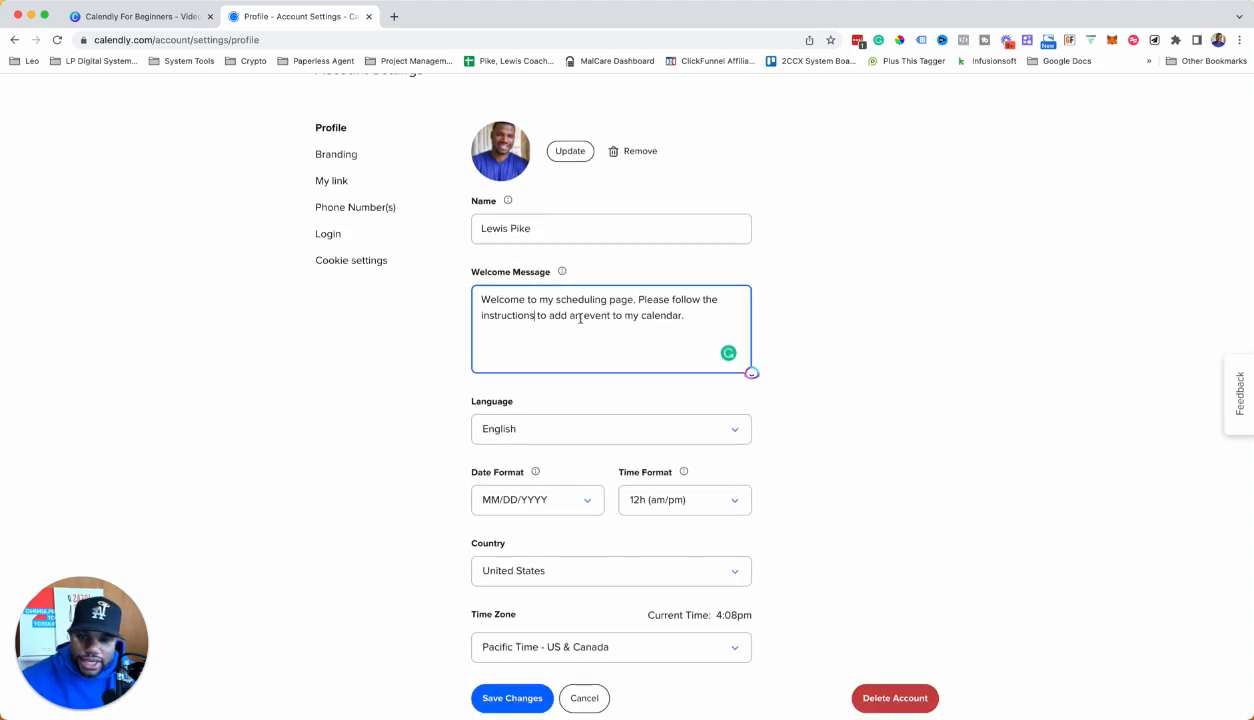
scroll(584, 325, "down", 1)
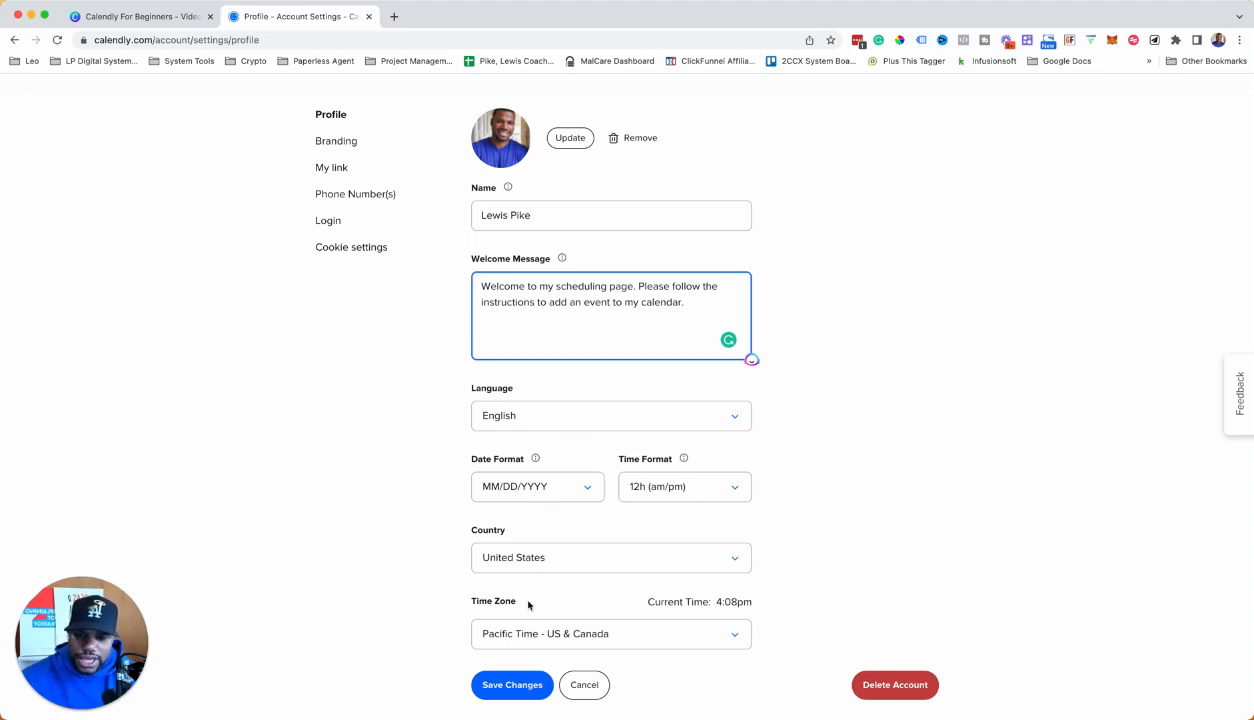
scroll(510, 560, "up", 1)
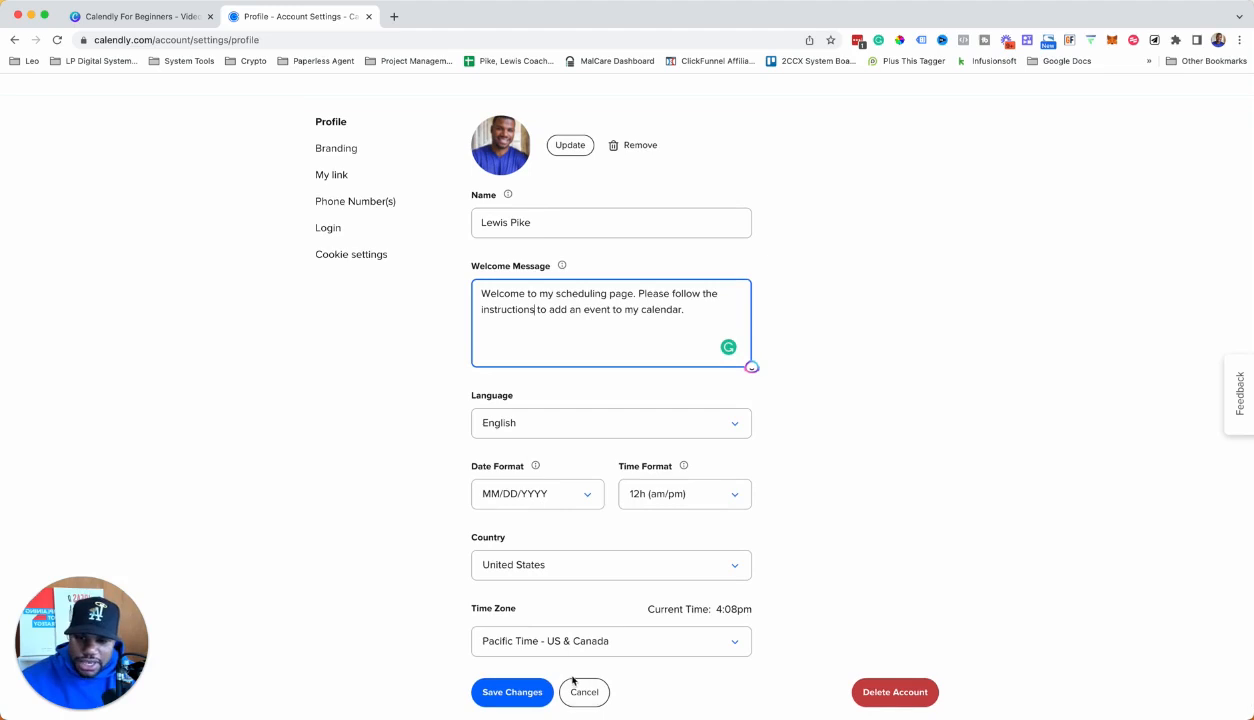
scroll(417, 435, "up", 2)
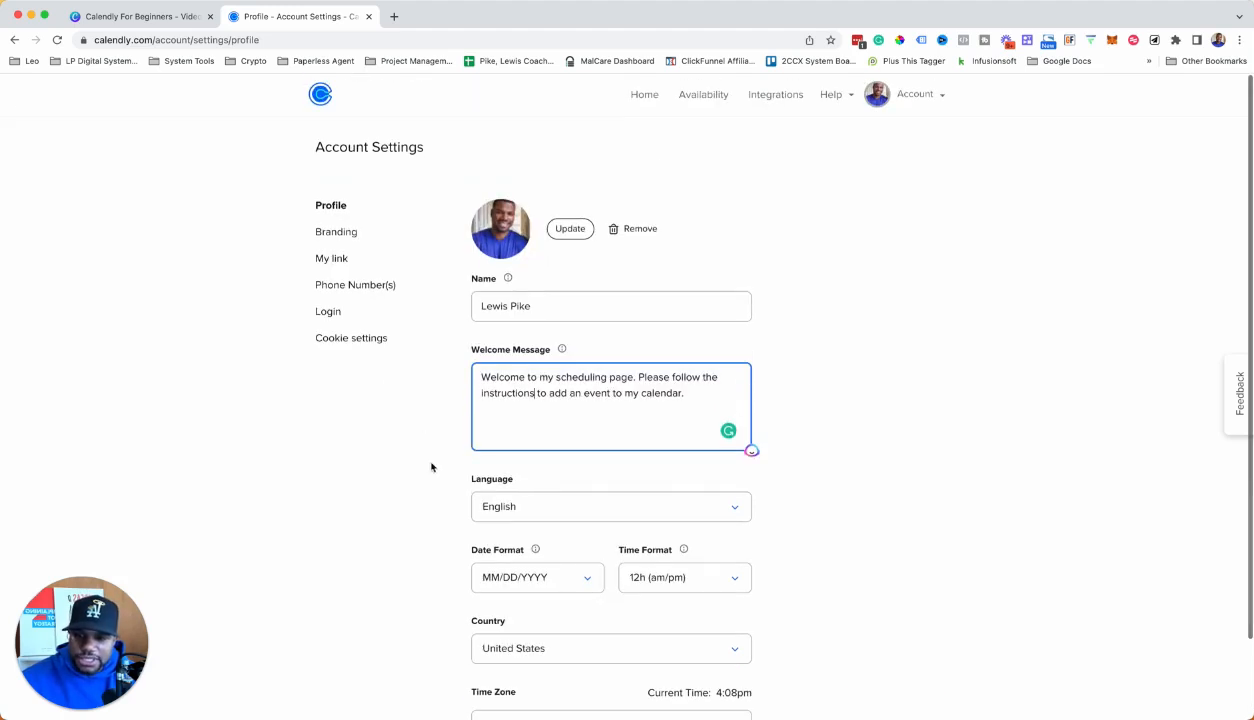
- In the Branding settings, start a logo image upload and search the computer for files matching the account owner's name
left_click(338, 235)
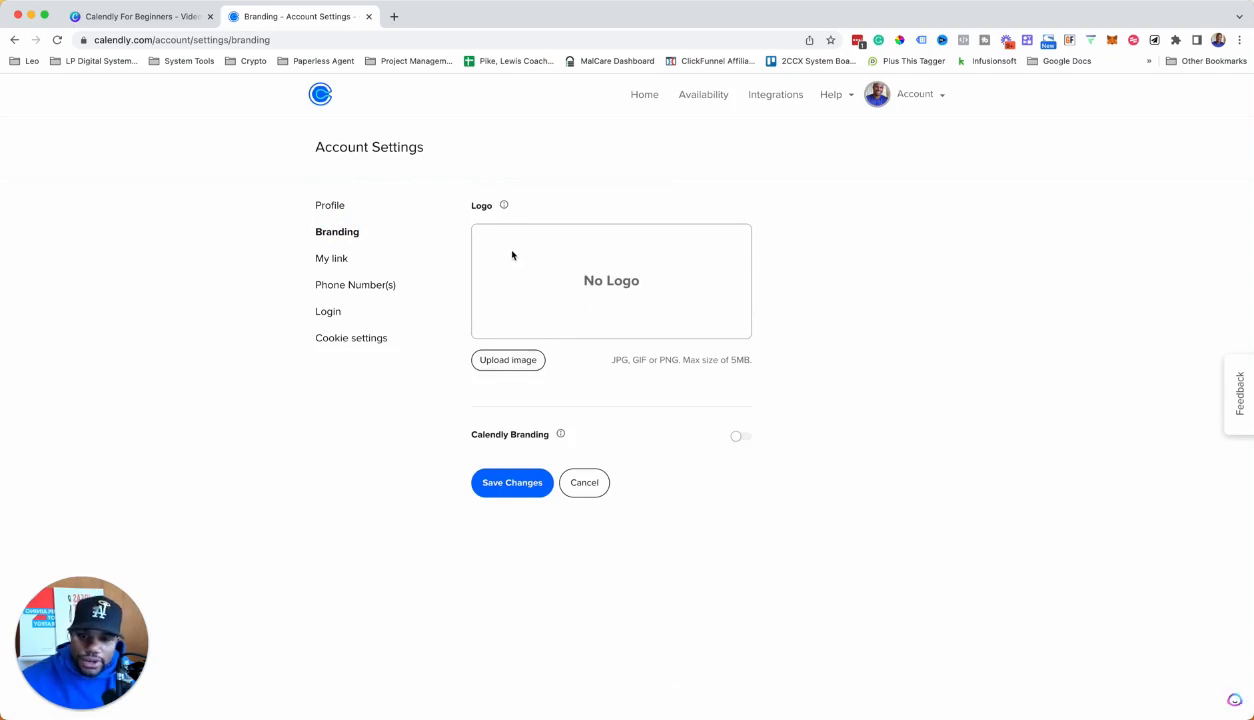
left_click(502, 368)
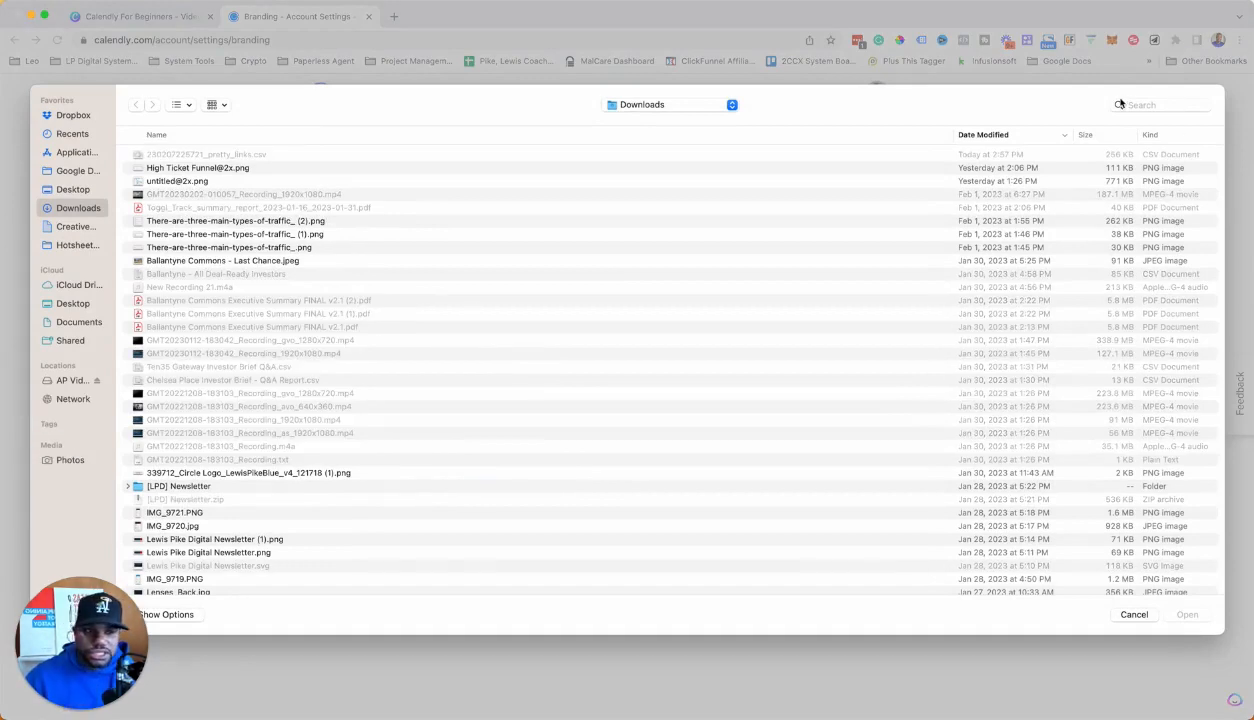
left_click(1128, 105)
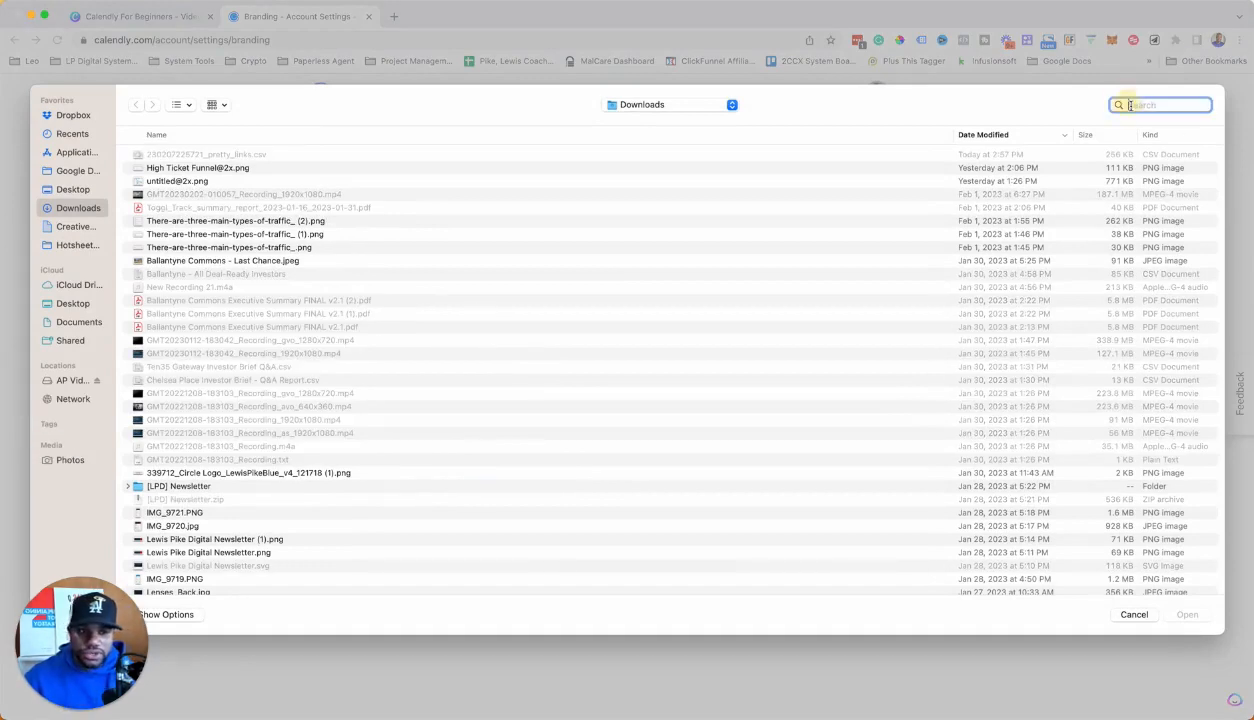
type("lewis pike")
key("Return")
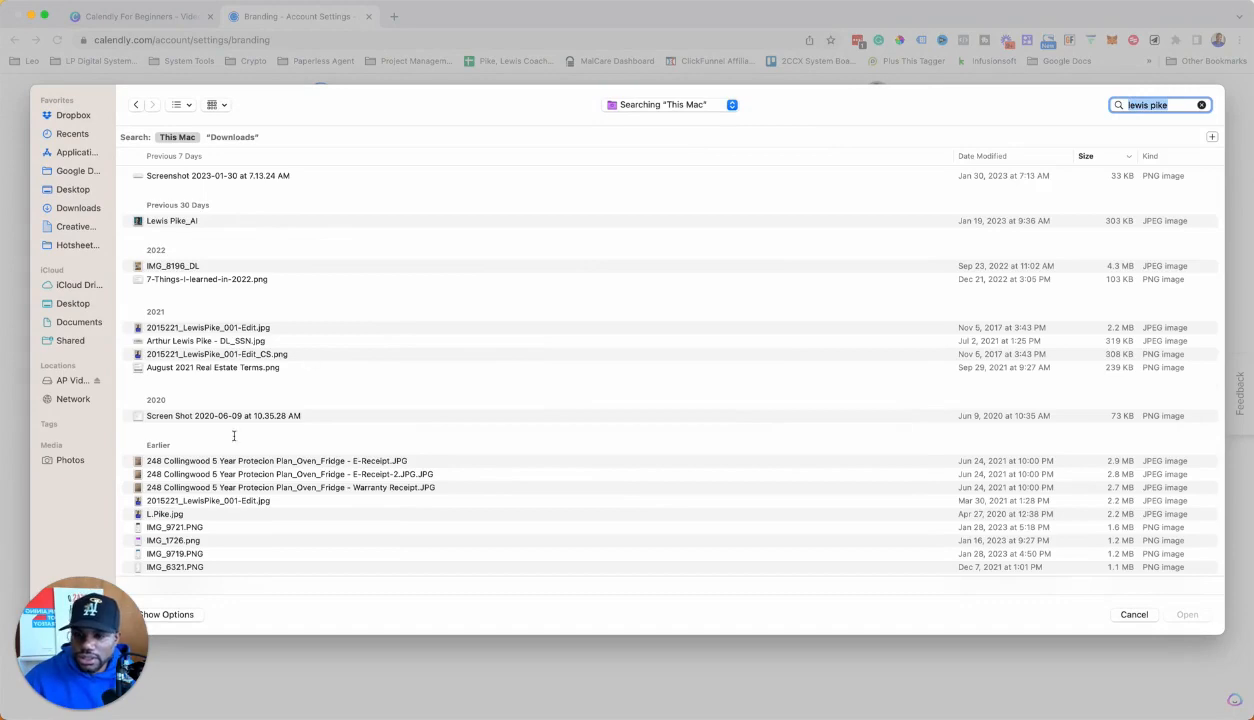
- Choose the blue v4 circle logo PNG marked (1) from the search results and open it as the branding logo
scroll(255, 425, "down", 10)
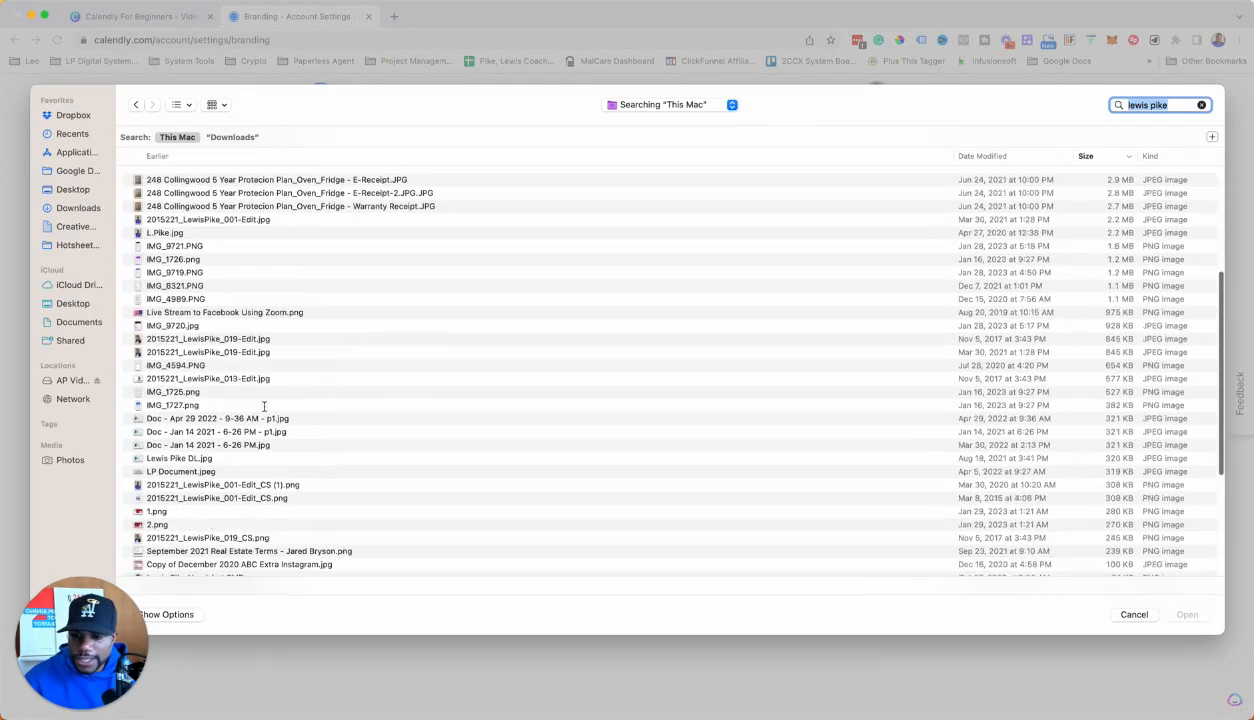
scroll(241, 408, "down", 5)
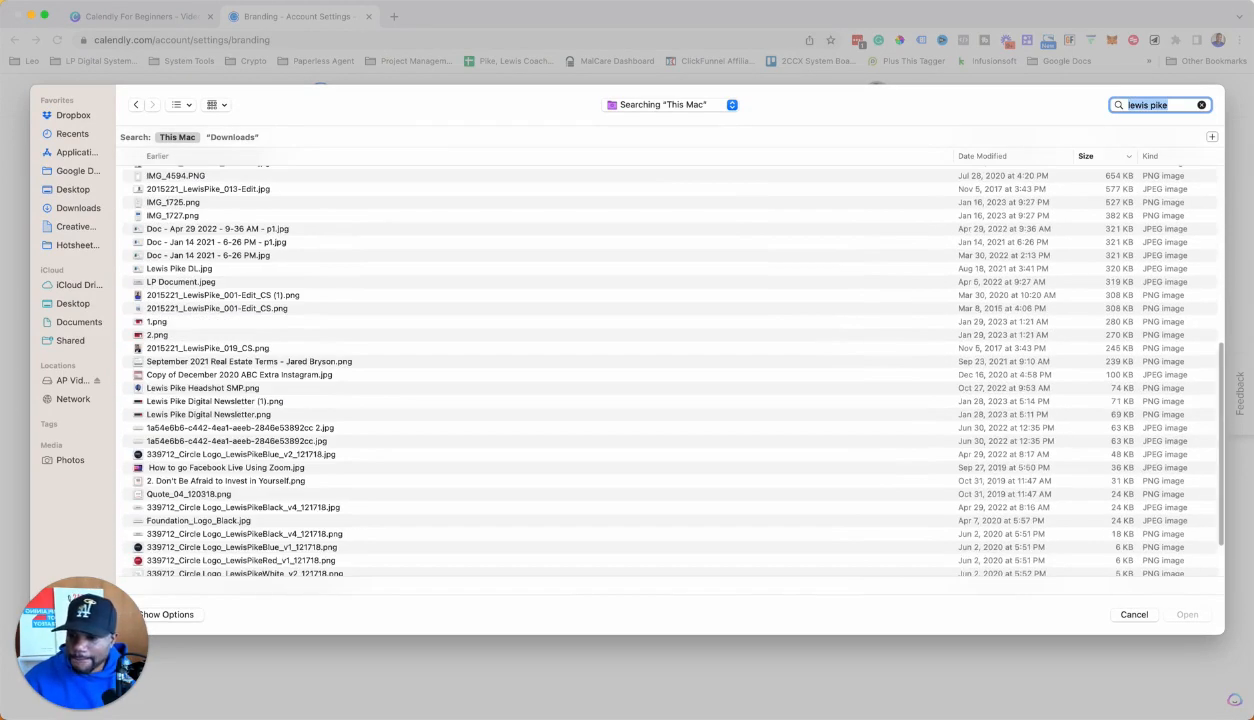
scroll(173, 510, "down", 3)
left_click(216, 509)
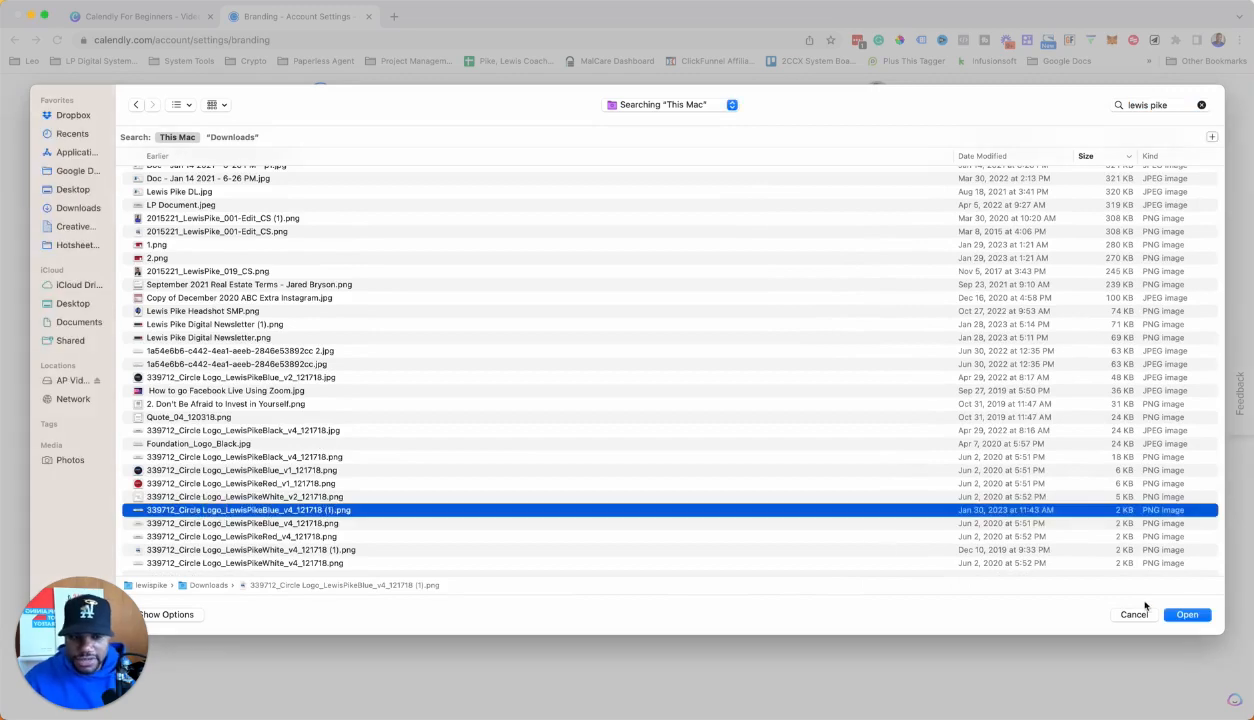
left_click(1186, 614)
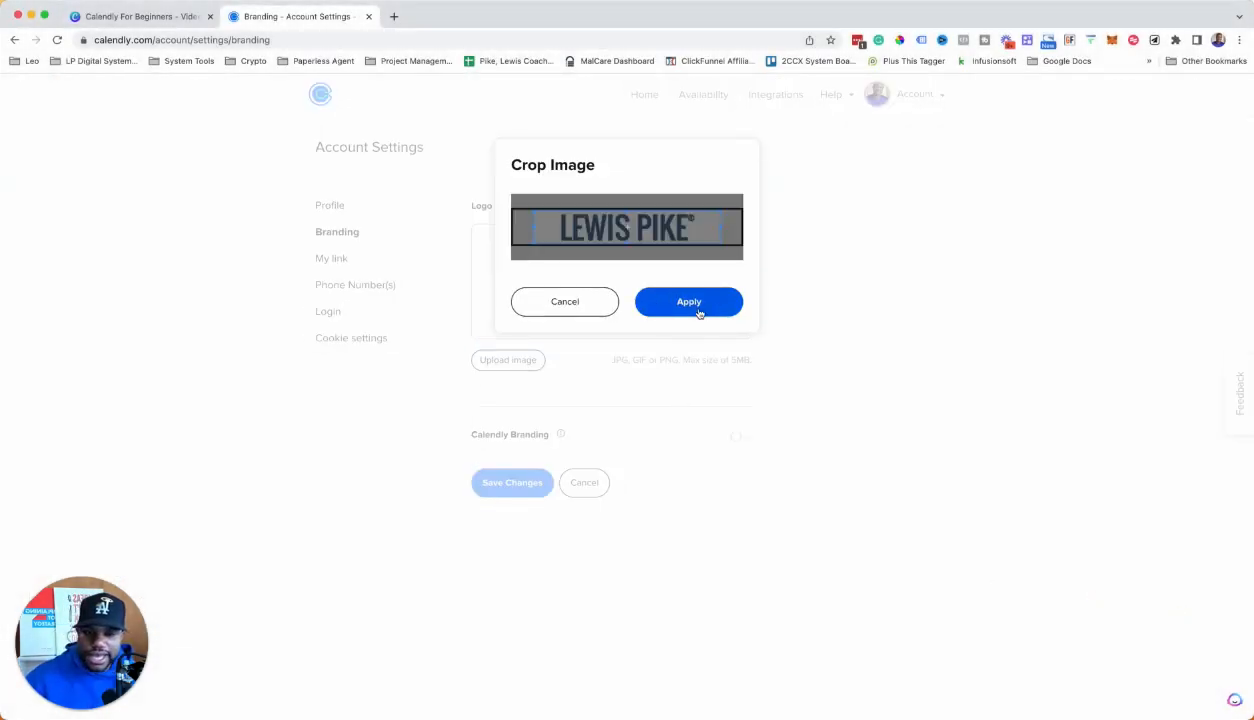
- Extend the crop area to cover the whole bordered logo, apply the crop and save the branding changes
left_click_drag(533, 209, 492, 200)
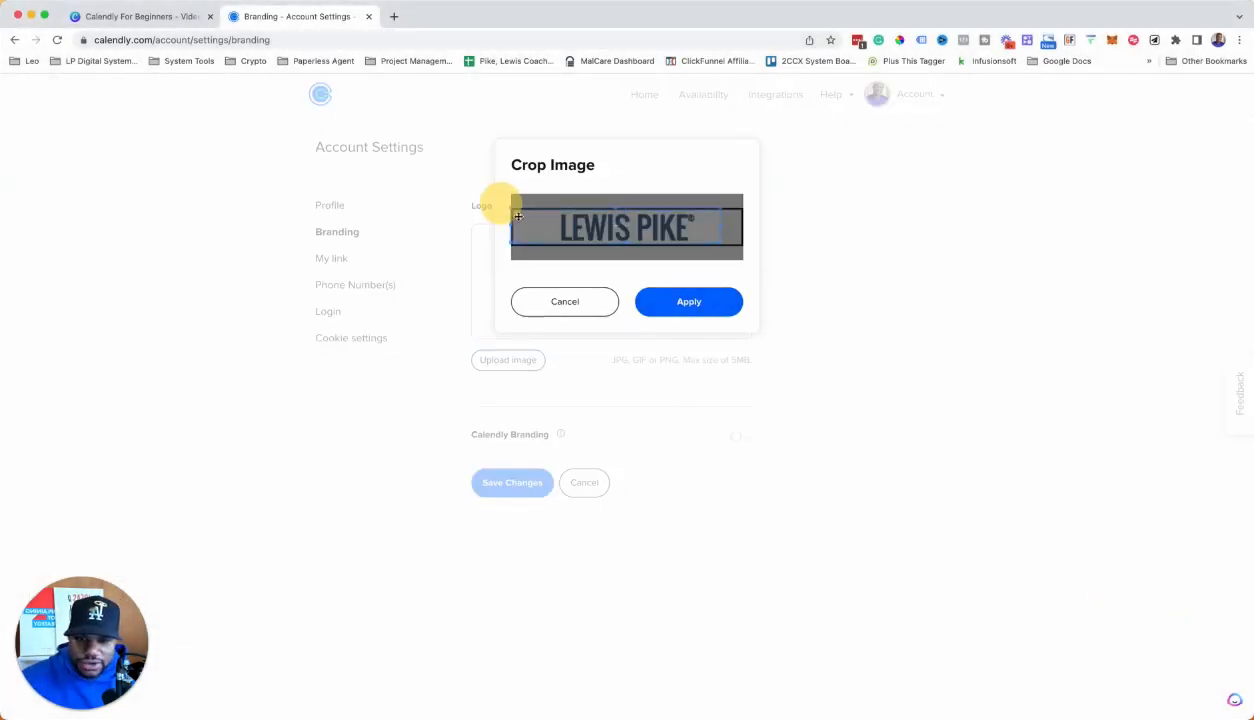
left_click_drag(721, 244, 775, 260)
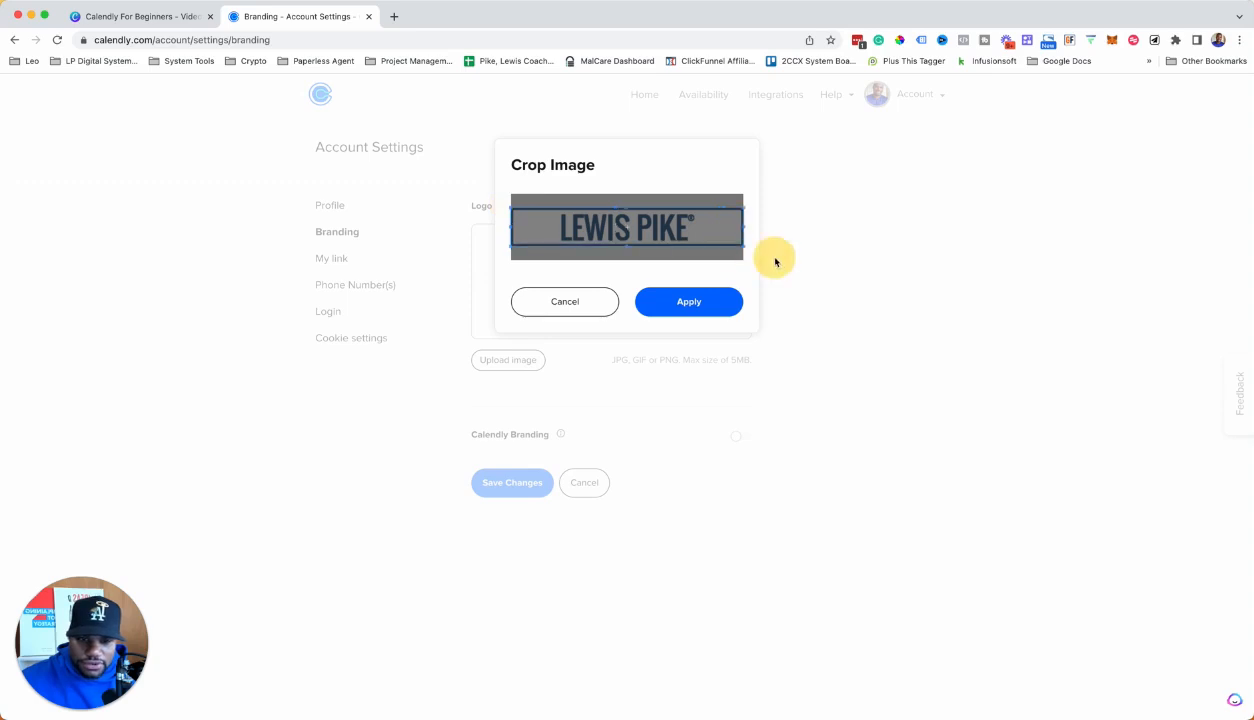
left_click(712, 302)
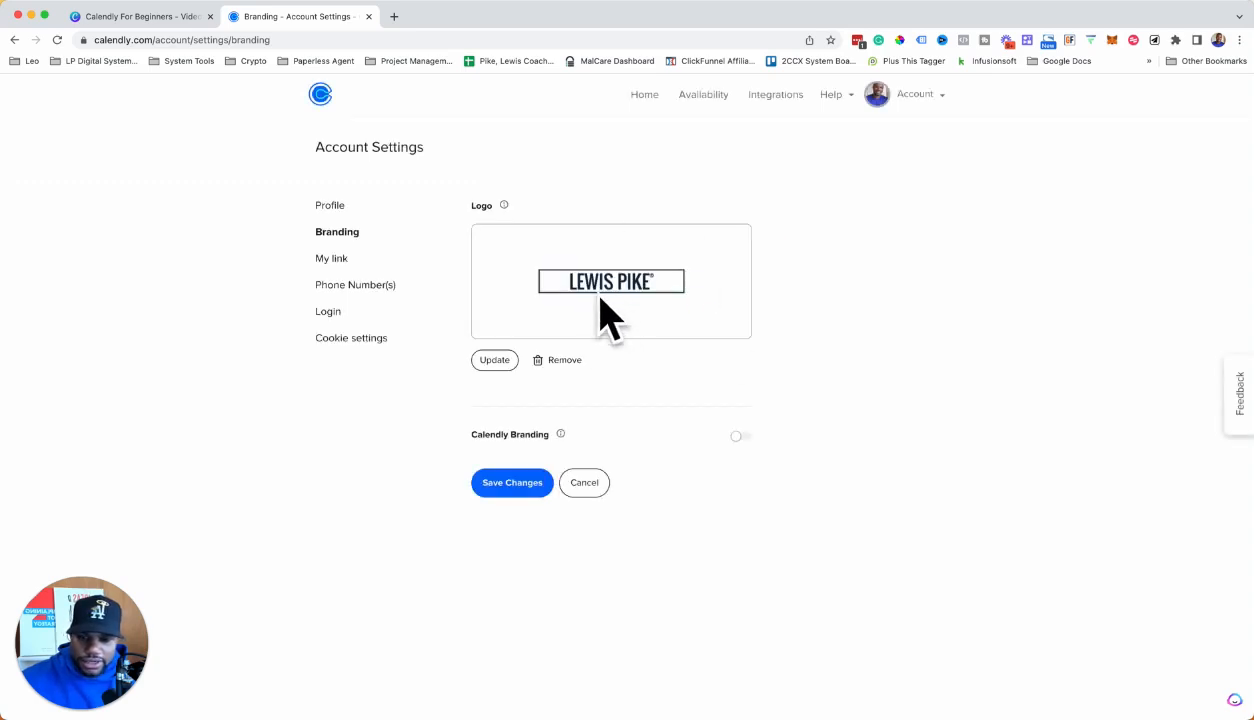
left_click(505, 480)
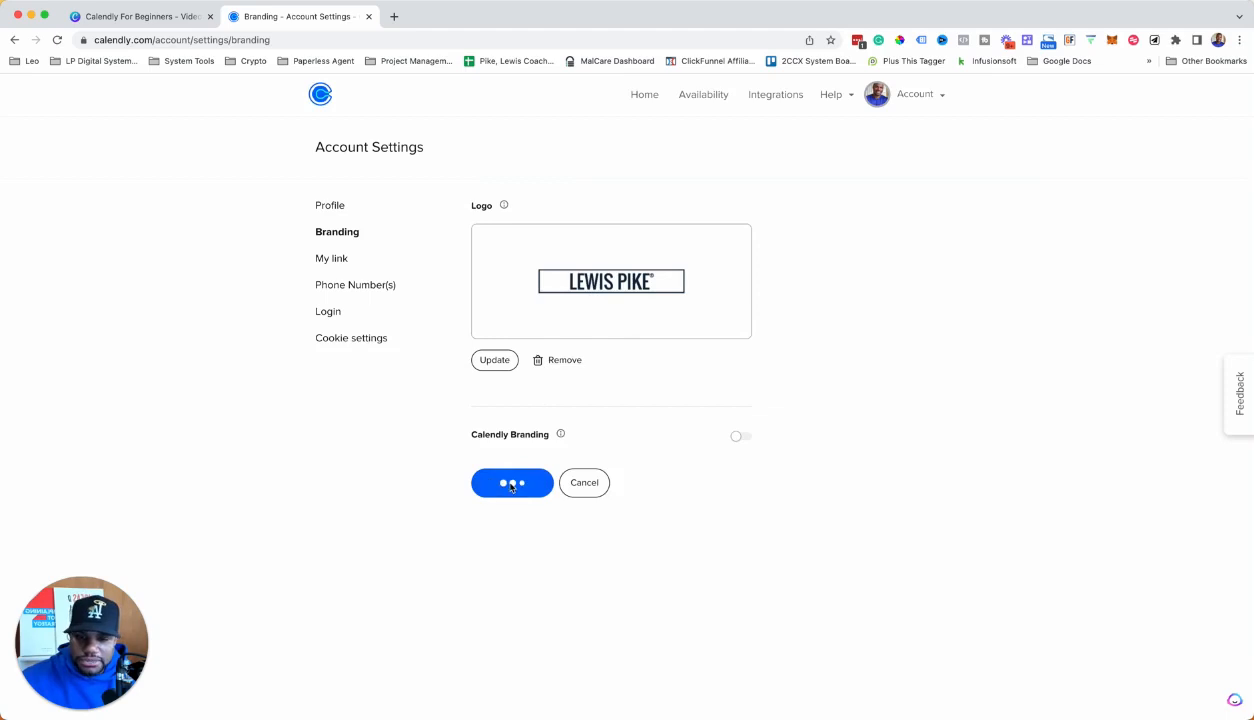
left_click(561, 436)
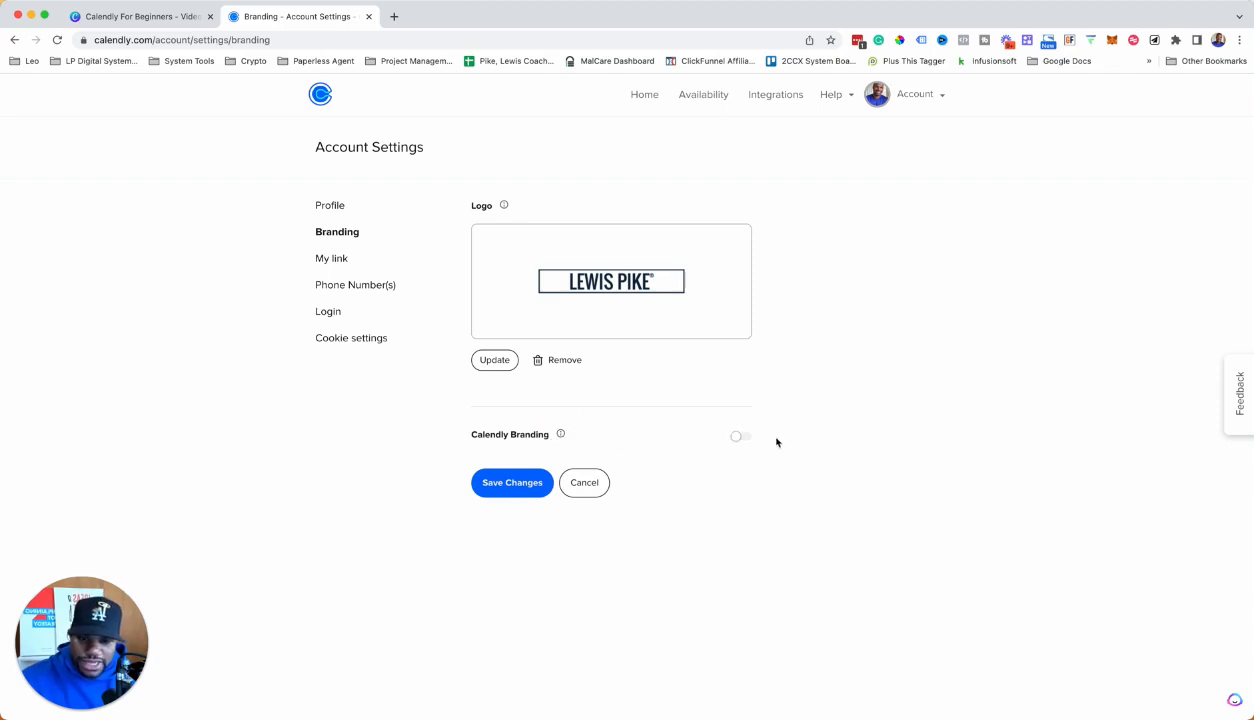
- Review the account's personal link setting and the phone number settings used for workflows
left_click(332, 259)
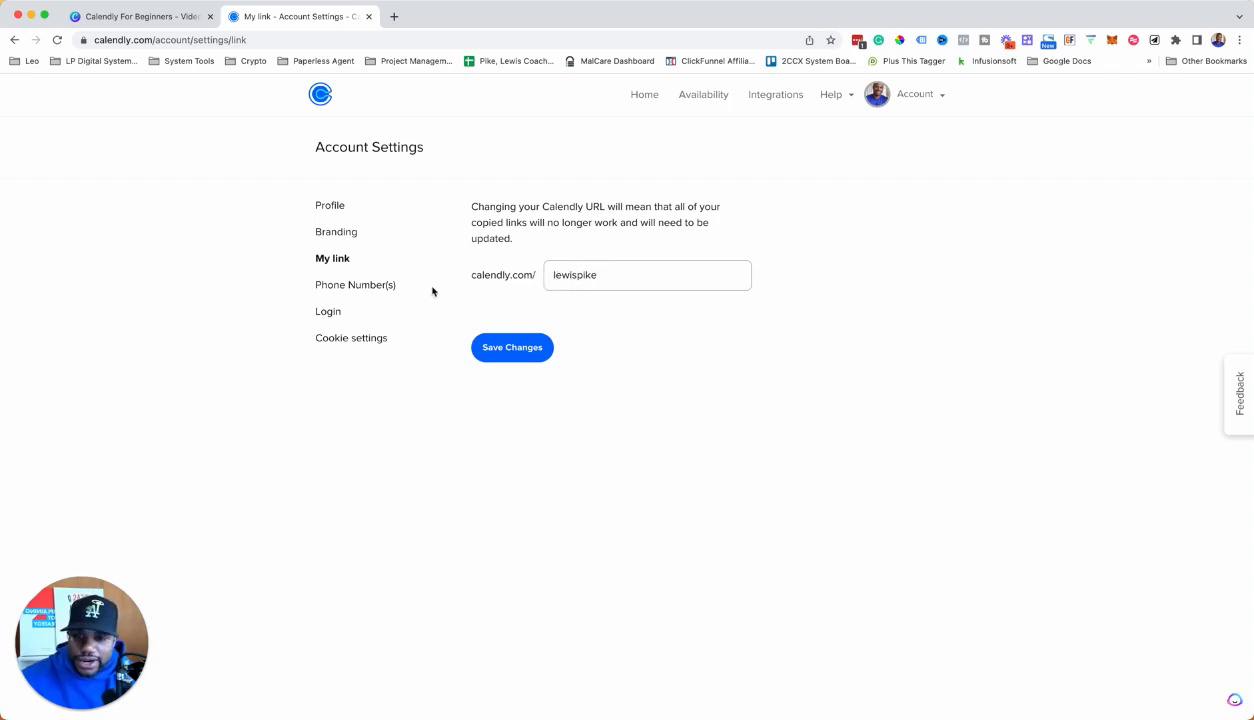
left_click(387, 285)
left_click(333, 259)
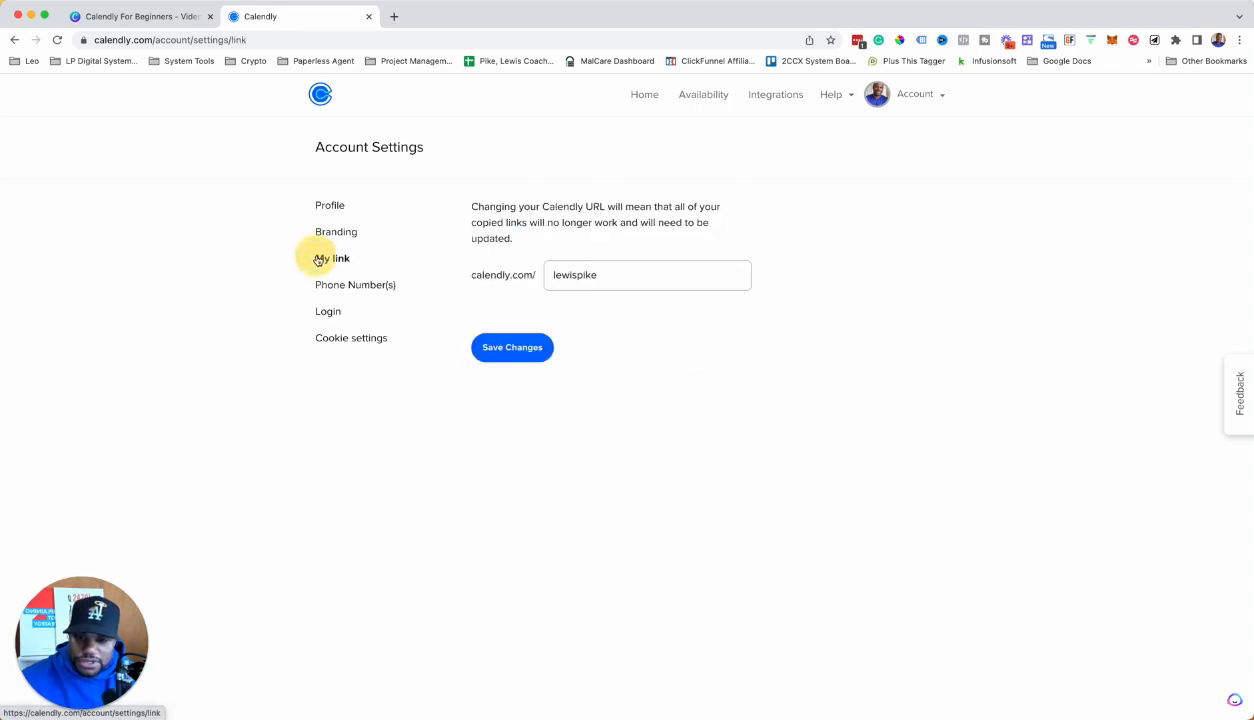
left_click(357, 285)
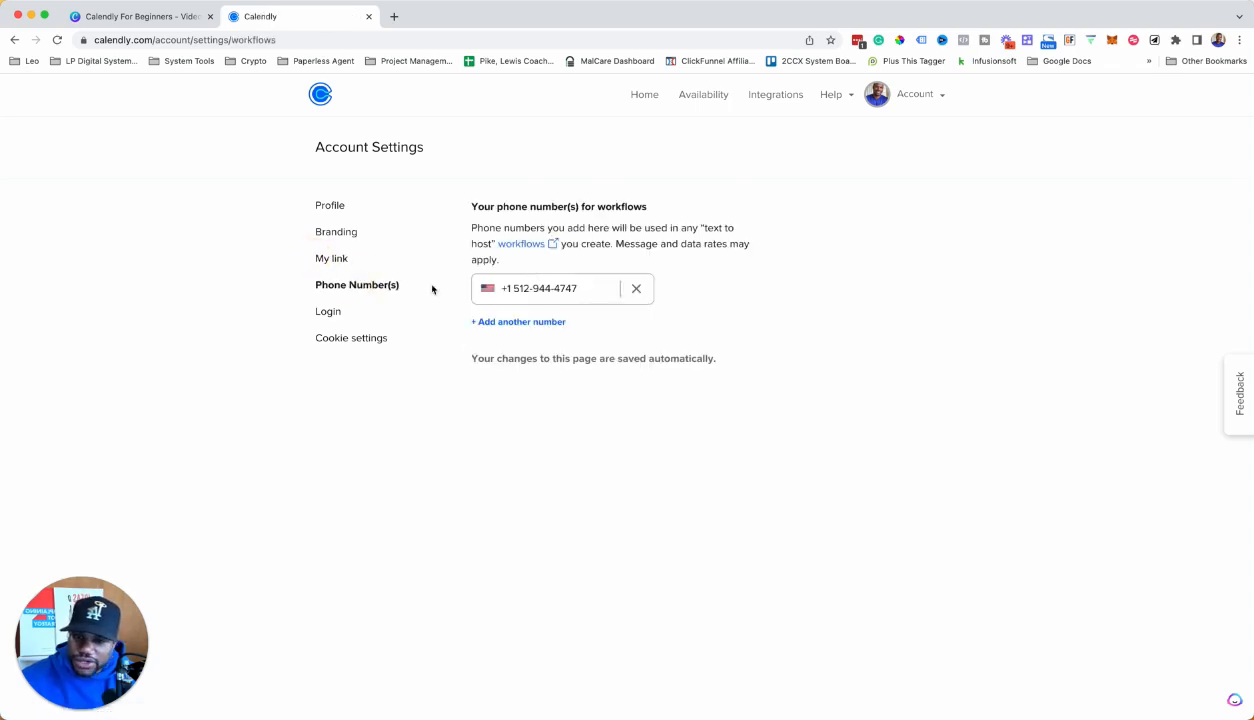
left_click(336, 259)
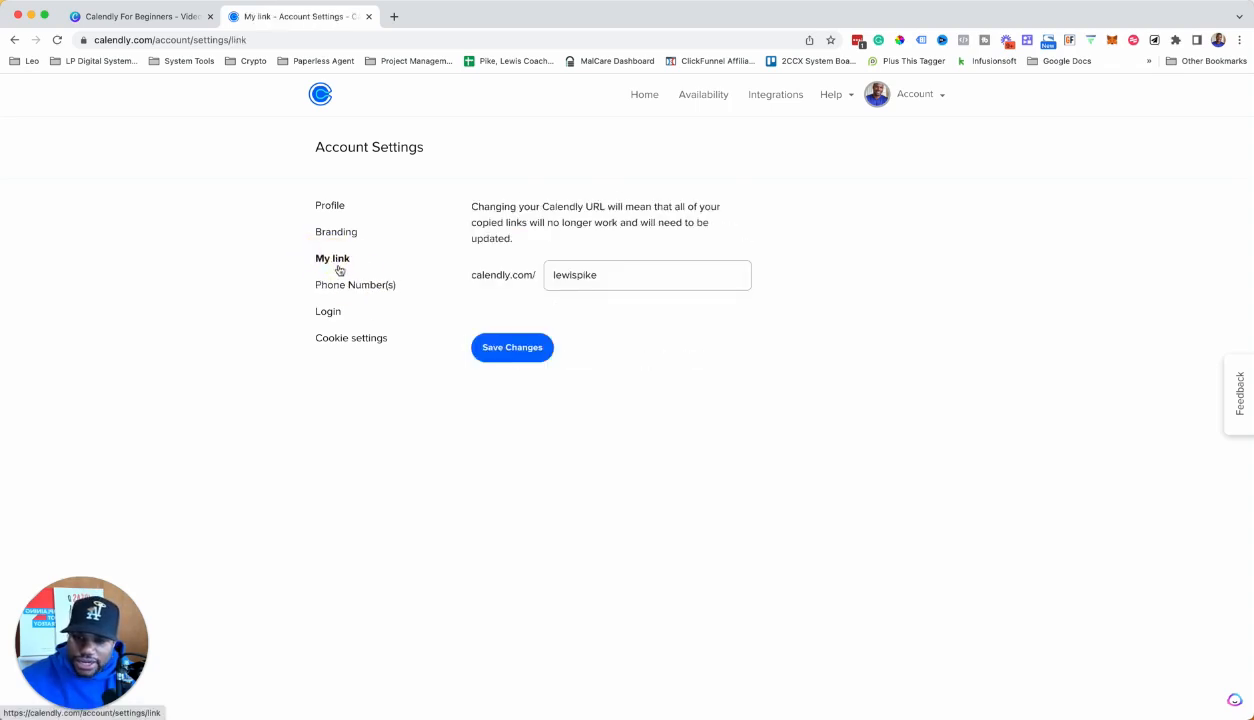
- Check the account's login method and view the cookie consent preferences, closing them without changes
left_click(329, 312)
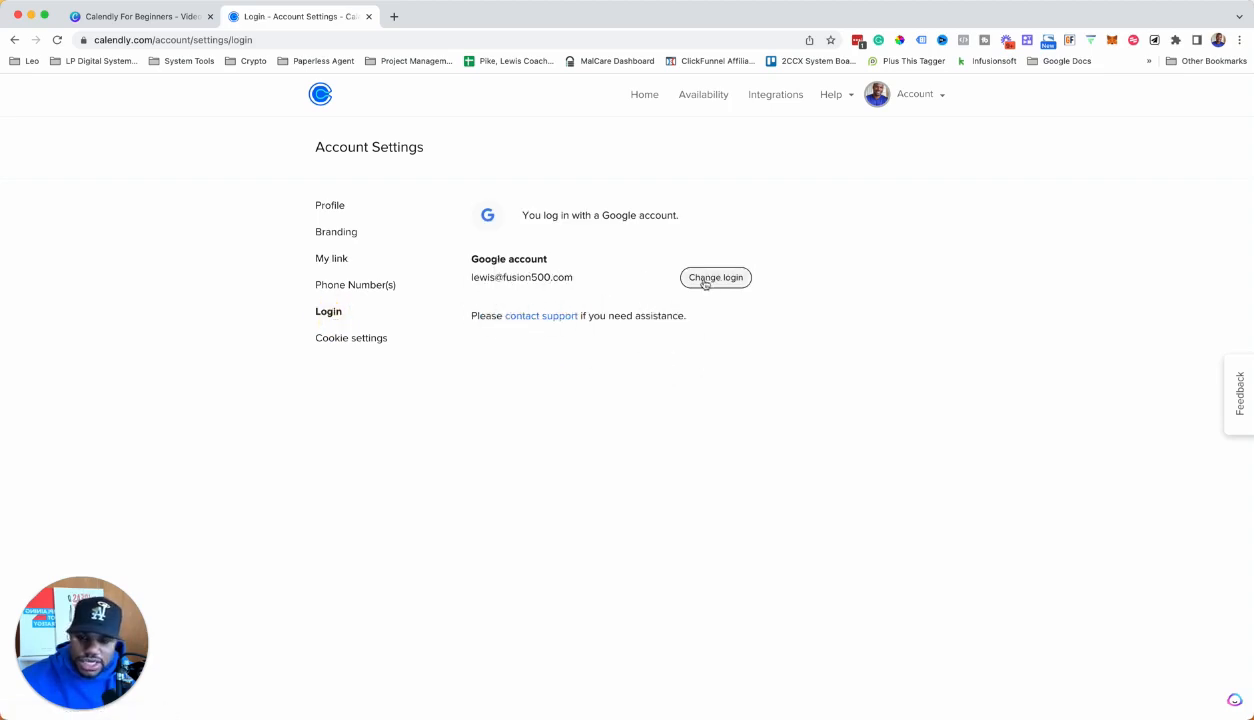
left_click(377, 342)
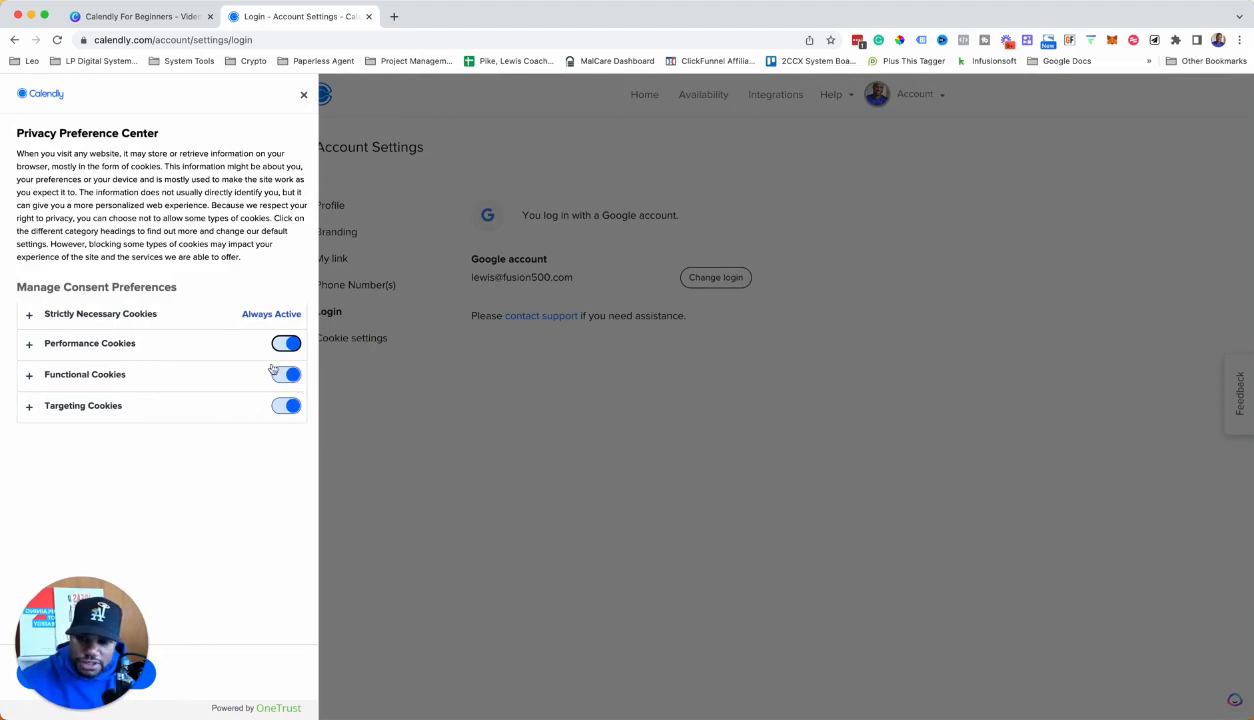
left_click(303, 95)
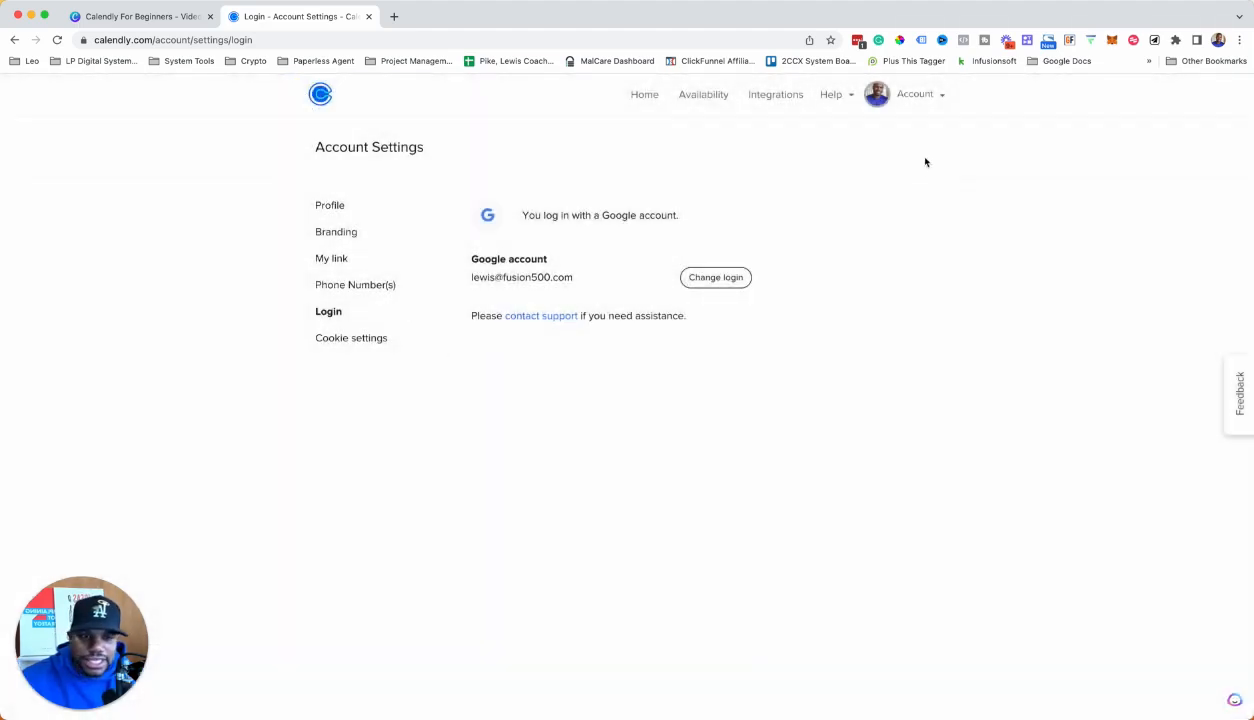
- Open the account's Calendar Connections page
left_click(914, 96)
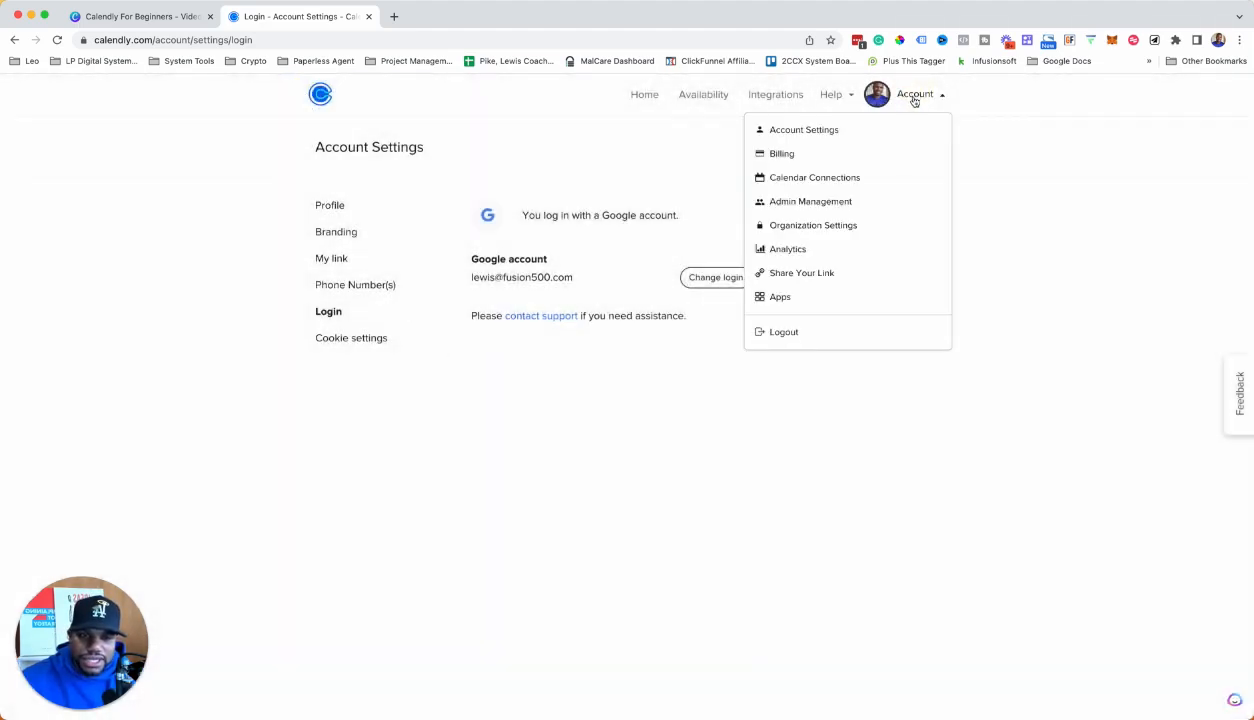
left_click(857, 179)
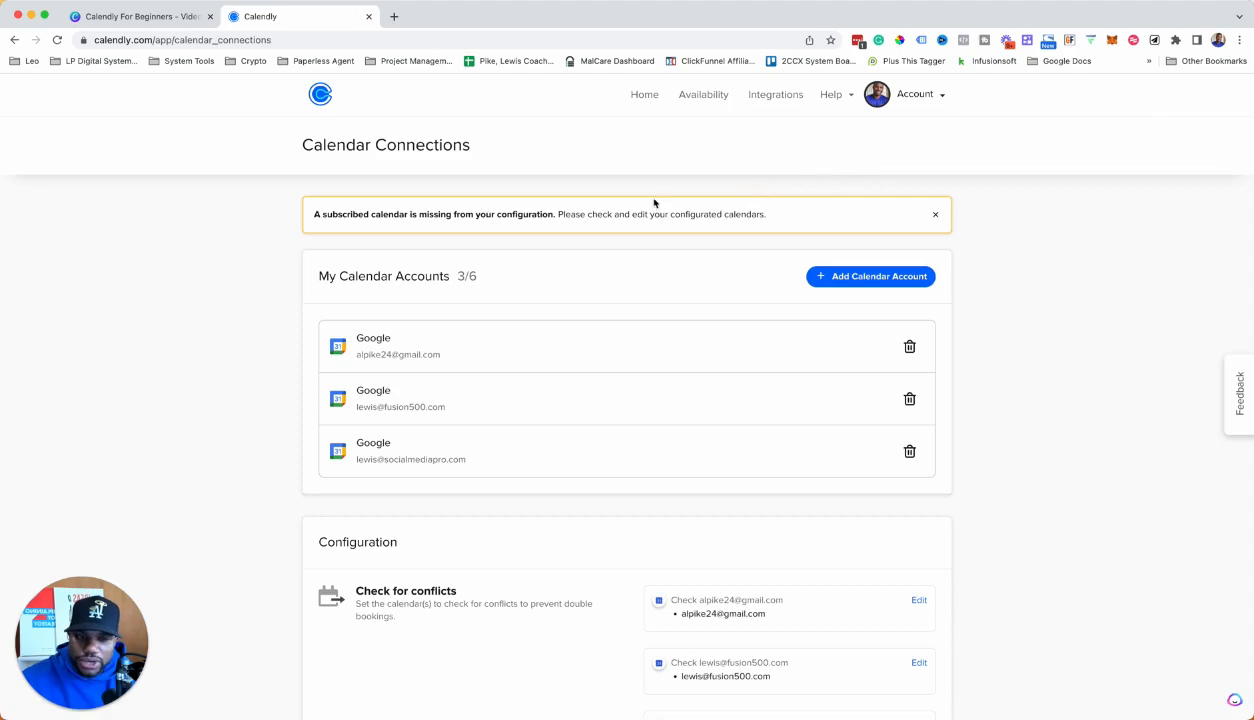
- Review the Google calendar accounts connected on the Calendar Connections page
scroll(670, 200, "down", 1)
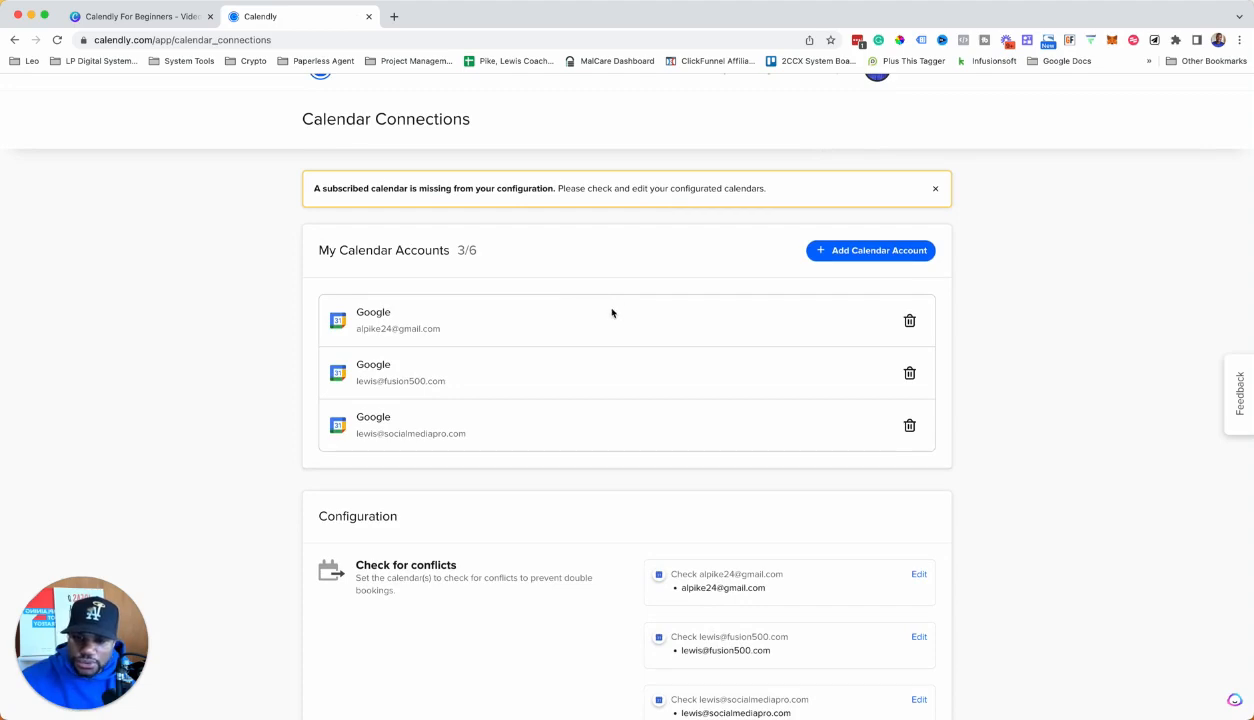
scroll(540, 280, "down", 1)
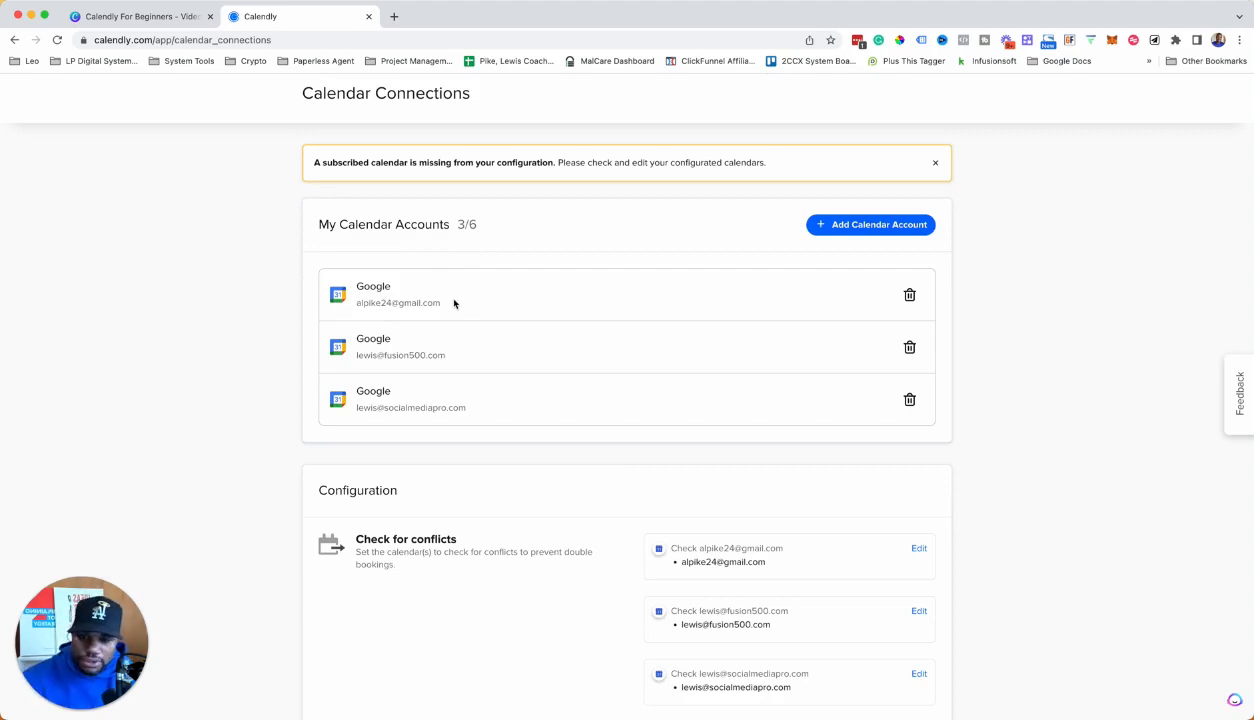
scroll(443, 270, "down", 1)
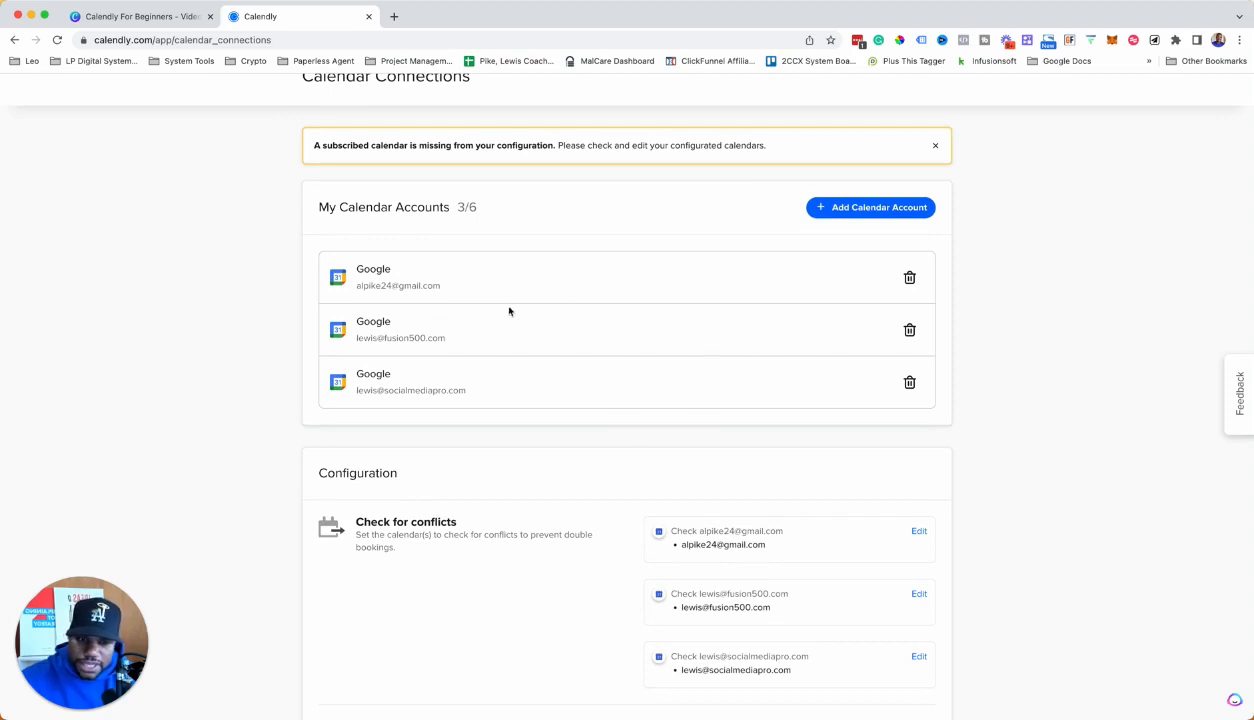
- Start adding a calendar account, review the calendar providers, and view the Google Calendar account chooser without connecting an account
left_click(828, 208)
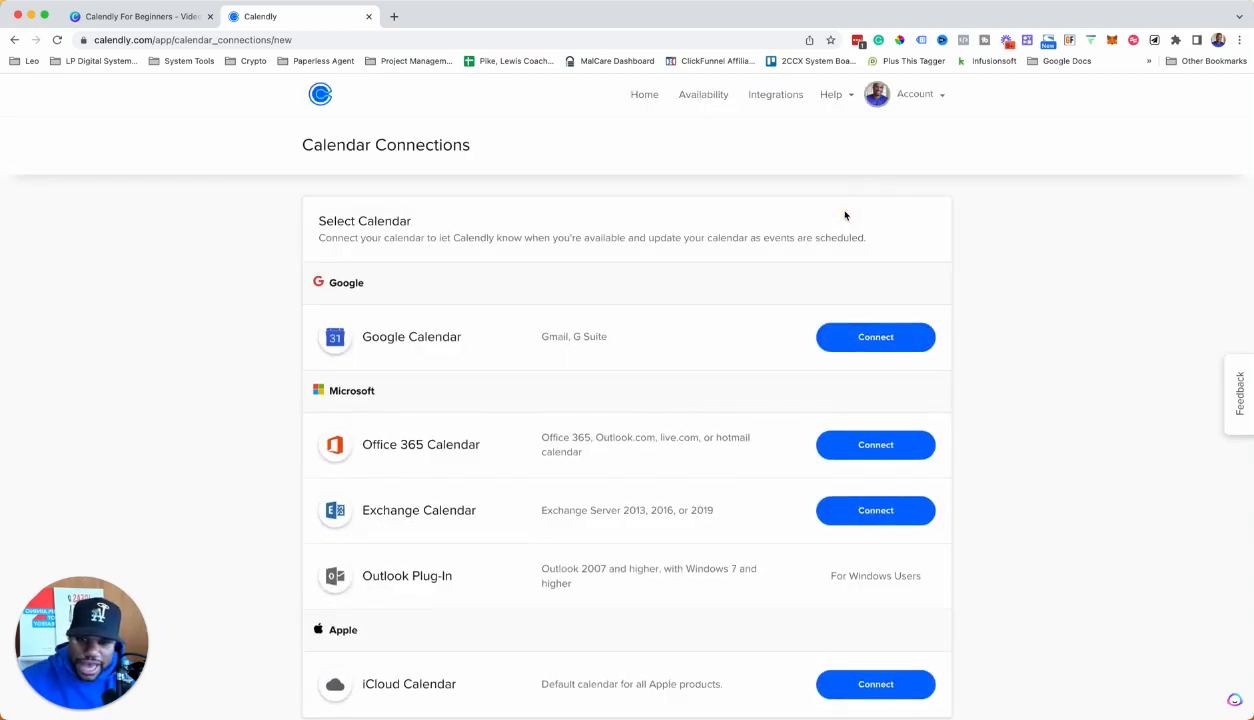
scroll(653, 330, "down", 1)
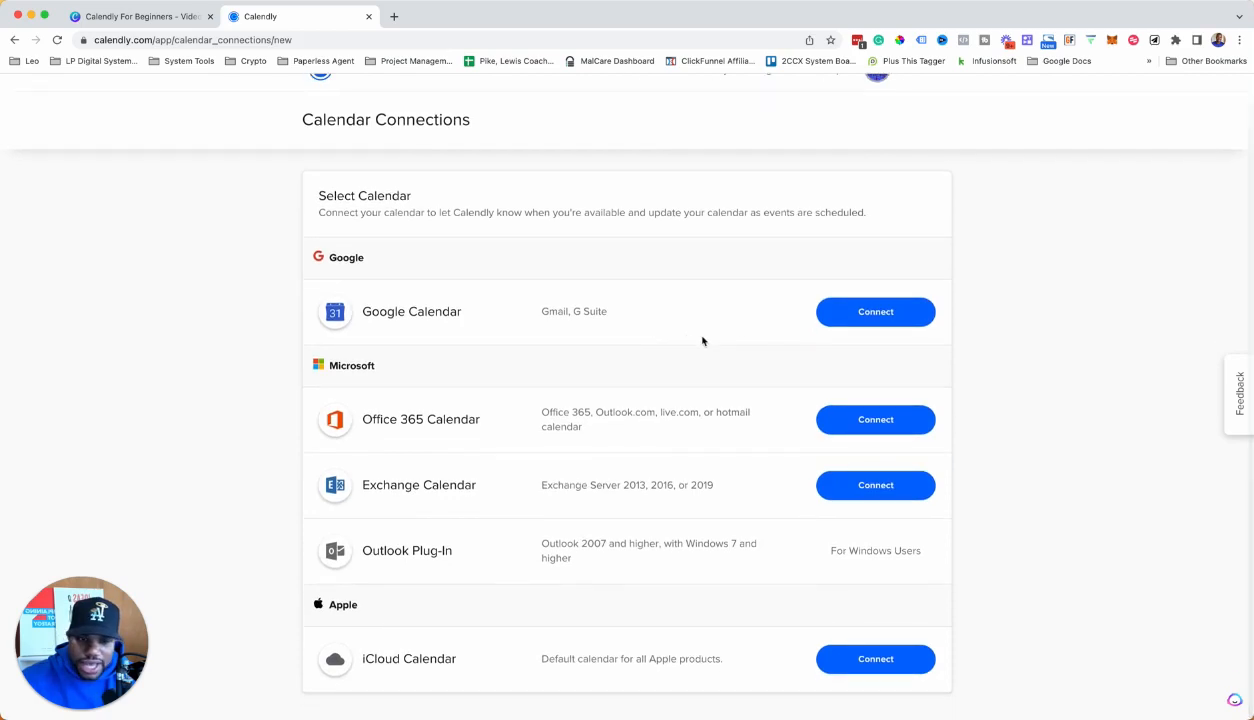
left_click(863, 303)
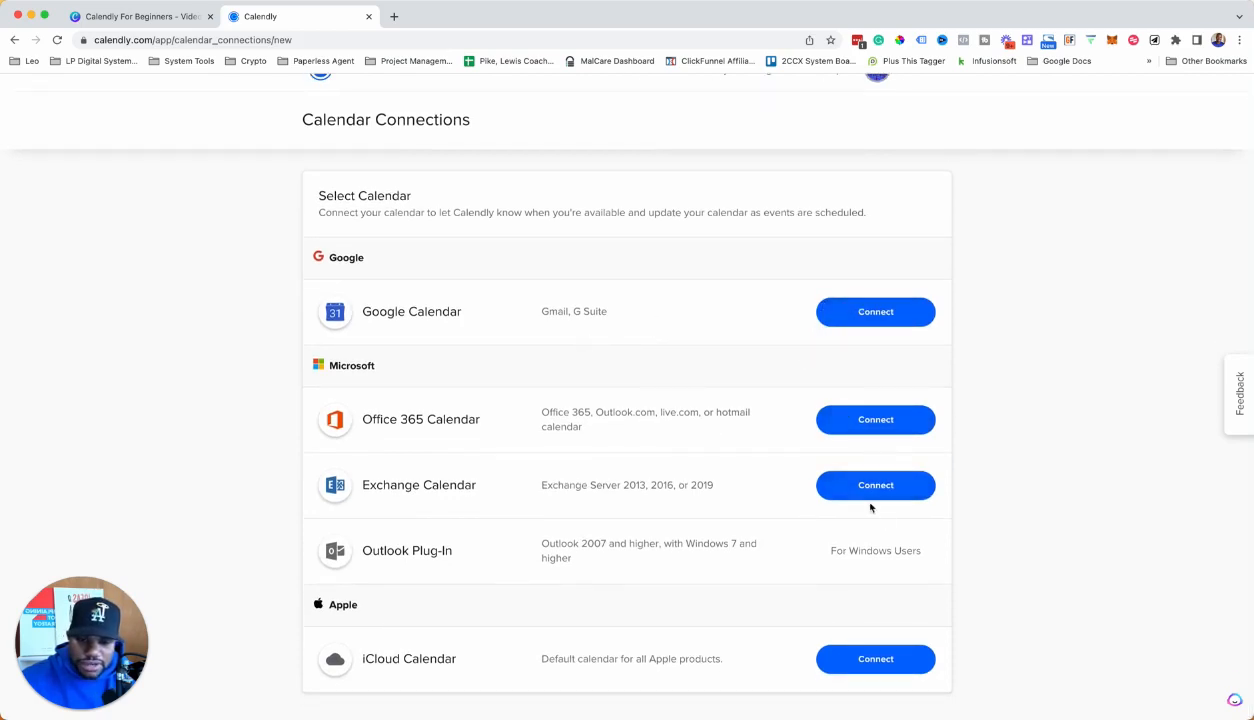
scroll(840, 311, "up", 1)
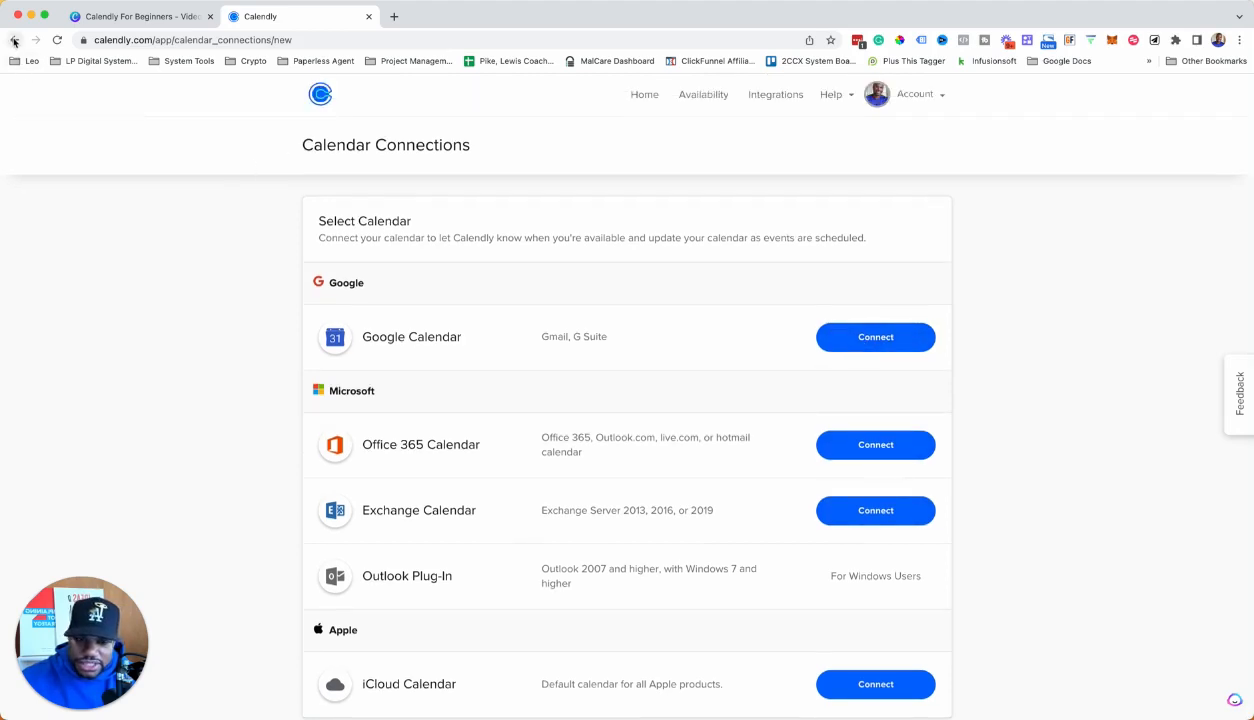
left_click(897, 342)
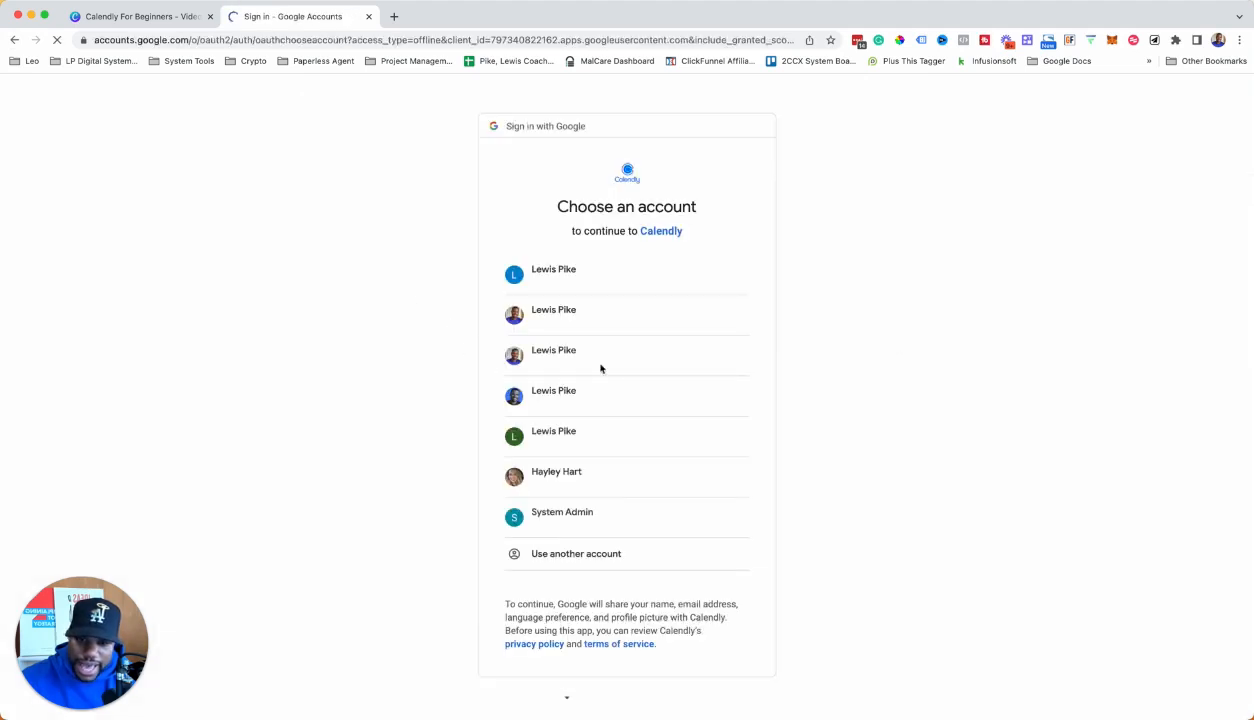
left_click(13, 40)
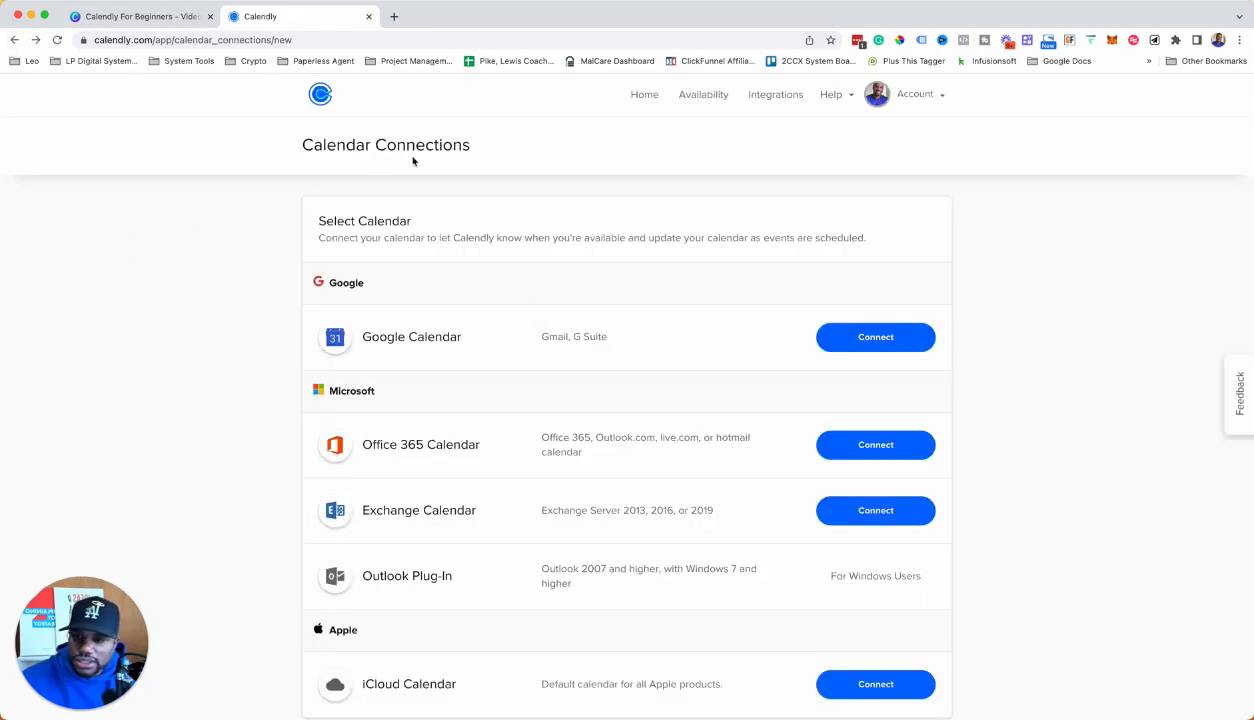
- Return to the connected calendar accounts and review the conflict-check and add-to-calendar configuration
left_click(13, 40)
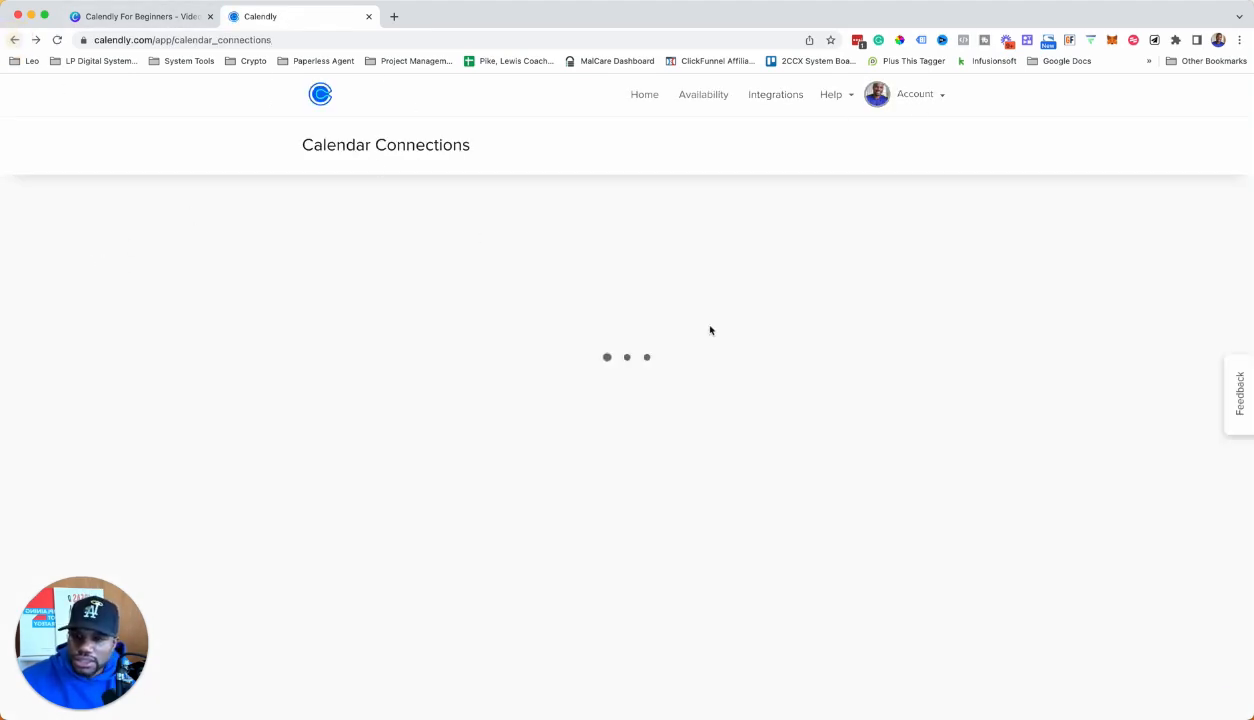
scroll(683, 328, "down", 3)
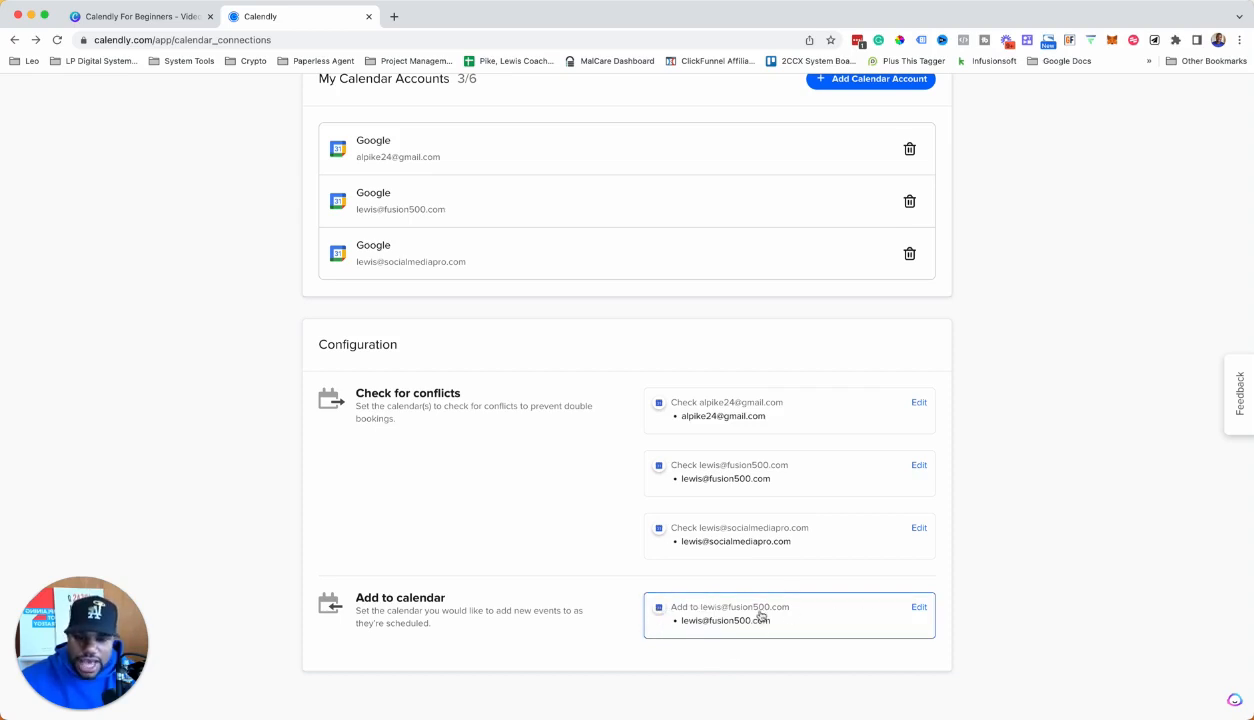
scroll(745, 532, "up", 3)
- Open the account's Apps page and review the mobile apps, browser extensions and email add-in on offer
left_click(914, 94)
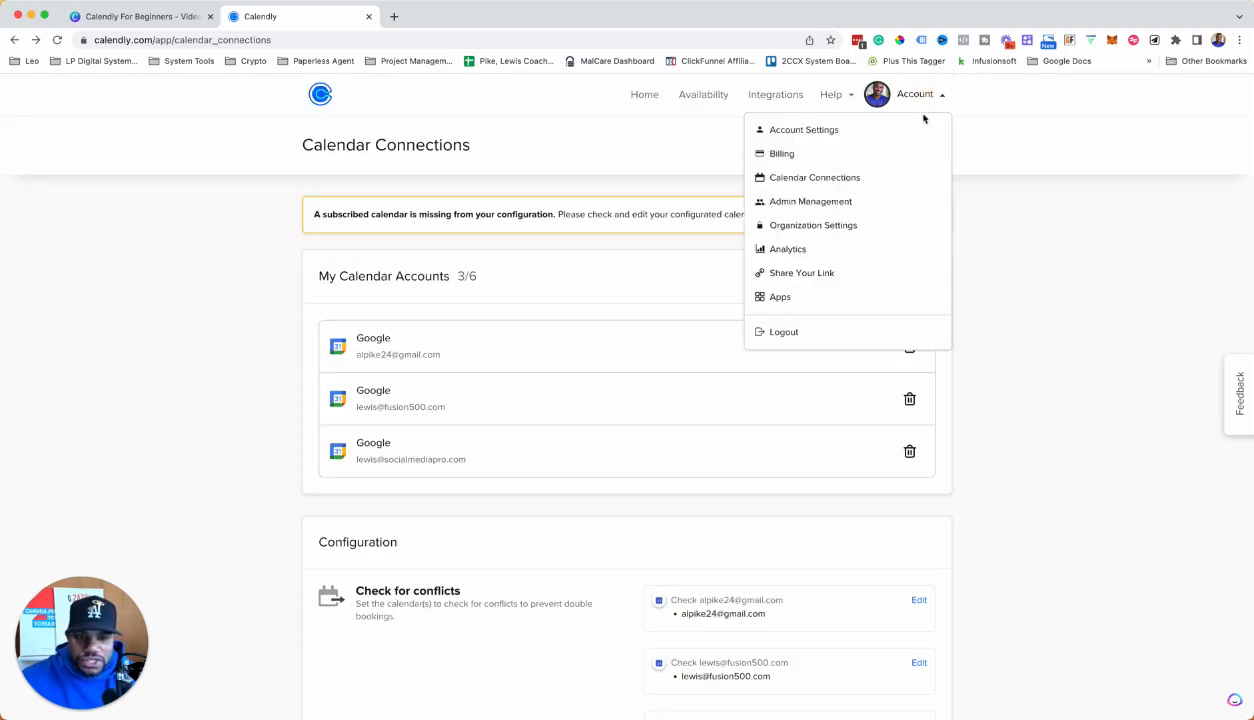
left_click(780, 297)
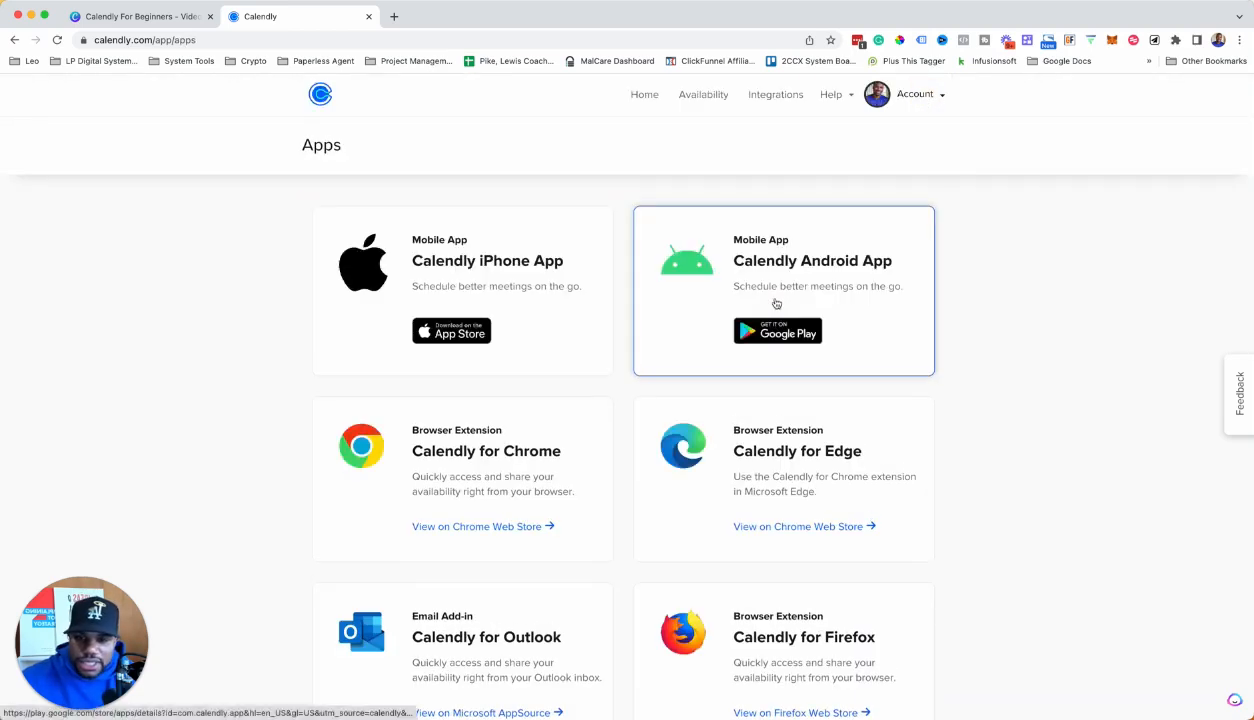
scroll(911, 308, "down", 2)
scroll(911, 308, "down", 3)
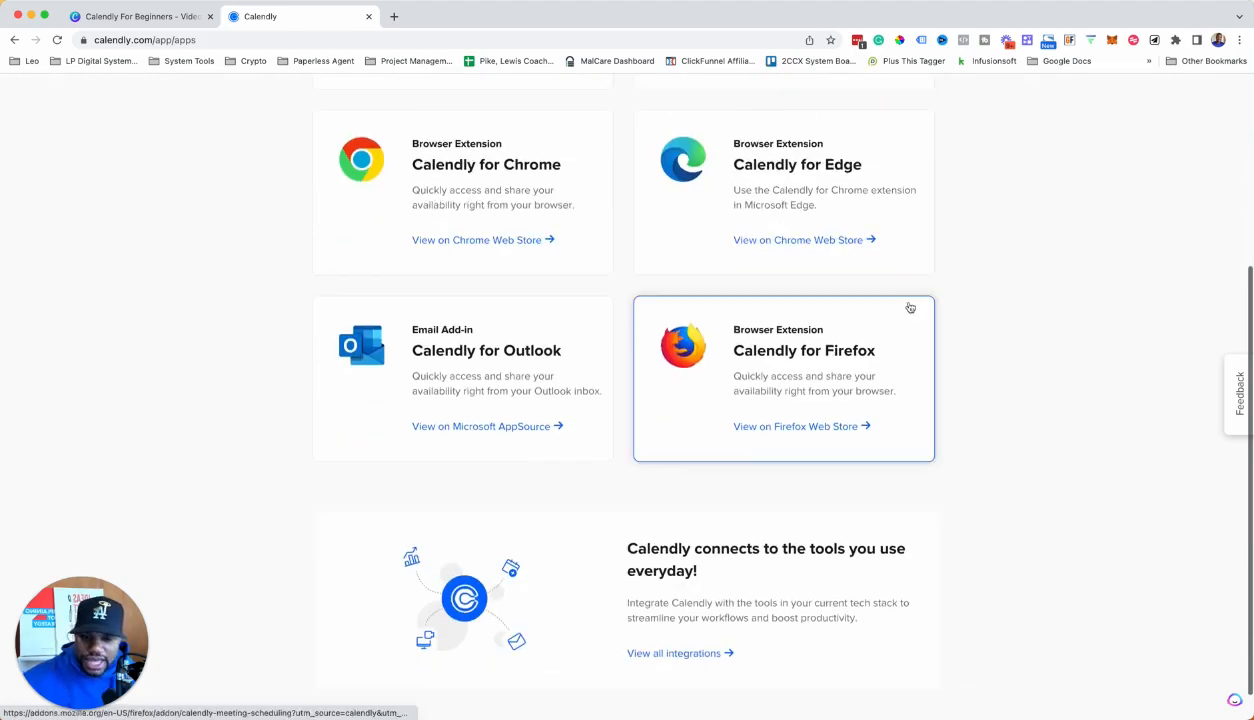
scroll(899, 286, "up", 5)
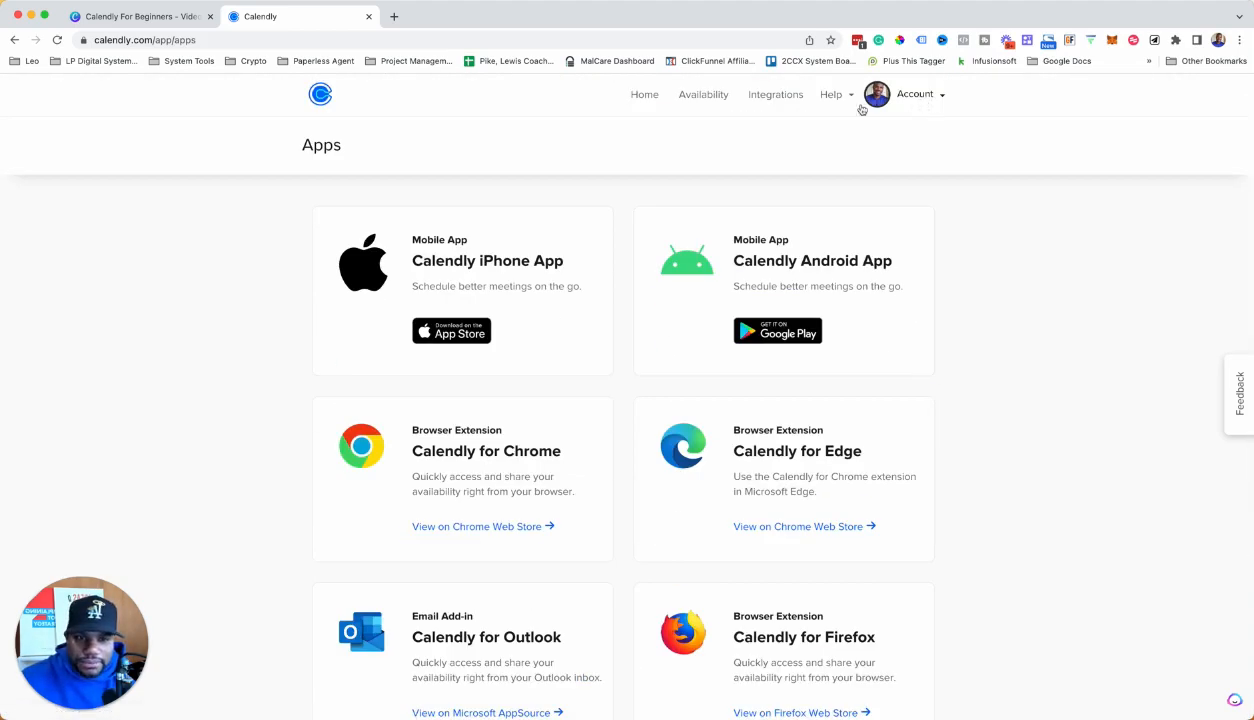
- Open the Integrations page and browse the list of all integrations
left_click(795, 104)
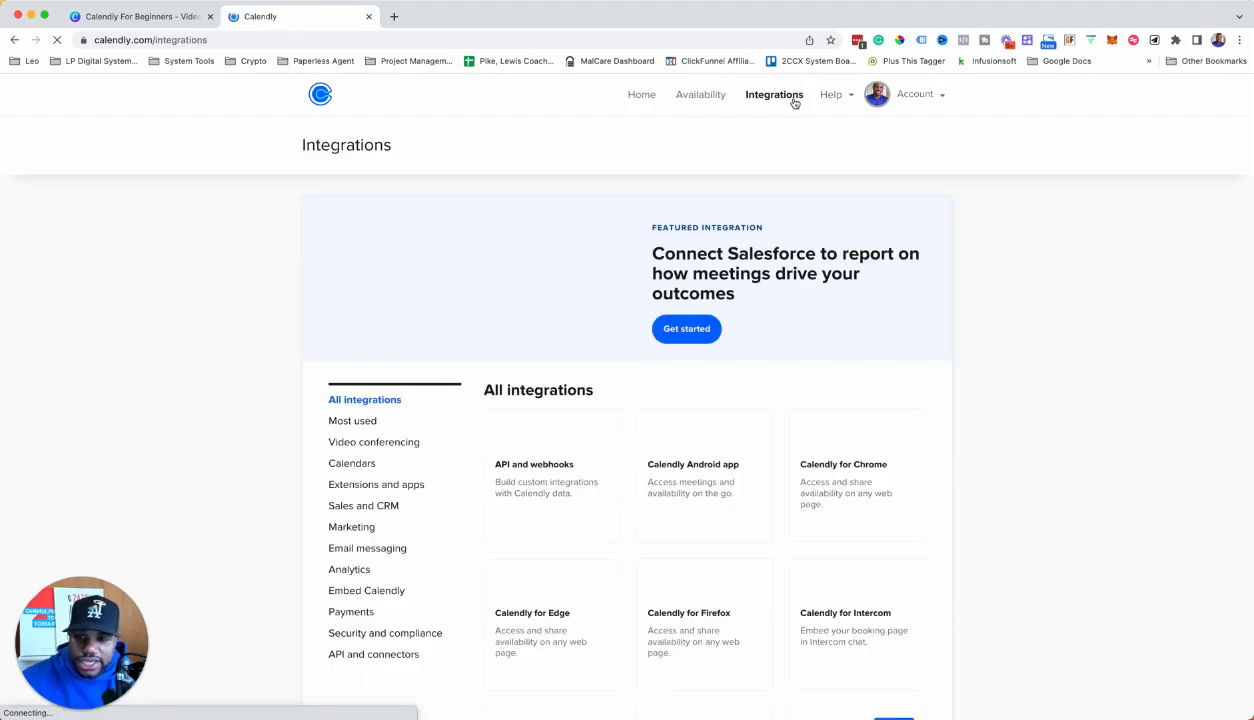
scroll(872, 211, "down", 3)
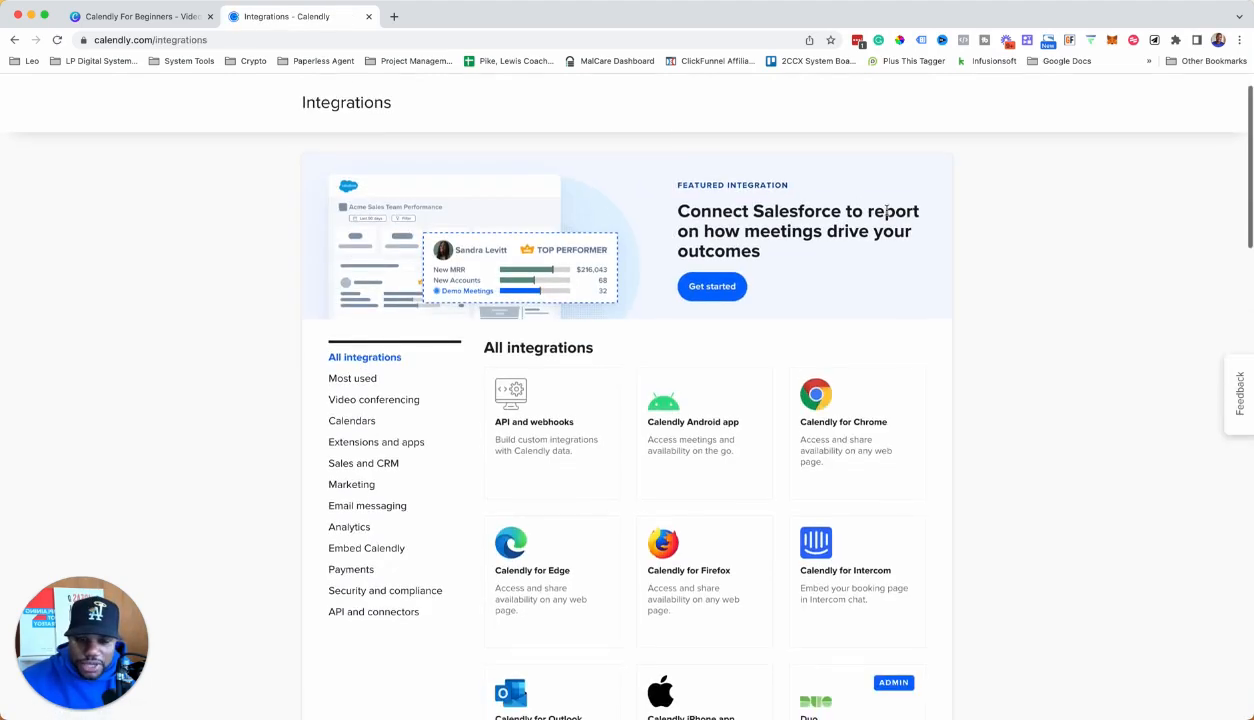
scroll(893, 211, "down", 1)
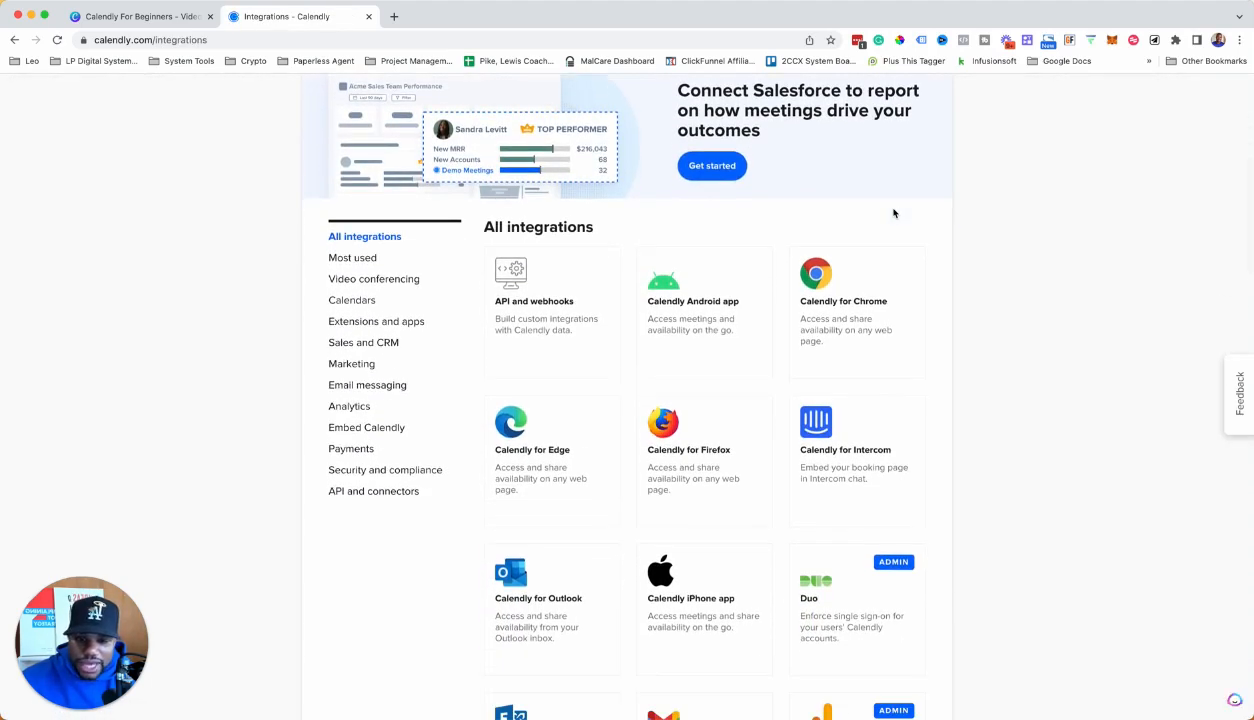
scroll(893, 211, "down", 1)
scroll(893, 211, "up", 5)
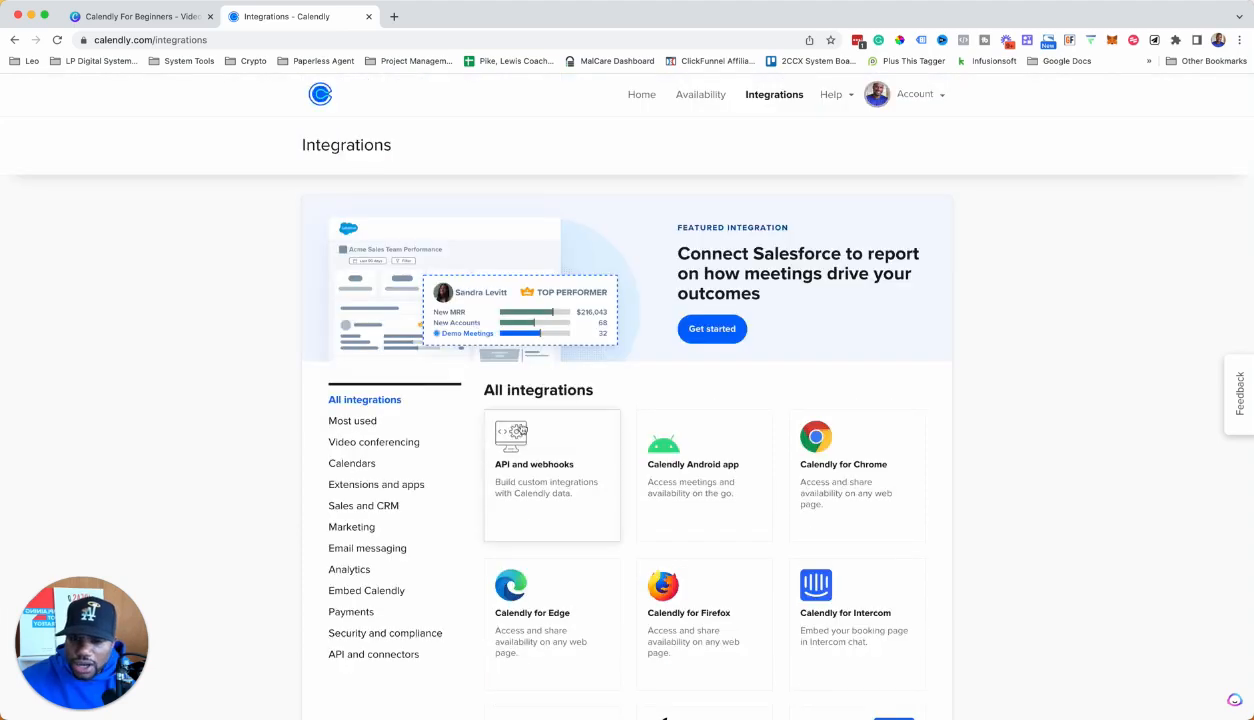
- Browse the Video conferencing, Sales and CRM, and Marketing categories of integrations
left_click(374, 446)
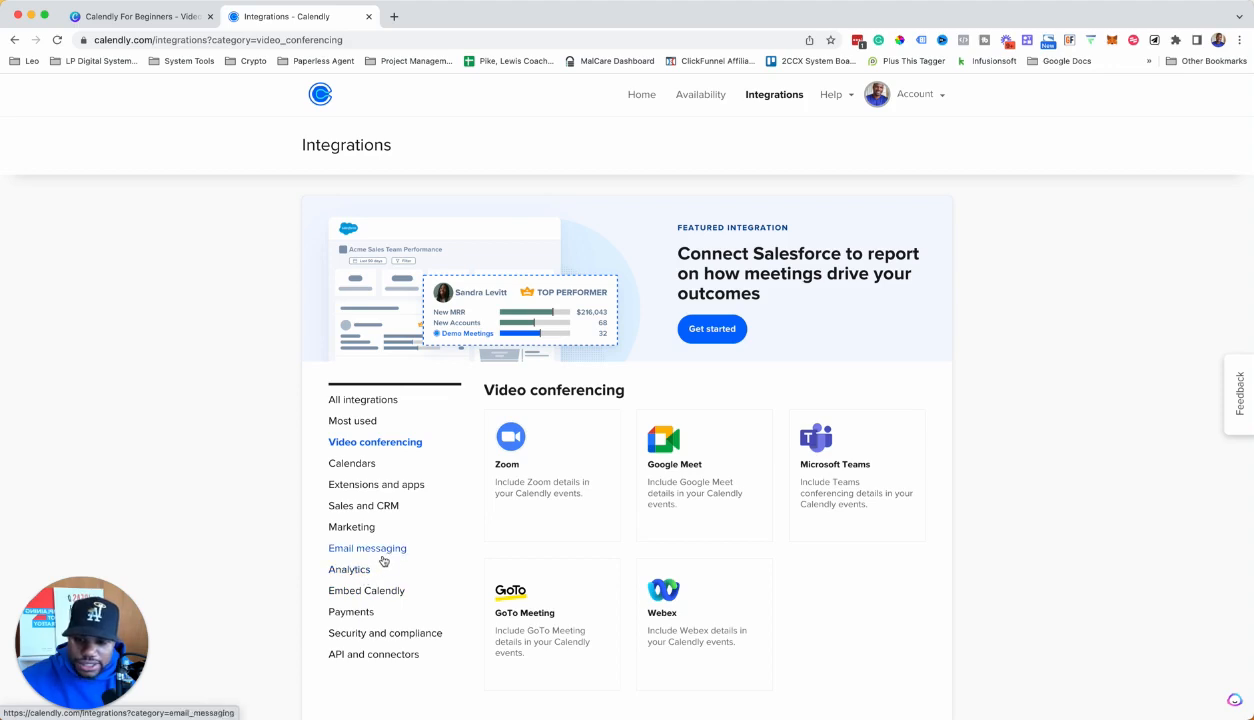
left_click(380, 508)
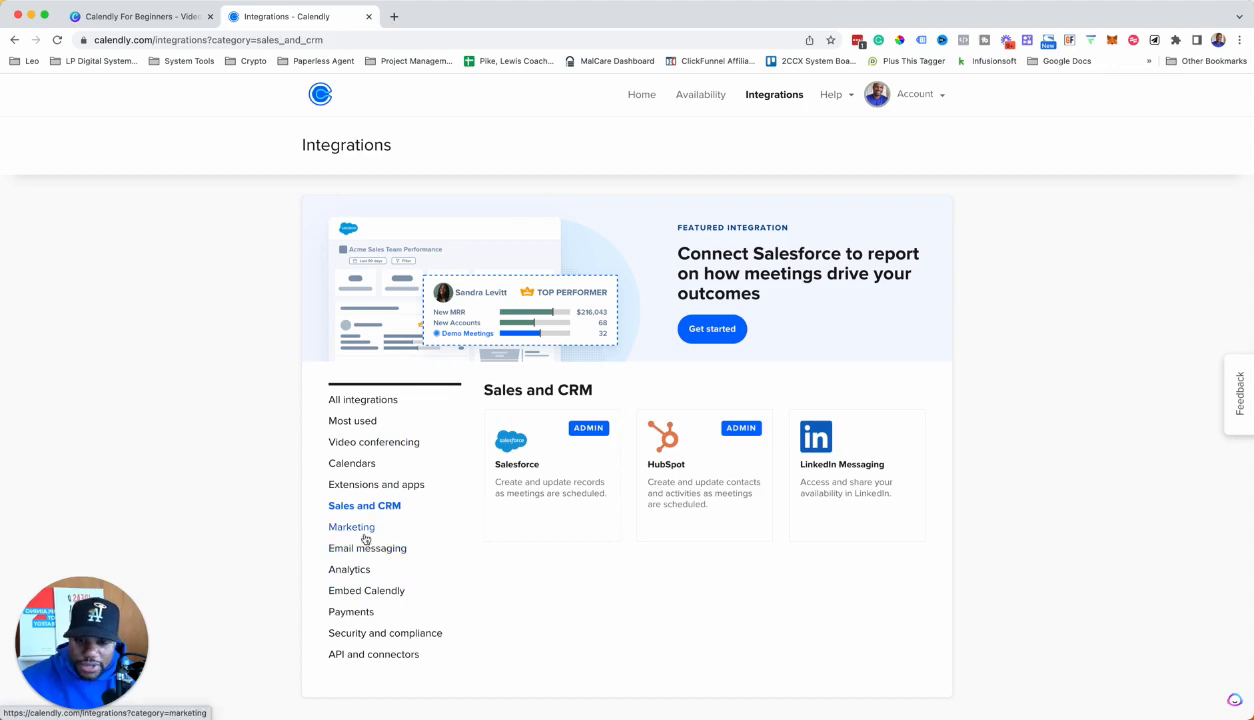
left_click(355, 527)
scroll(668, 557, "down", 2)
scroll(668, 557, "up", 1)
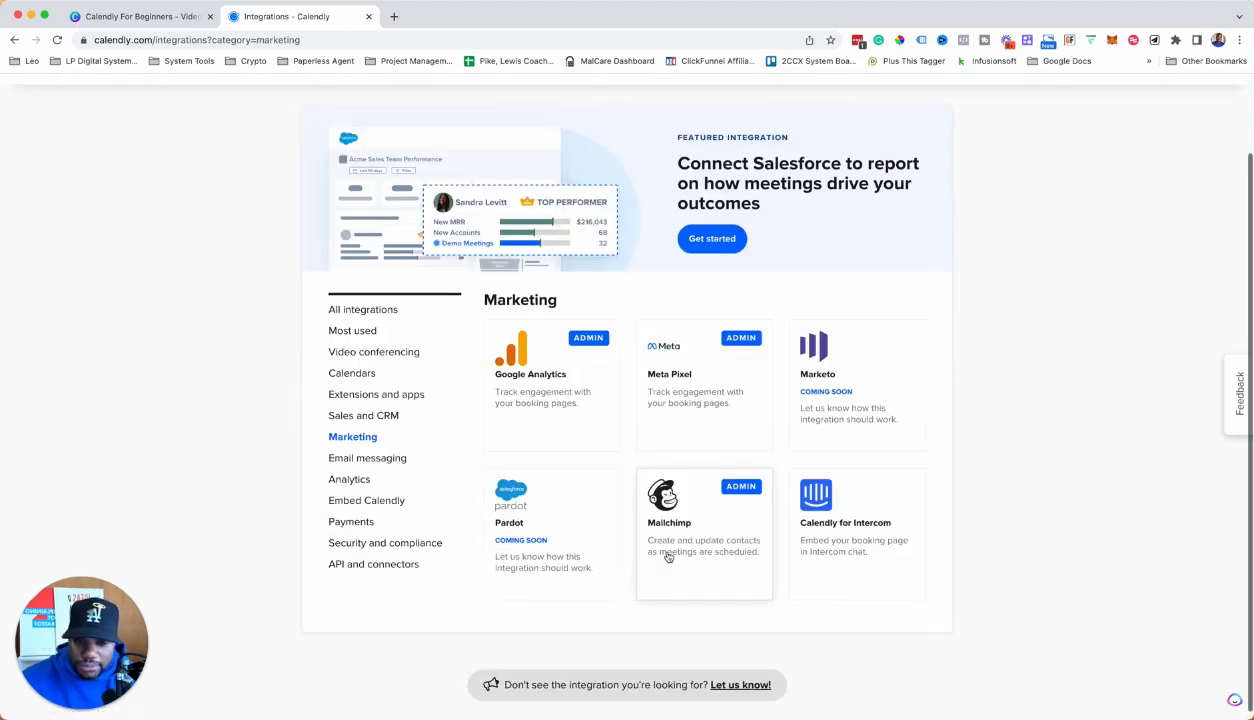
- Open the Zoom integration from the Video conferencing category, check its connected account and return to the integrations
left_click(368, 363)
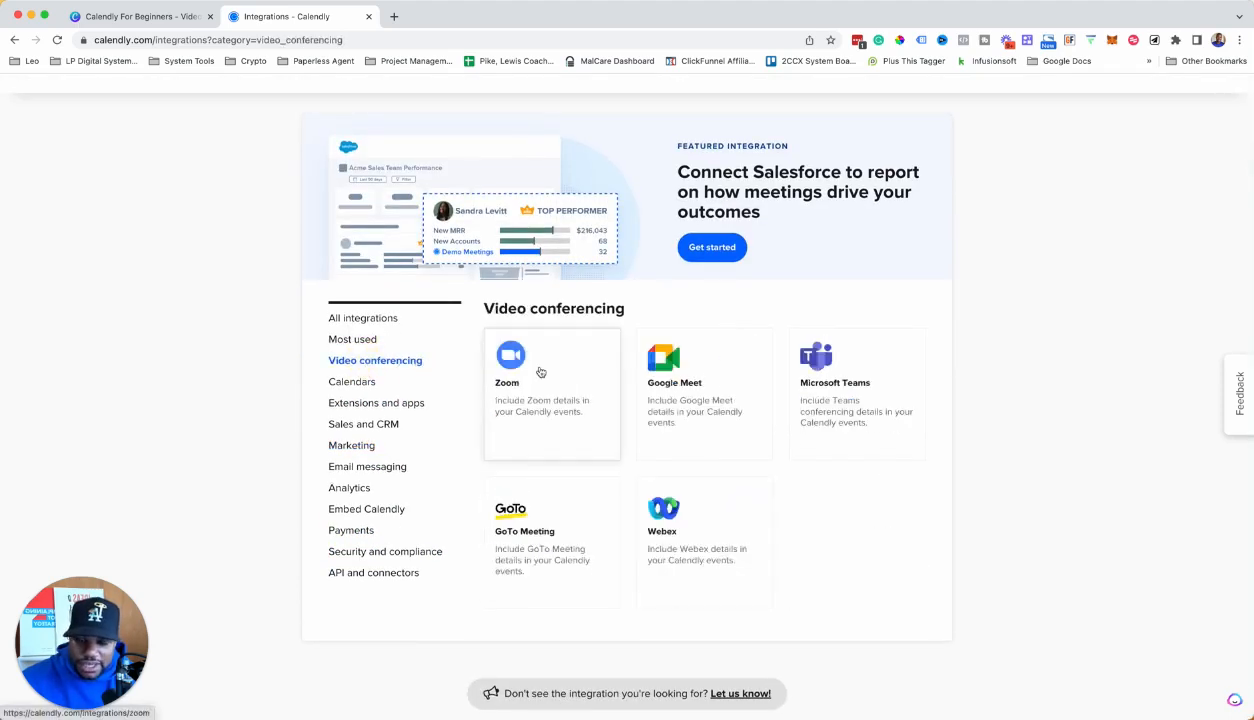
left_click(540, 369)
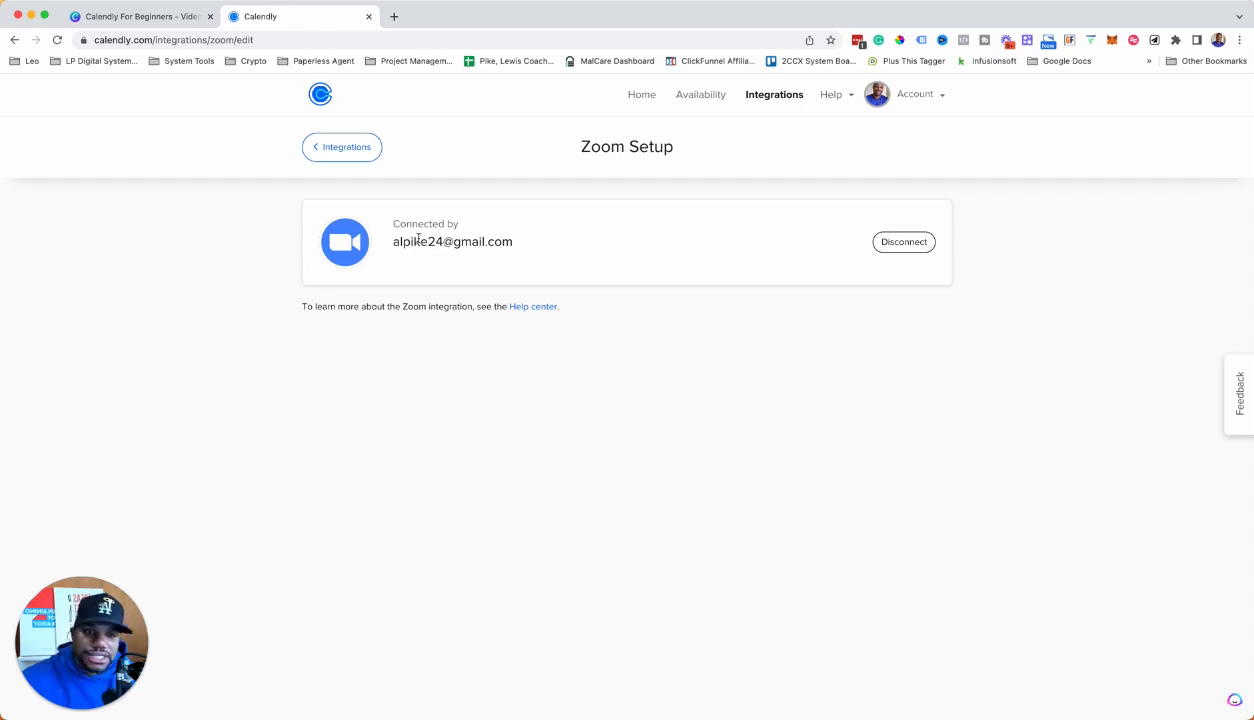
left_click(348, 157)
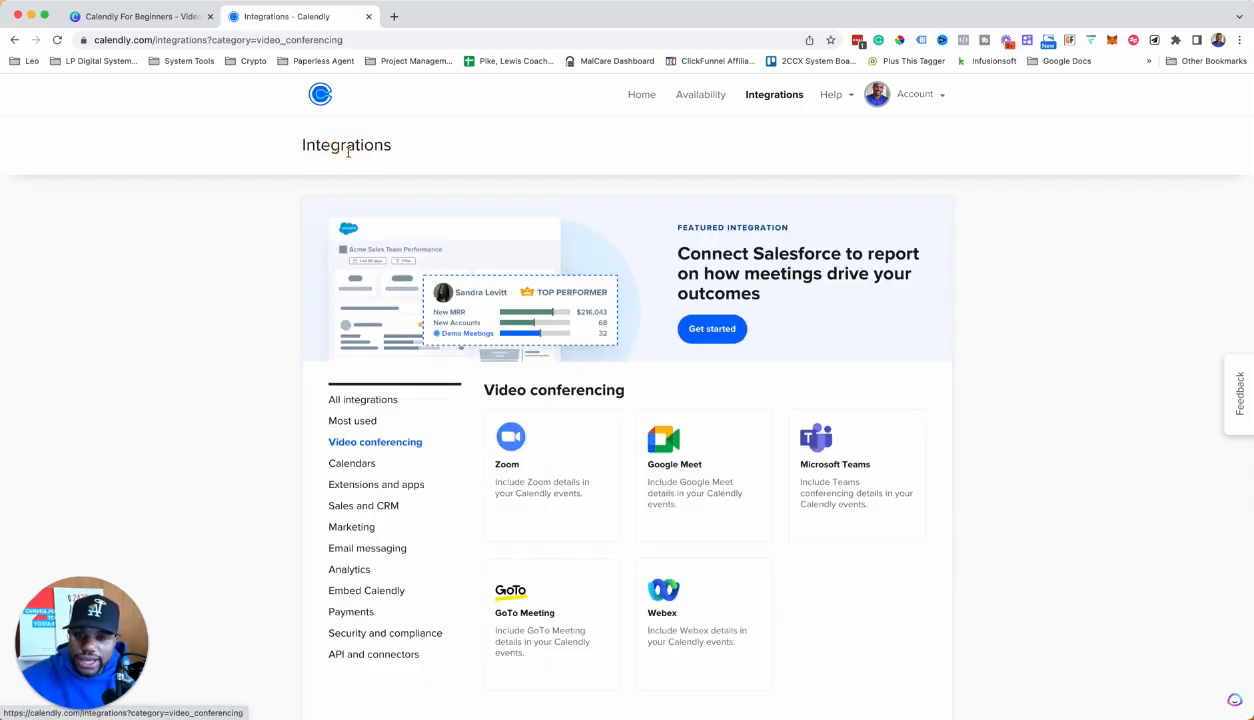
- From the home page's event types, open the public scheduling page and preview the "Get Started ( Potential Clients)" booking page
left_click(640, 100)
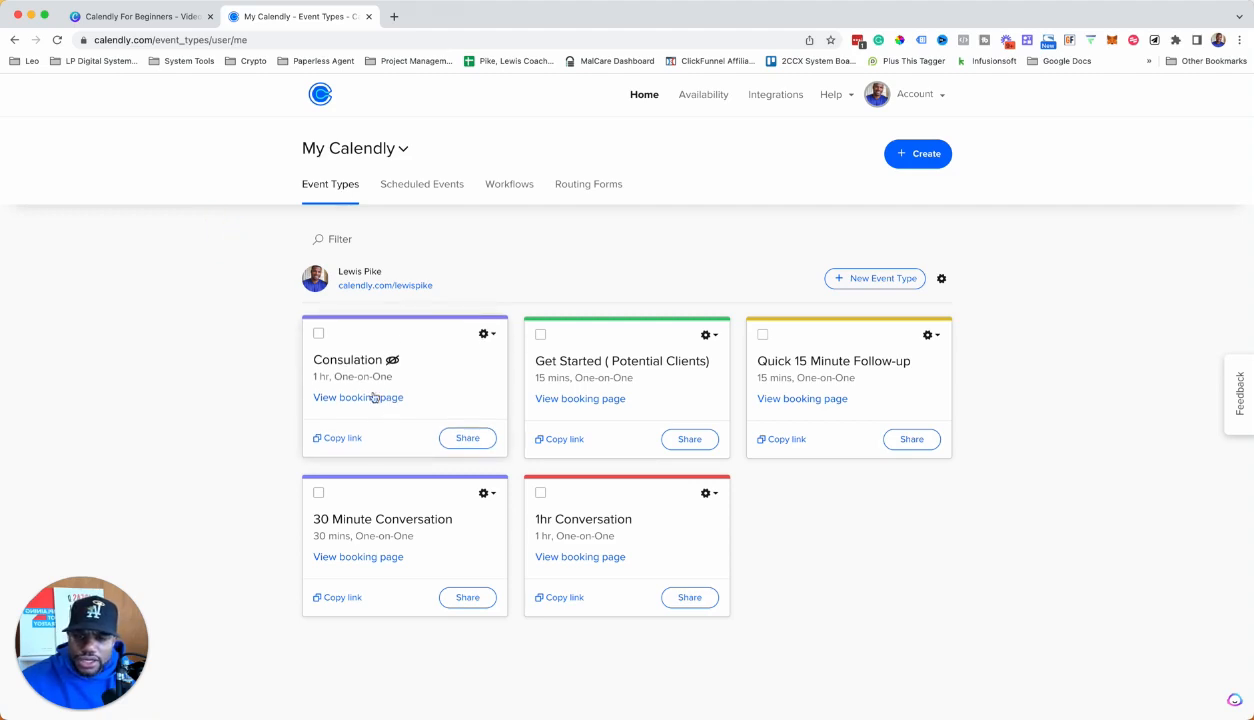
scroll(400, 330, "down", 1)
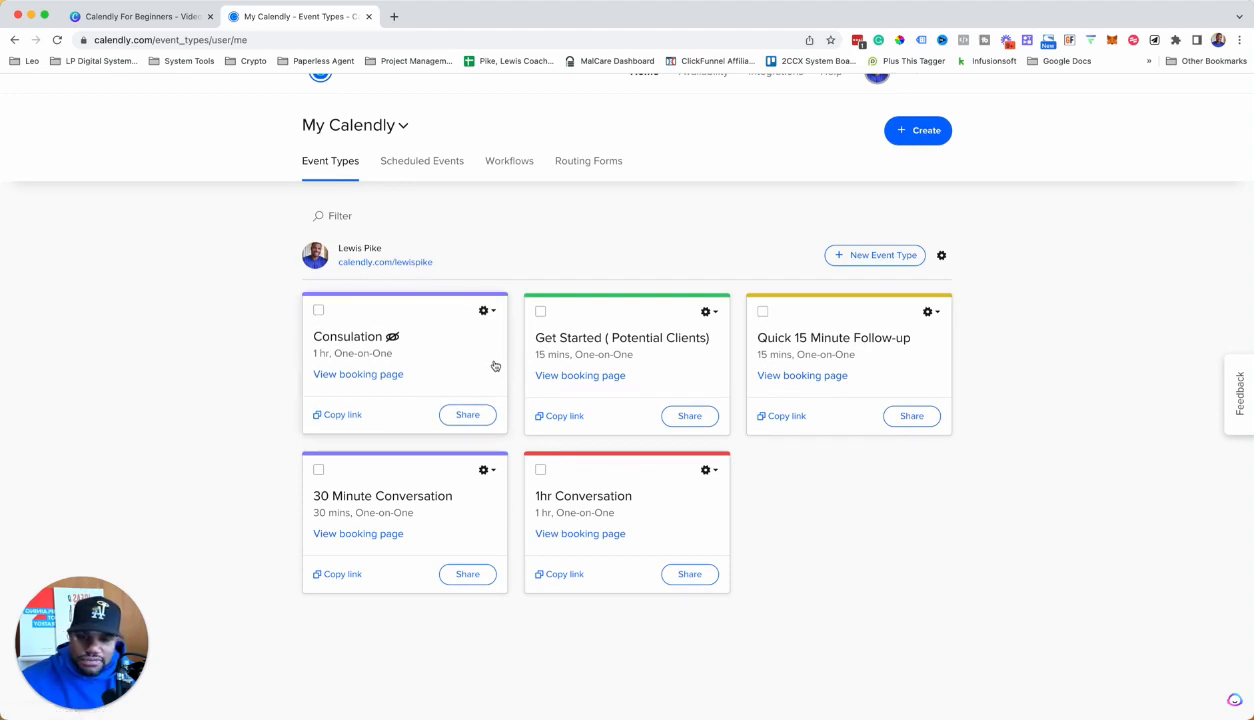
left_click(405, 263)
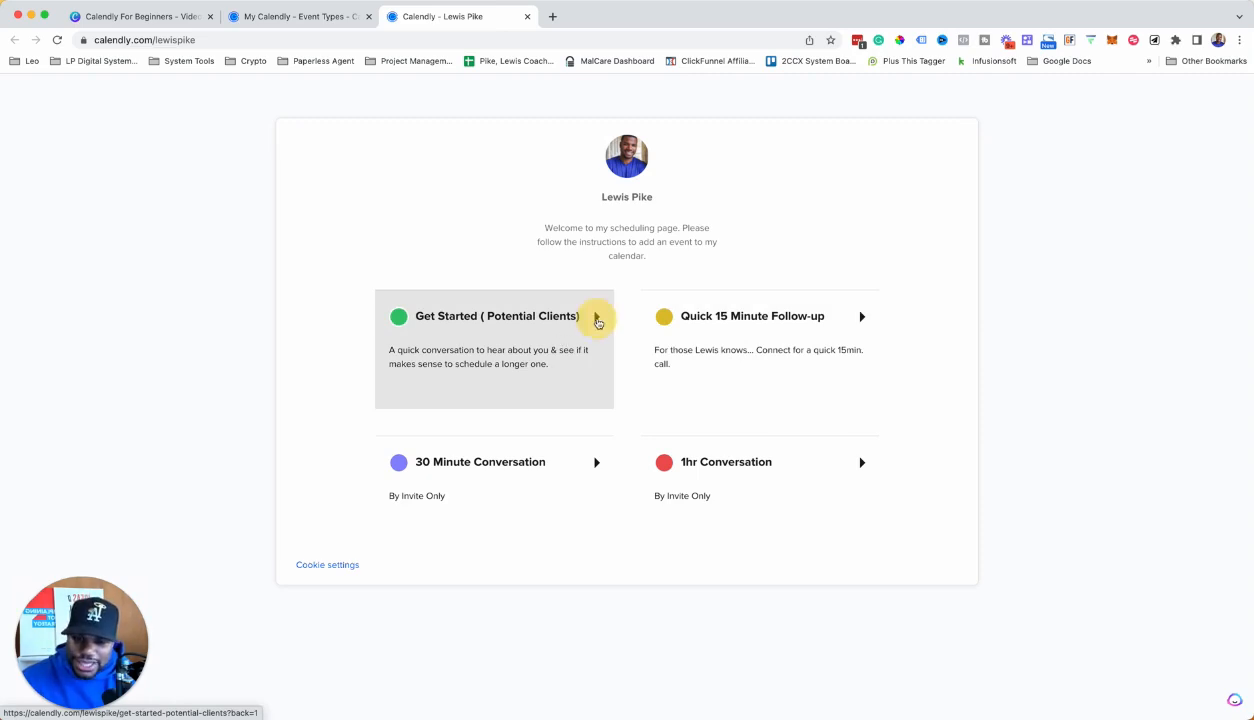
left_click(594, 318)
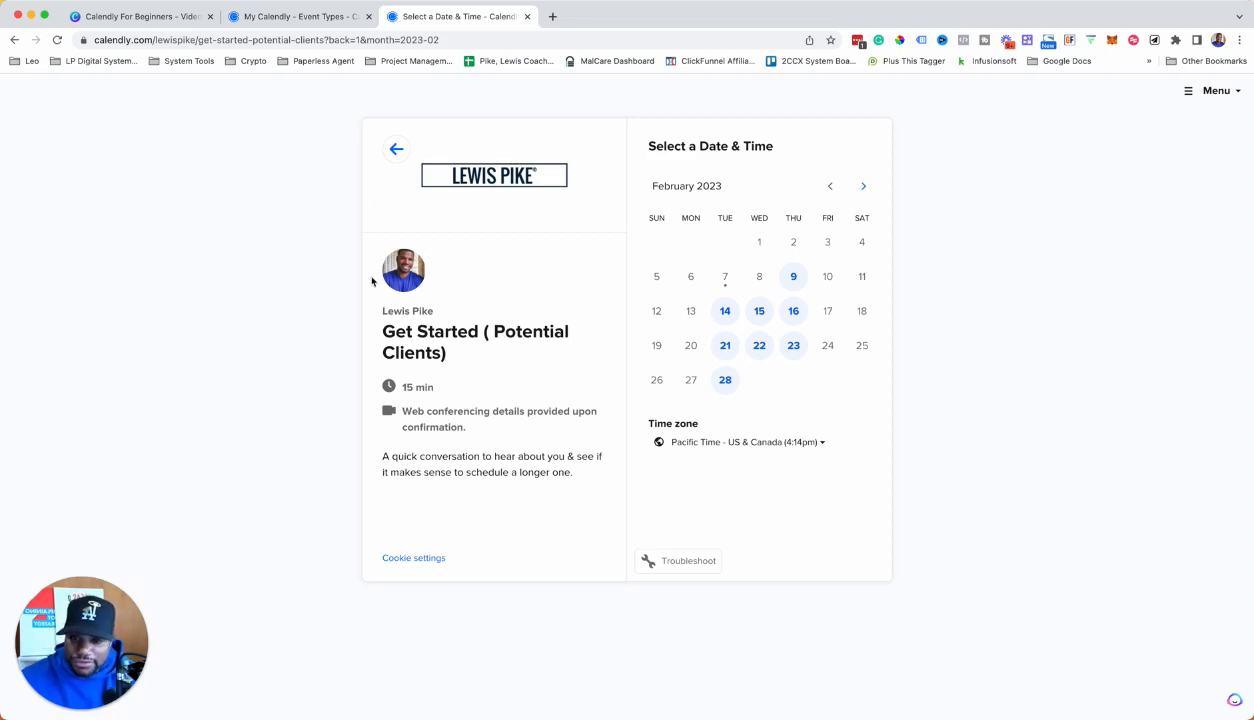
left_click(396, 150)
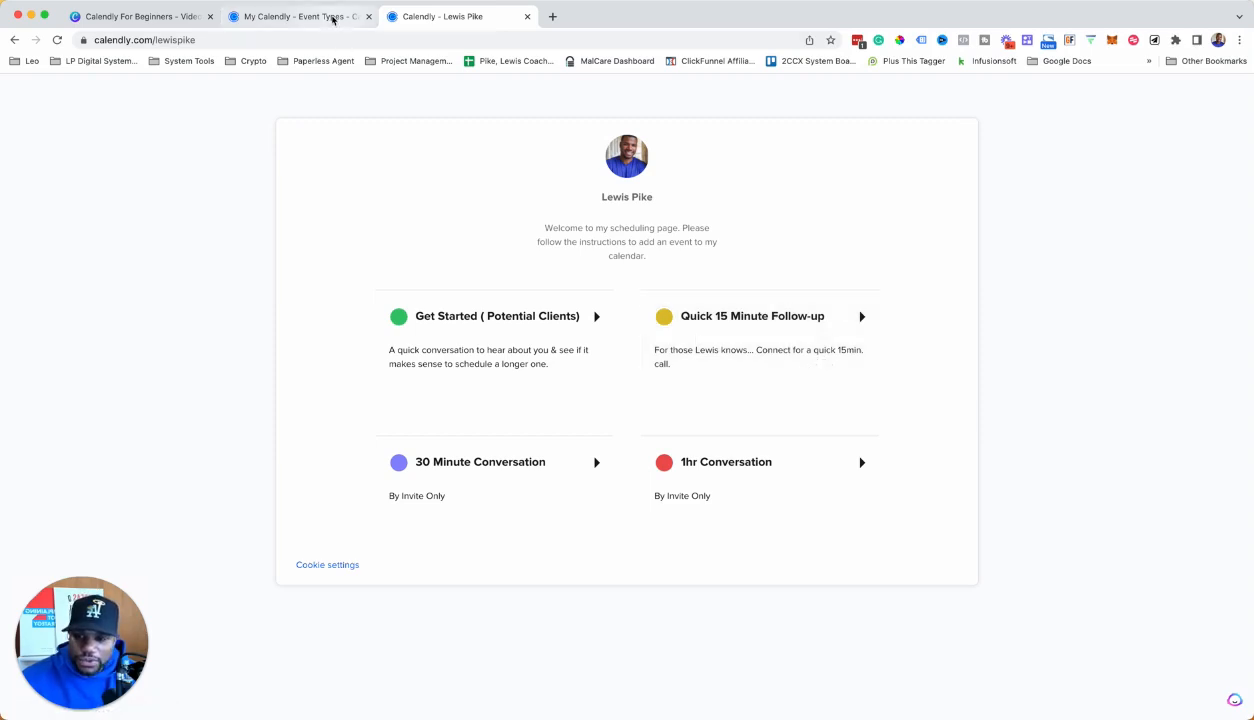
- Copy the "Get Started ( Potential Clients)" event type's link, open it in a new browser tab, and return to the public scheduling page
left_click(333, 19)
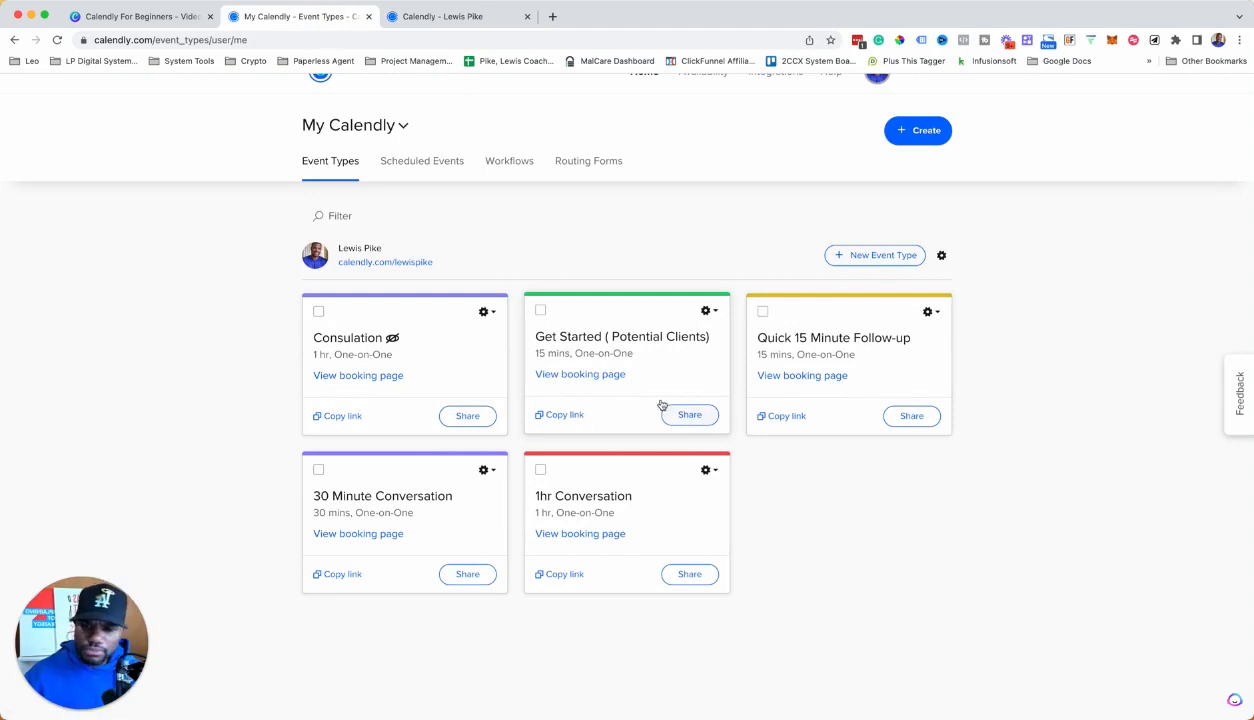
left_click(566, 415)
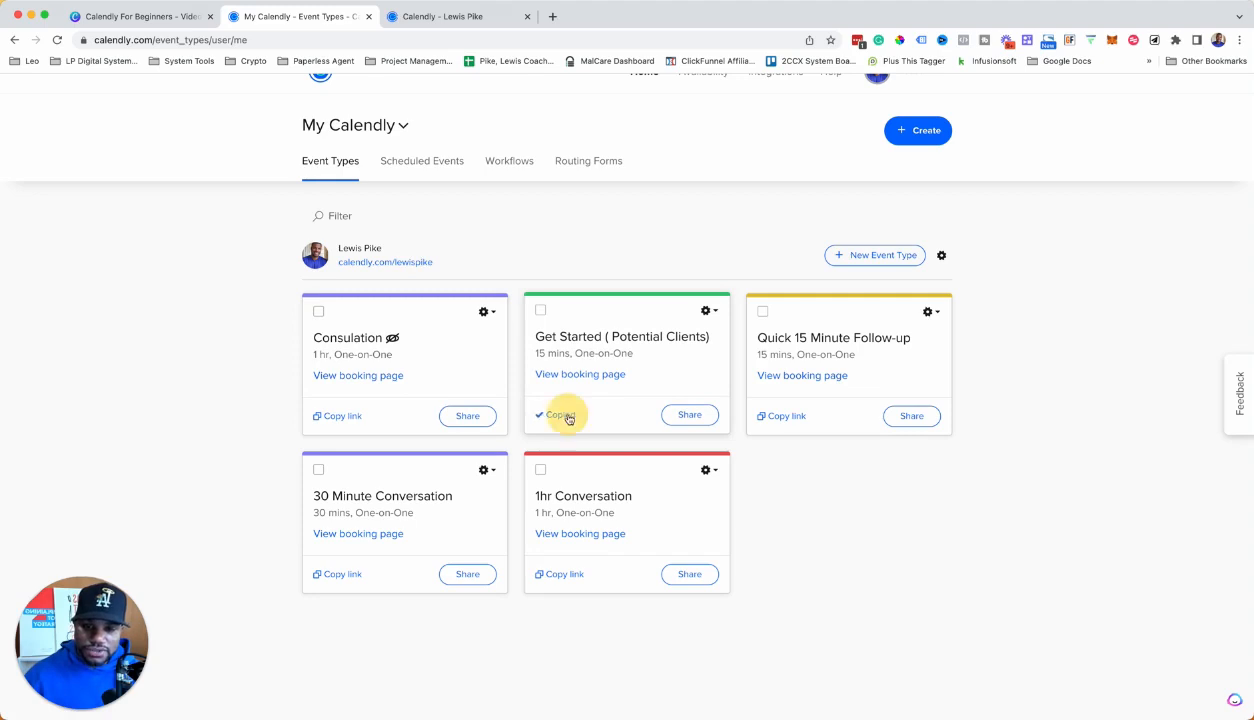
left_click(552, 17)
type("https://calendly.com/lewispike/get-started-potential-clients+")
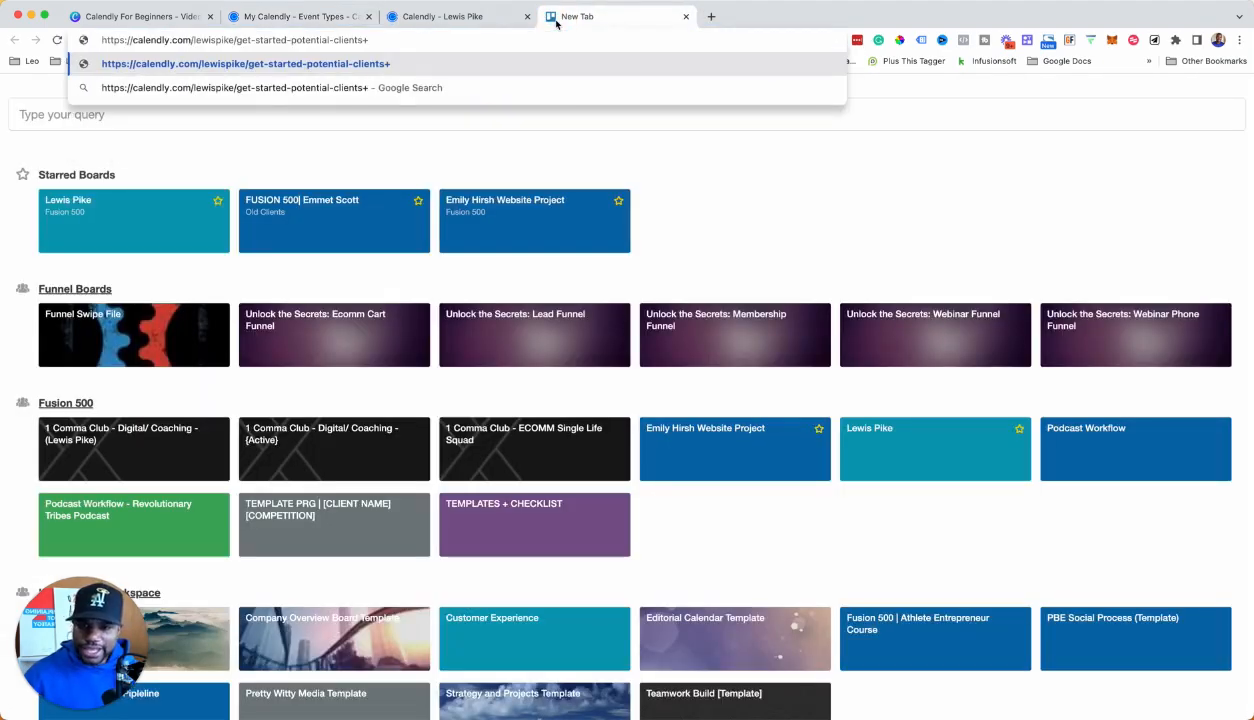
key("Return")
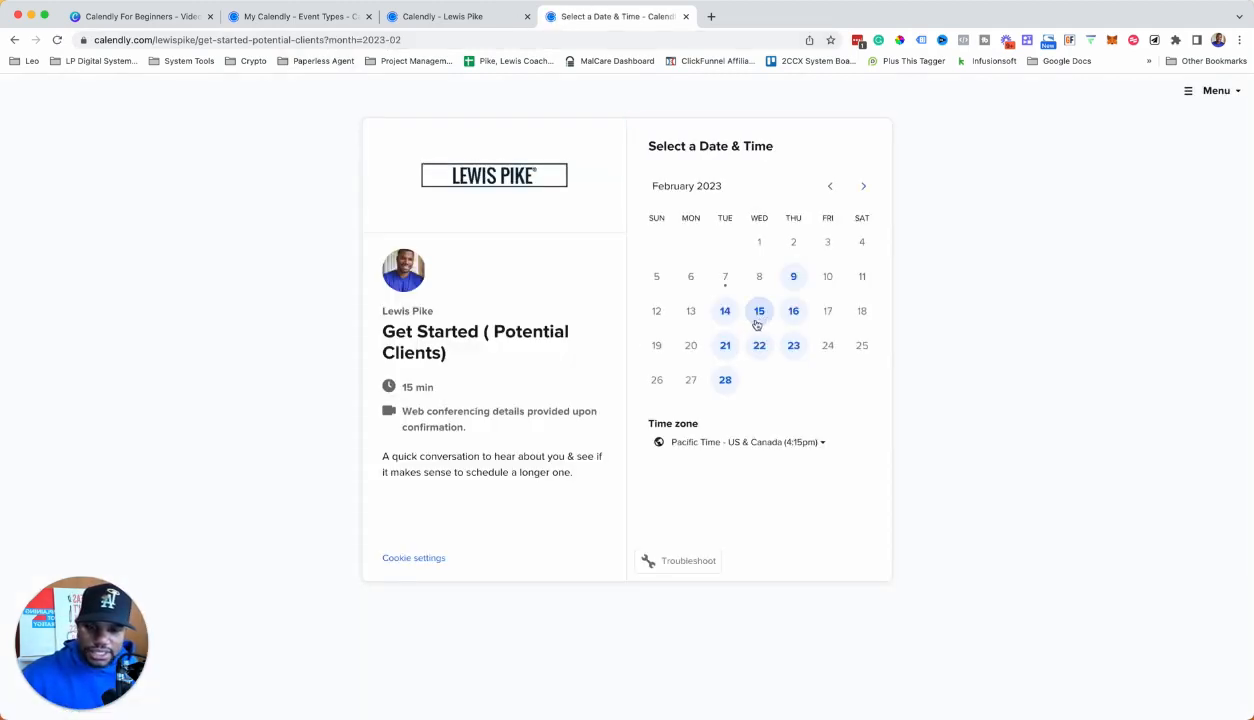
left_click(440, 18)
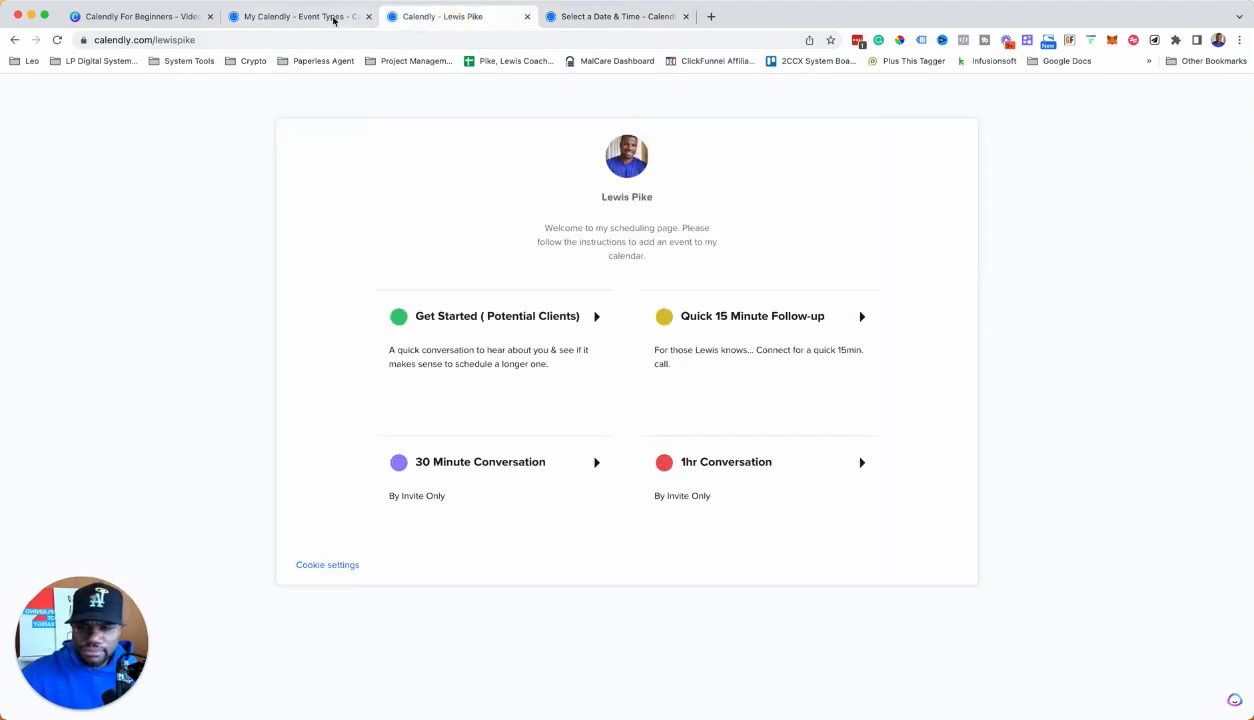
- Return to the event types, open the sharing options for "Get Started ( Potential Clients)", and try making its link single-use
left_click(316, 18)
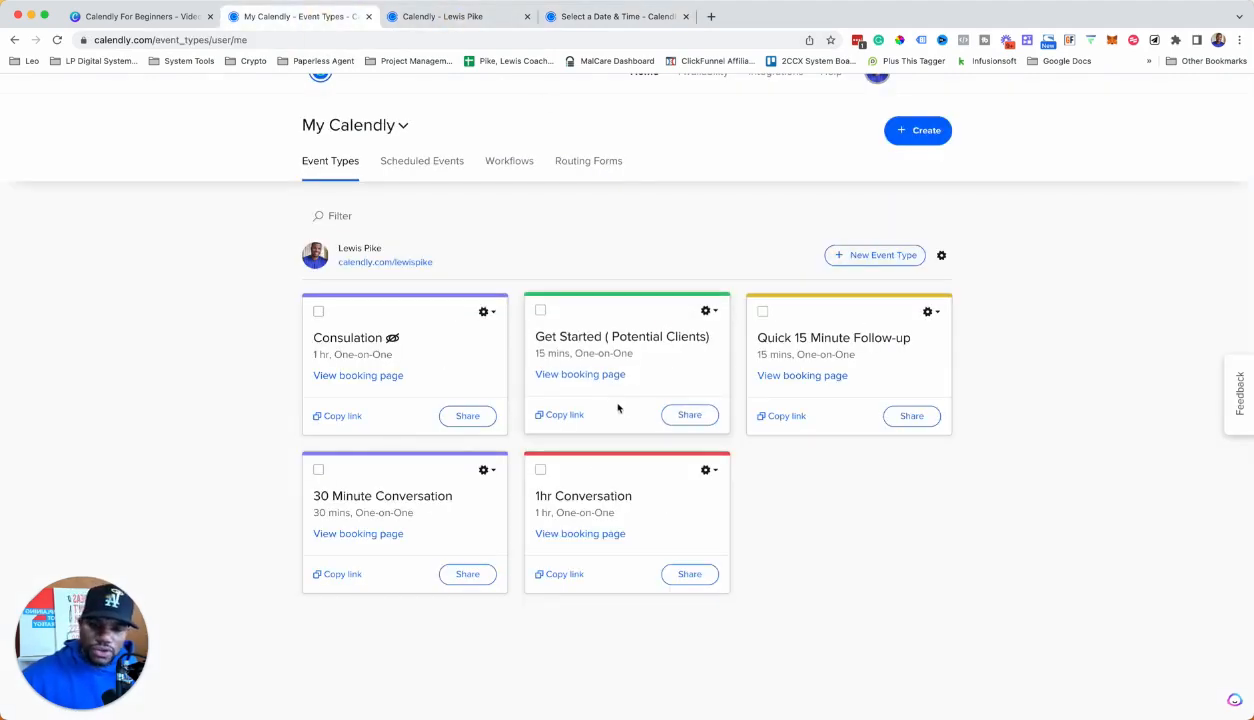
left_click(681, 417)
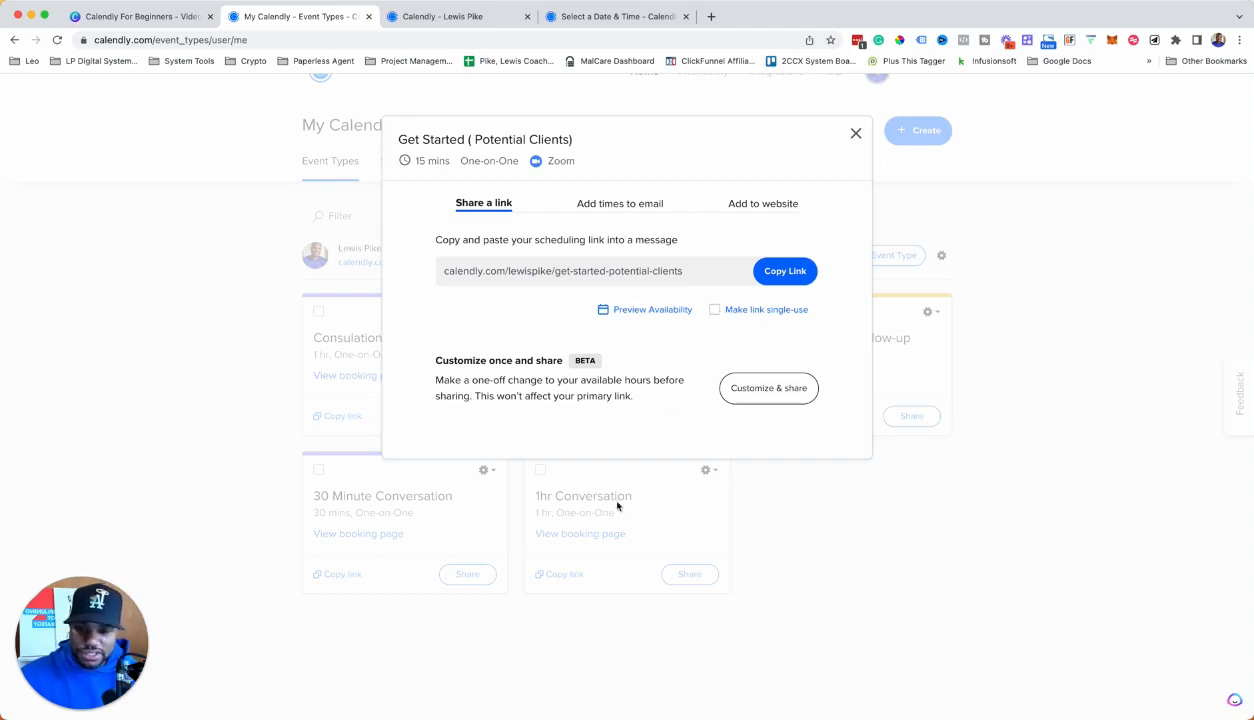
left_click(740, 313)
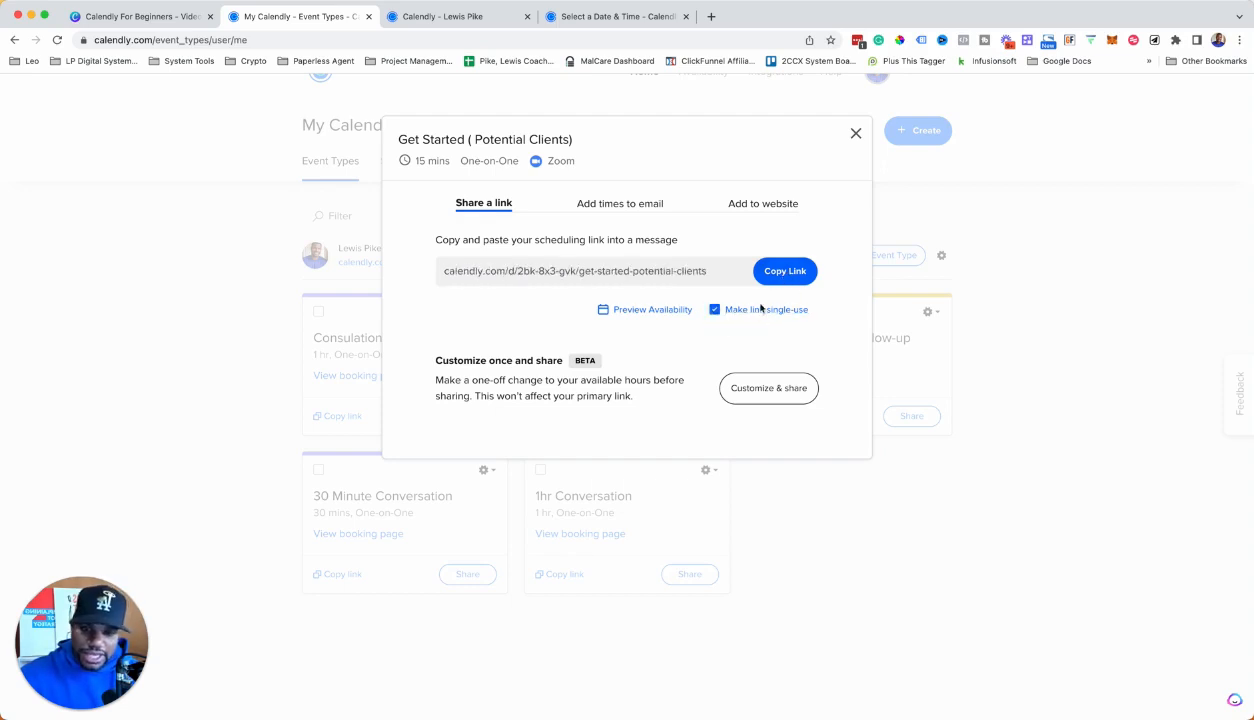
left_click(713, 311)
- Review the options for adding times to email and adding to website, view the Inline Embed code, and close the sharing options
left_click(621, 203)
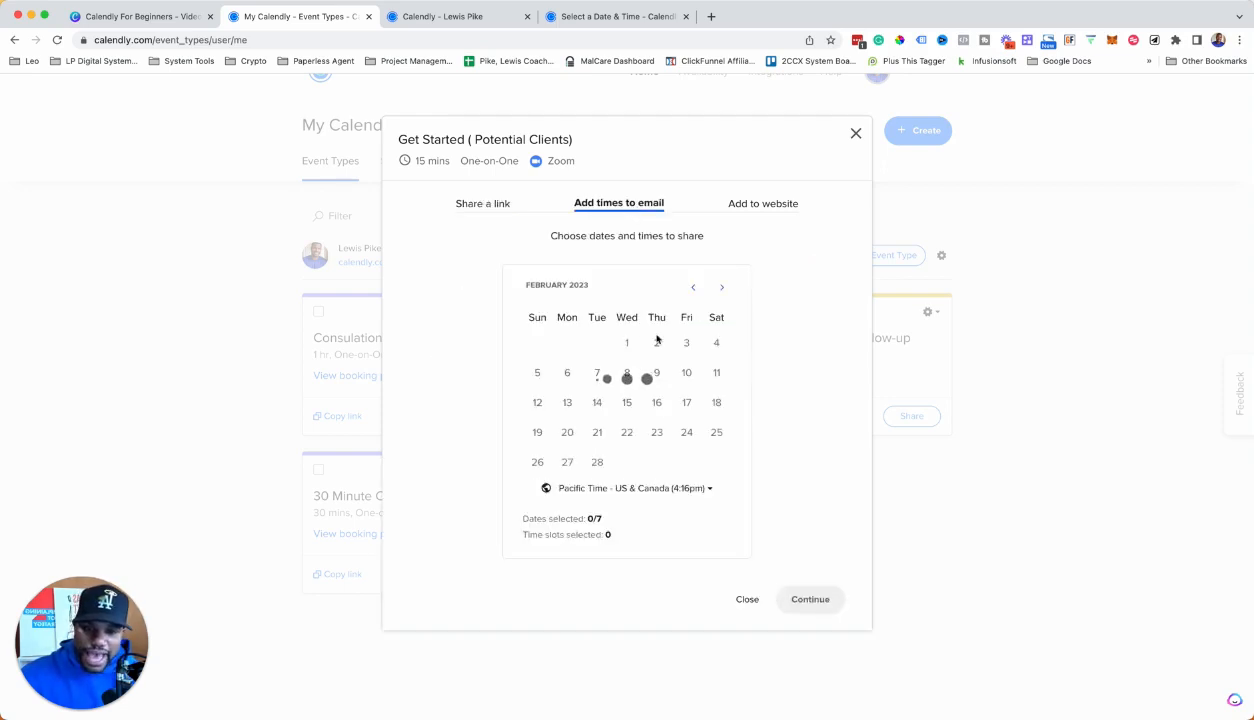
left_click(754, 204)
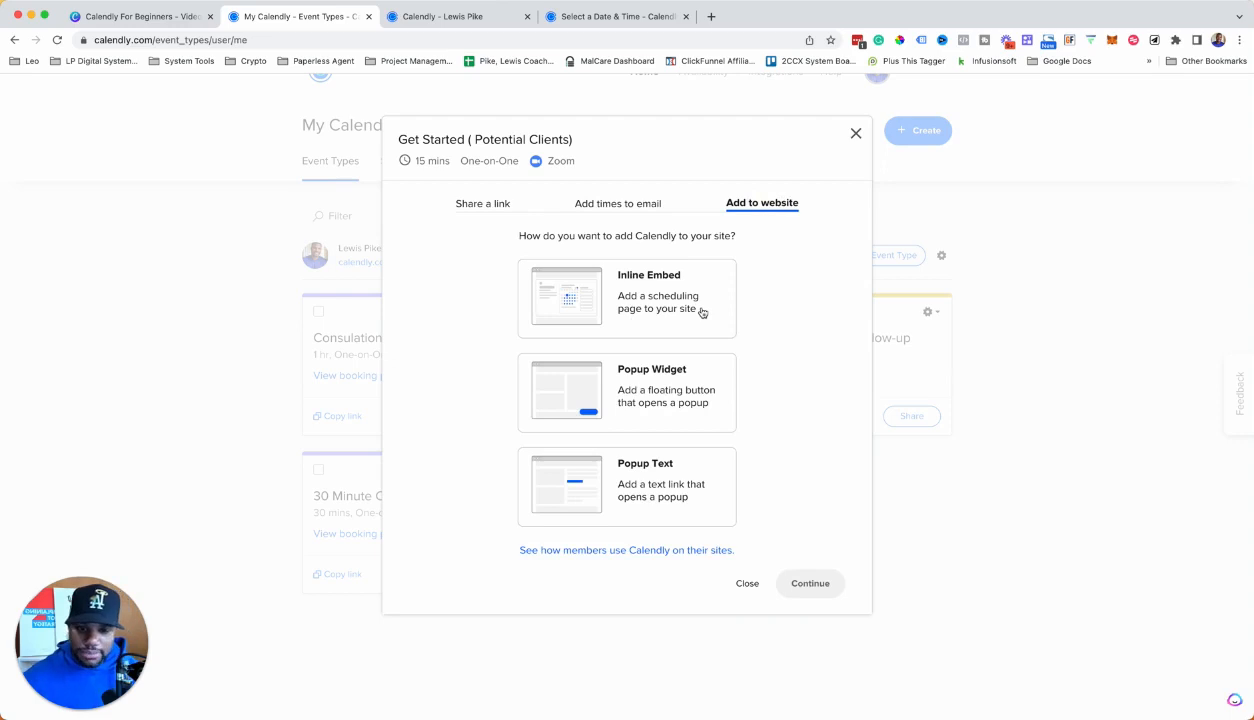
left_click(655, 310)
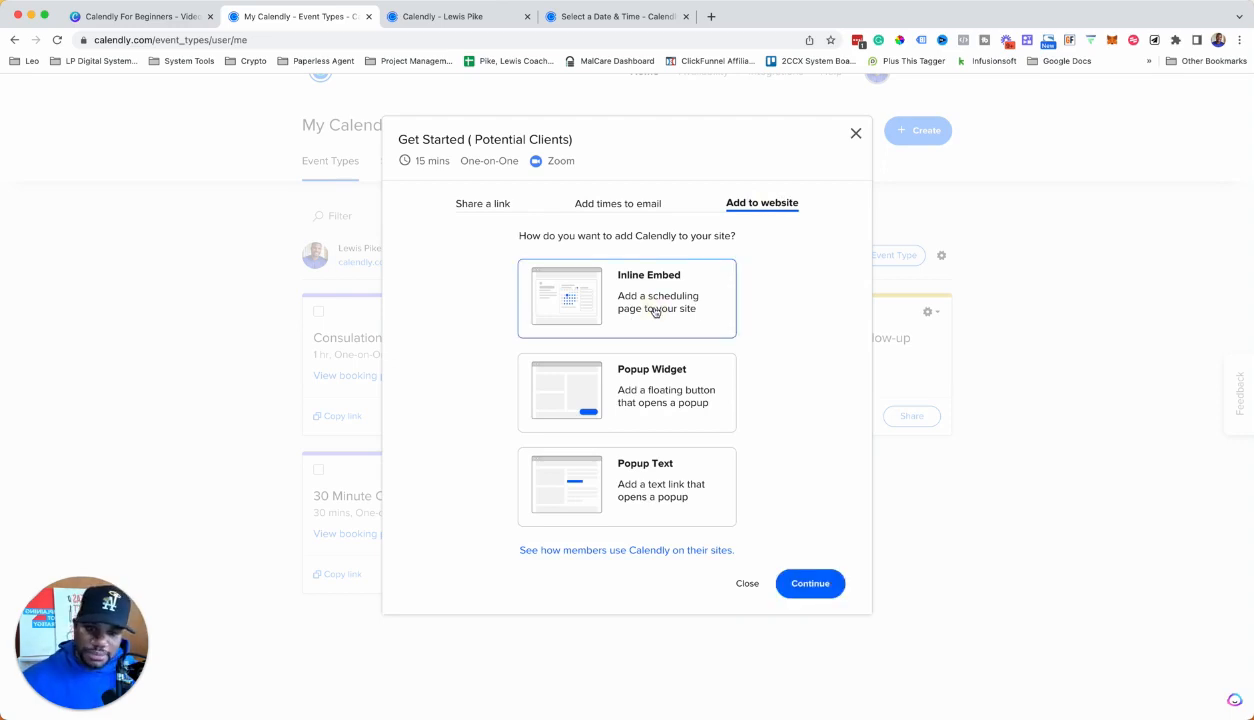
left_click(806, 586)
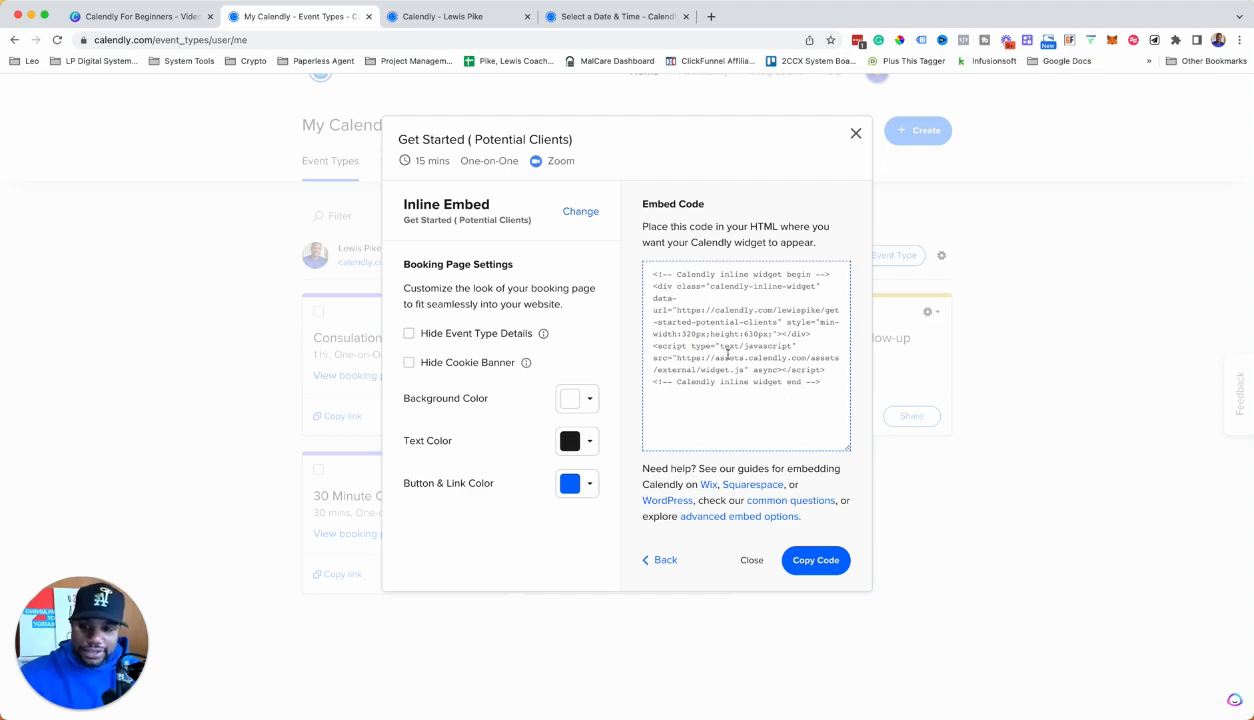
left_click(855, 133)
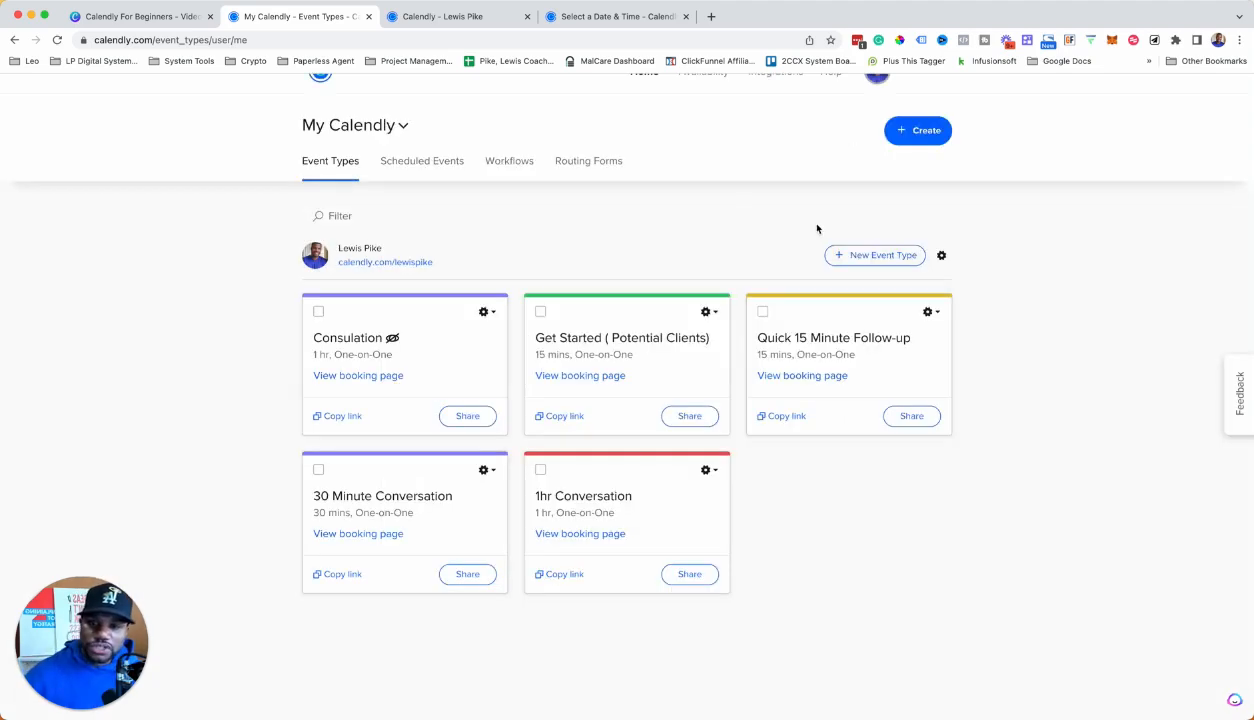
- Start creating a new event type and review the One-on-One, Group, Collective and Round Robin formats
left_click(867, 259)
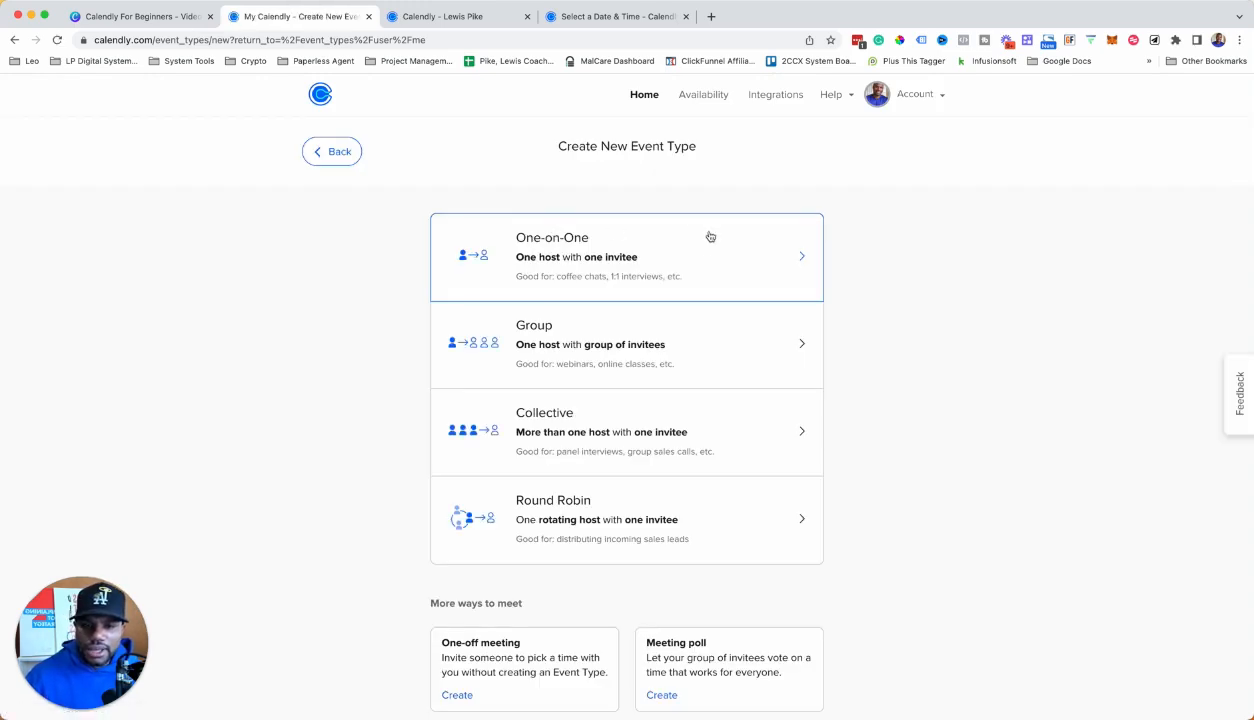
scroll(709, 236, "down", 1)
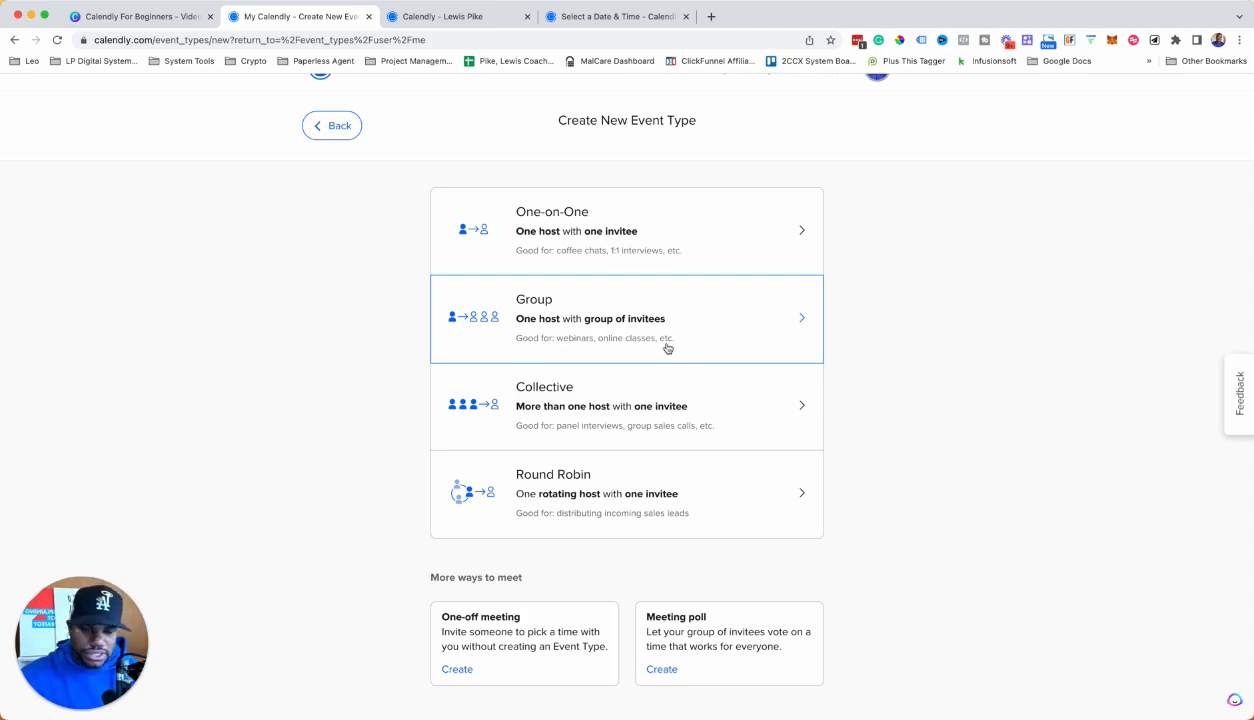
scroll(590, 453, "down", 1)
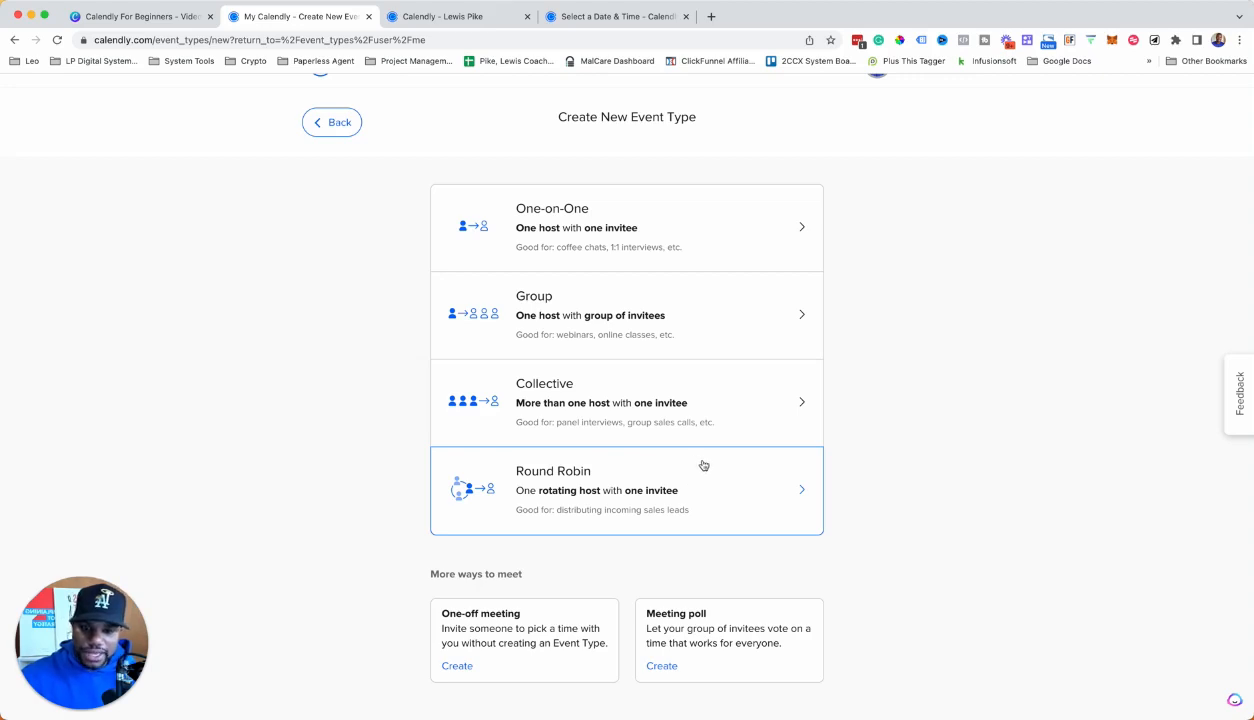
scroll(699, 467, "up", 1)
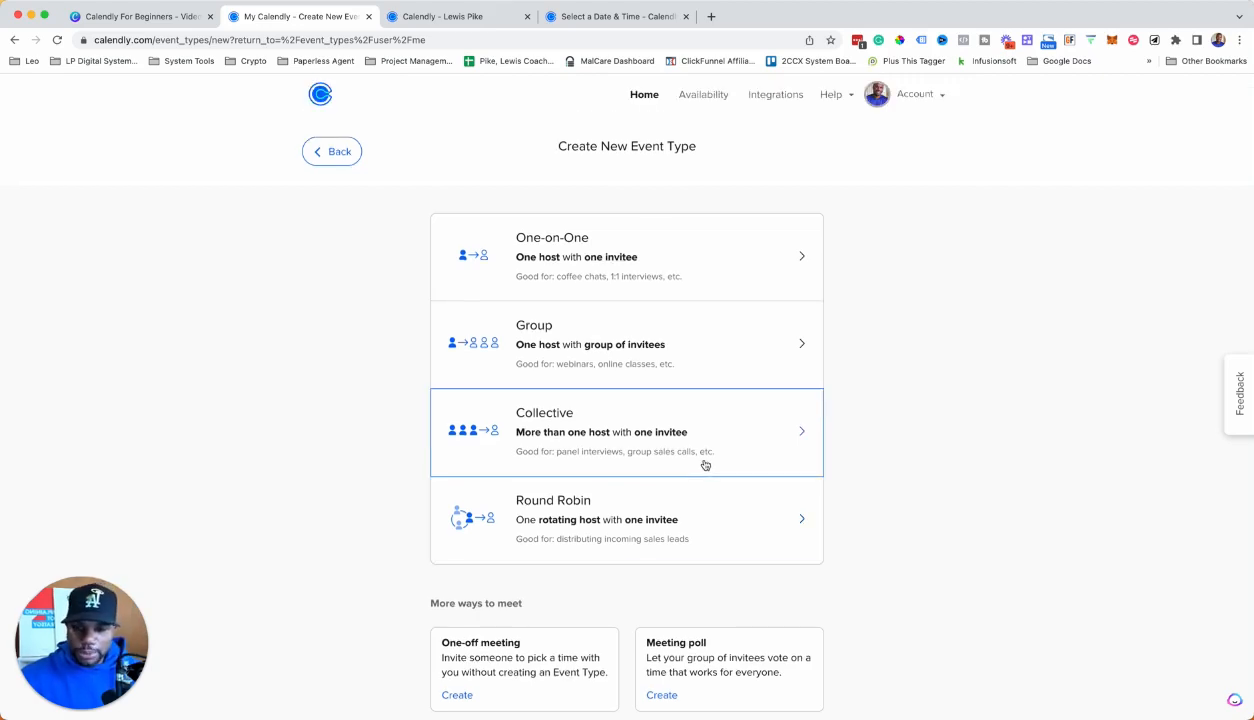
scroll(670, 558, "down", 1)
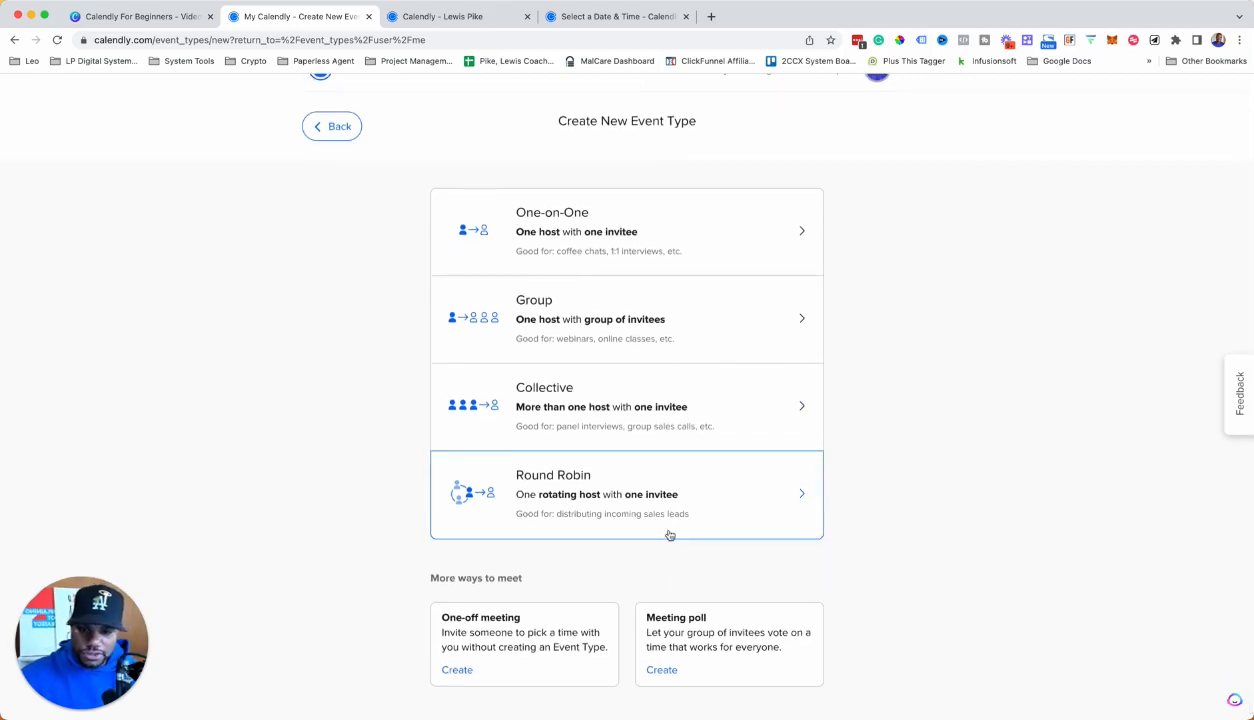
scroll(670, 535, "up", 1)
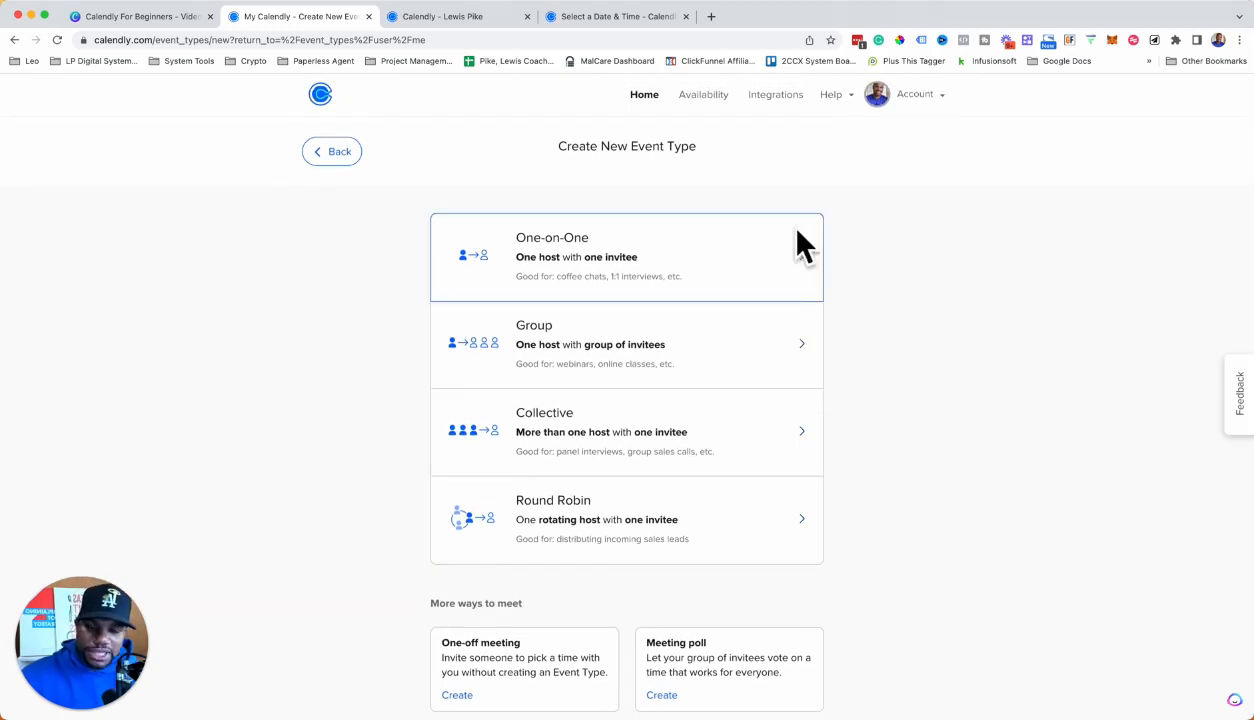
- Choose a One-on-One event and name it "Beginner Call"
left_click(730, 262)
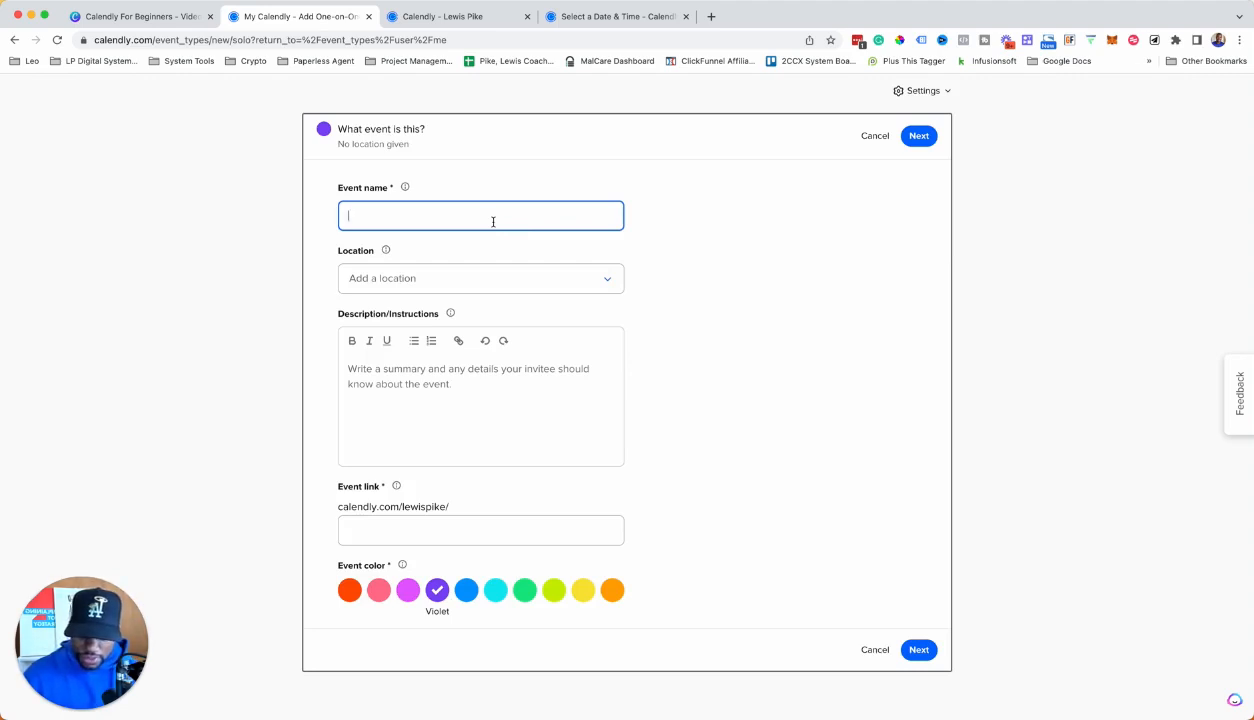
type("Beginne")
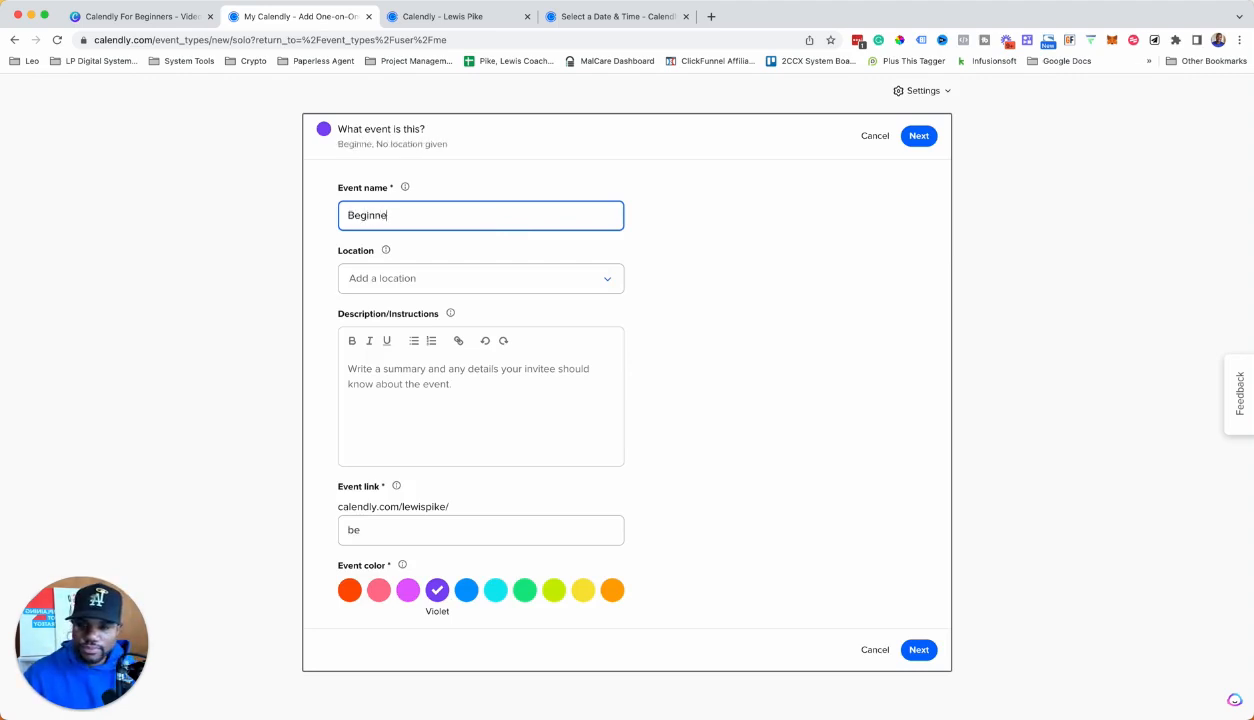
type("r Call")
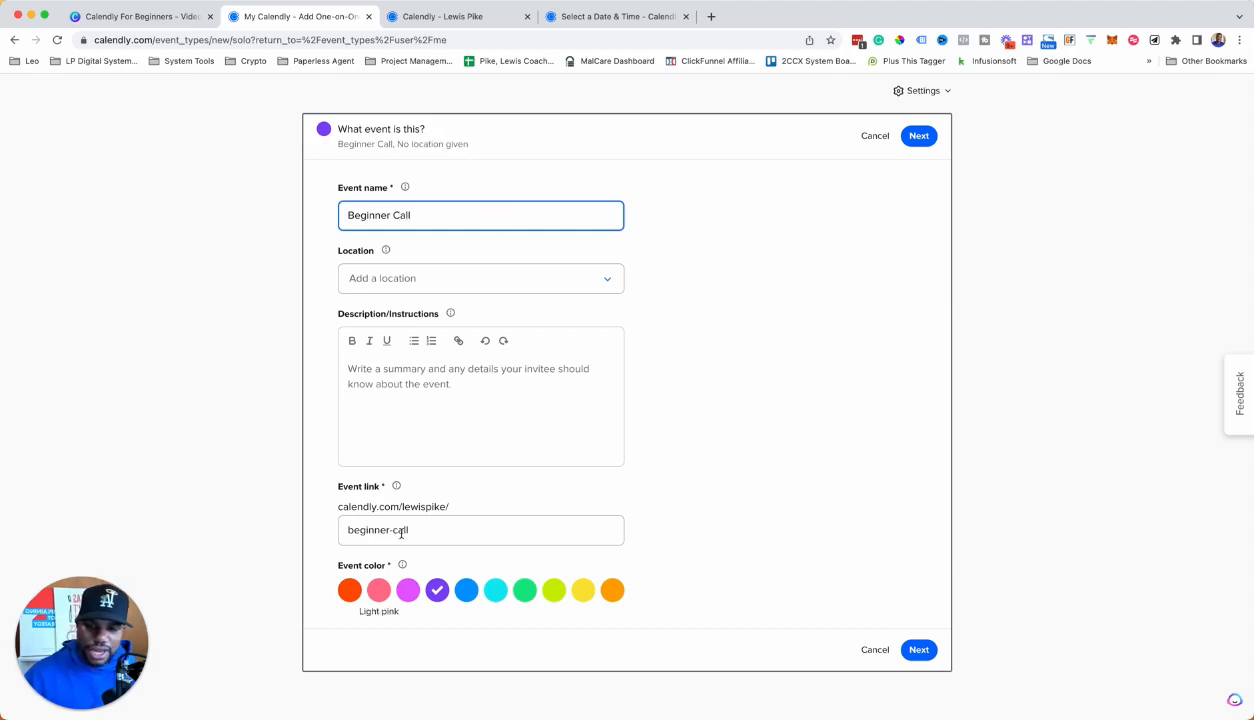
- Review the location choices for the event, open the Custom location details, and dismiss them without adding a location
left_click(424, 279)
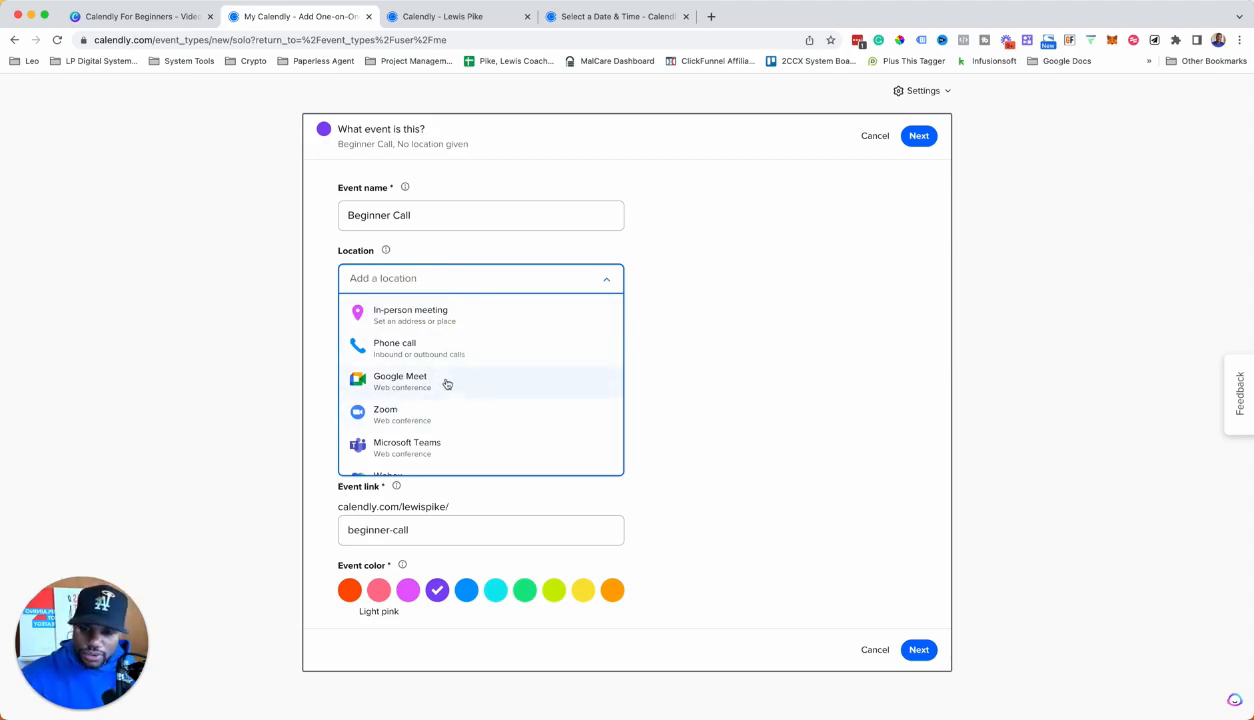
scroll(447, 390, "down", 3)
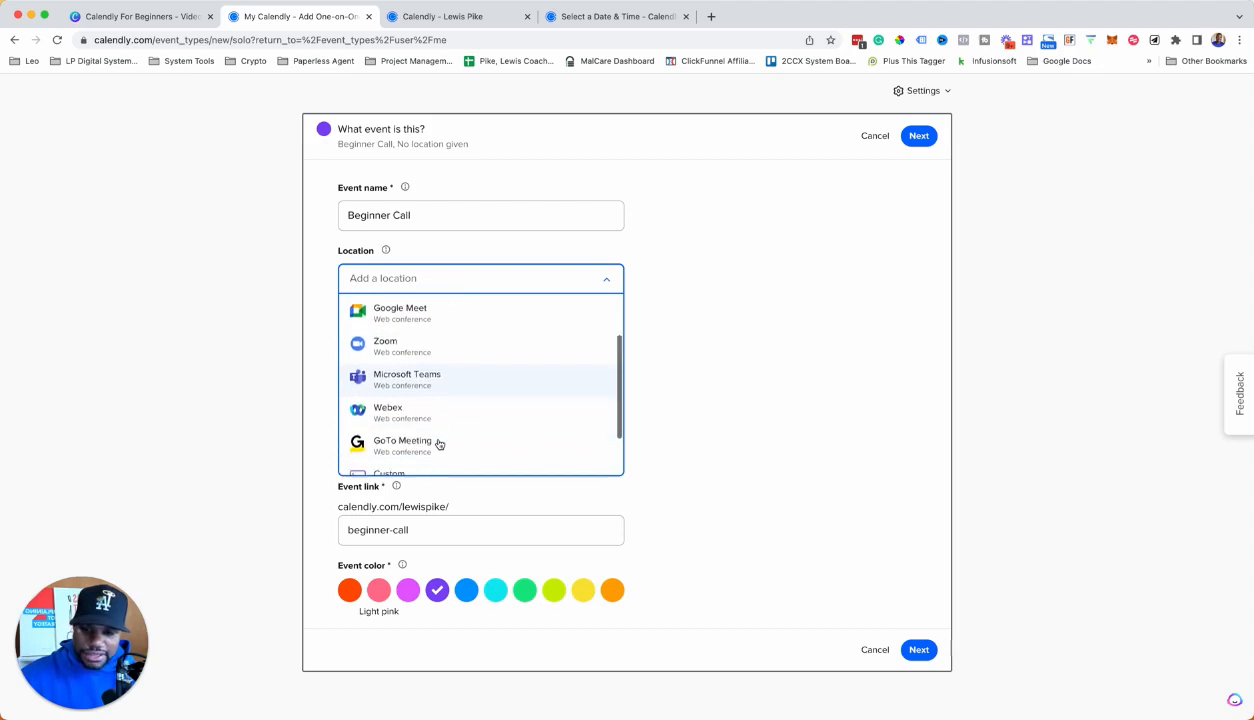
scroll(438, 444, "down", 2)
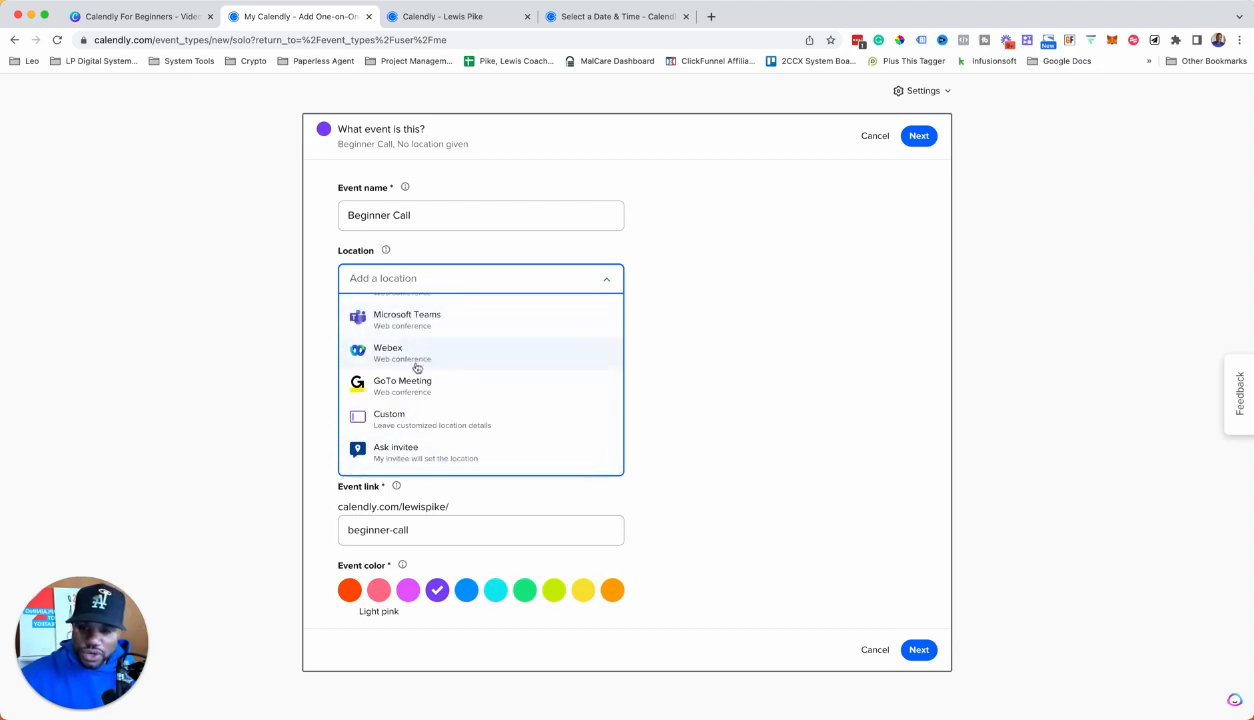
scroll(406, 406, "up", 5)
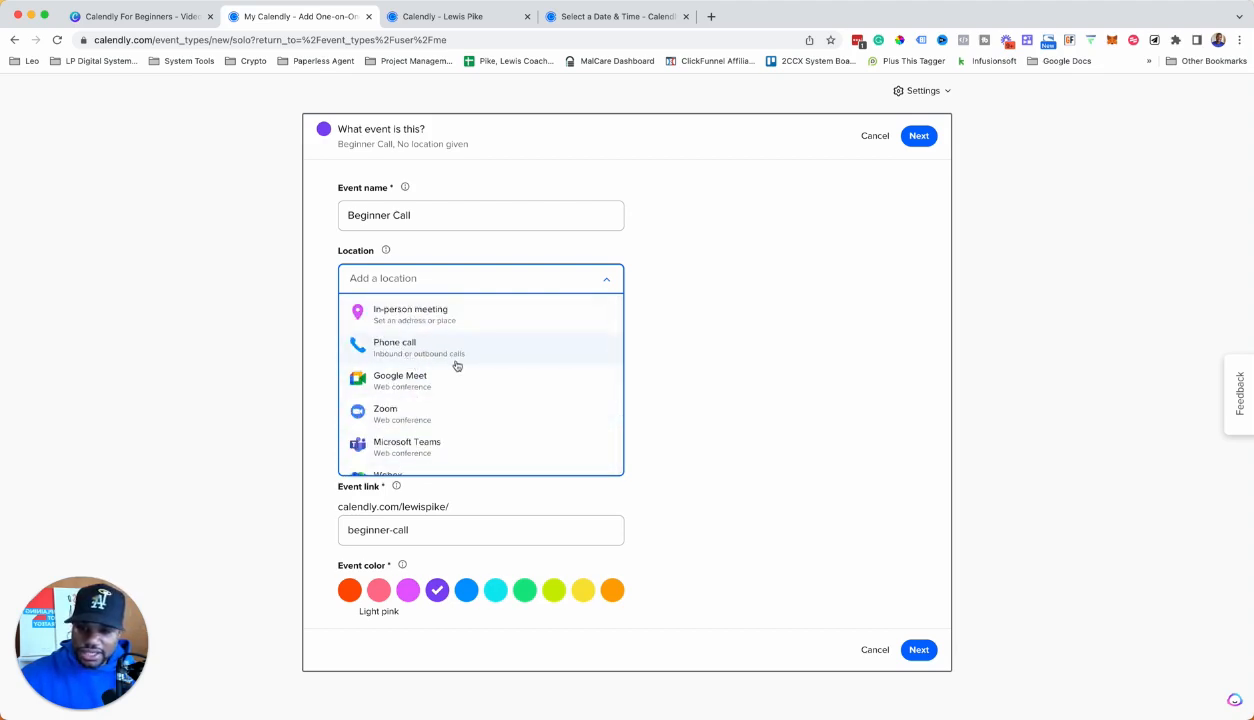
scroll(456, 365, "down", 4)
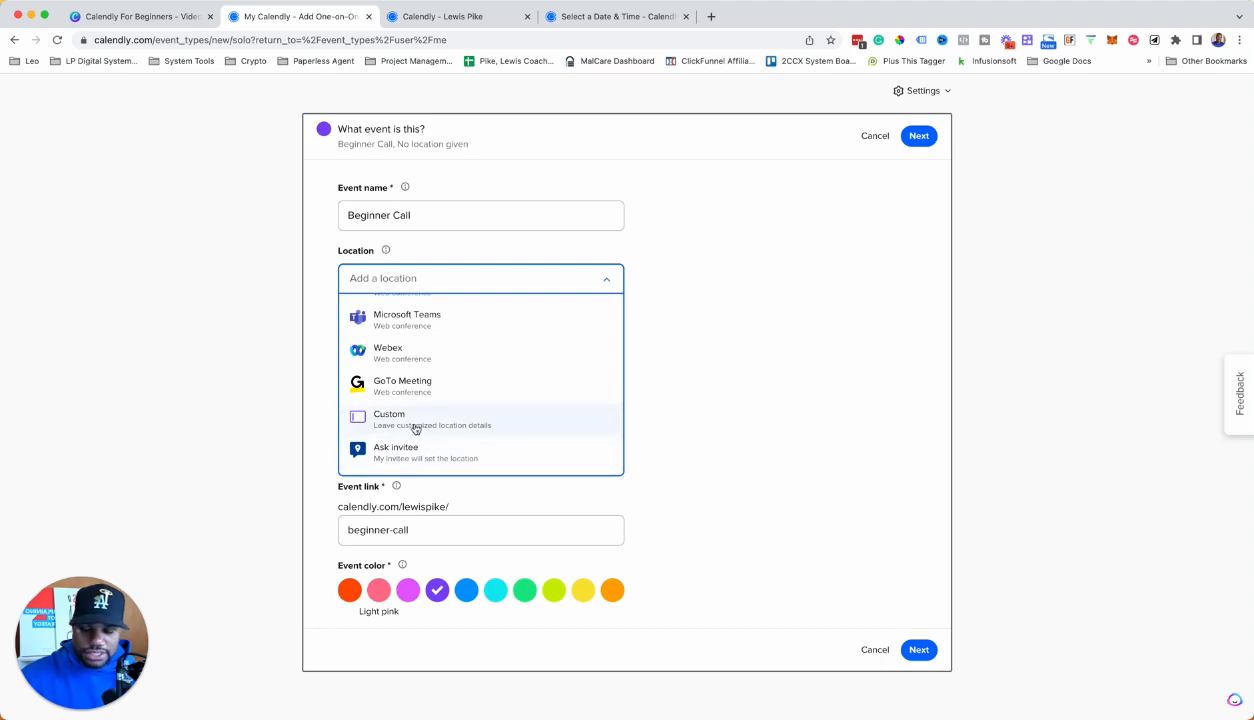
left_click(410, 420)
left_click(544, 246)
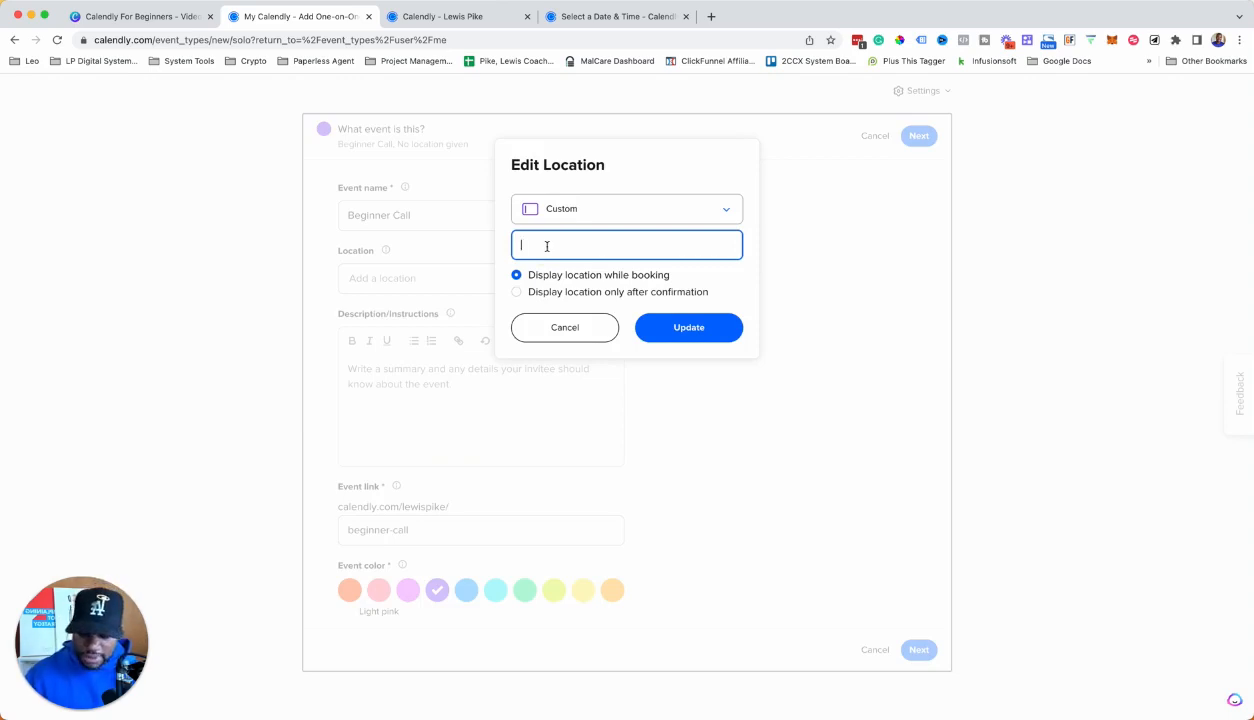
left_click(574, 395)
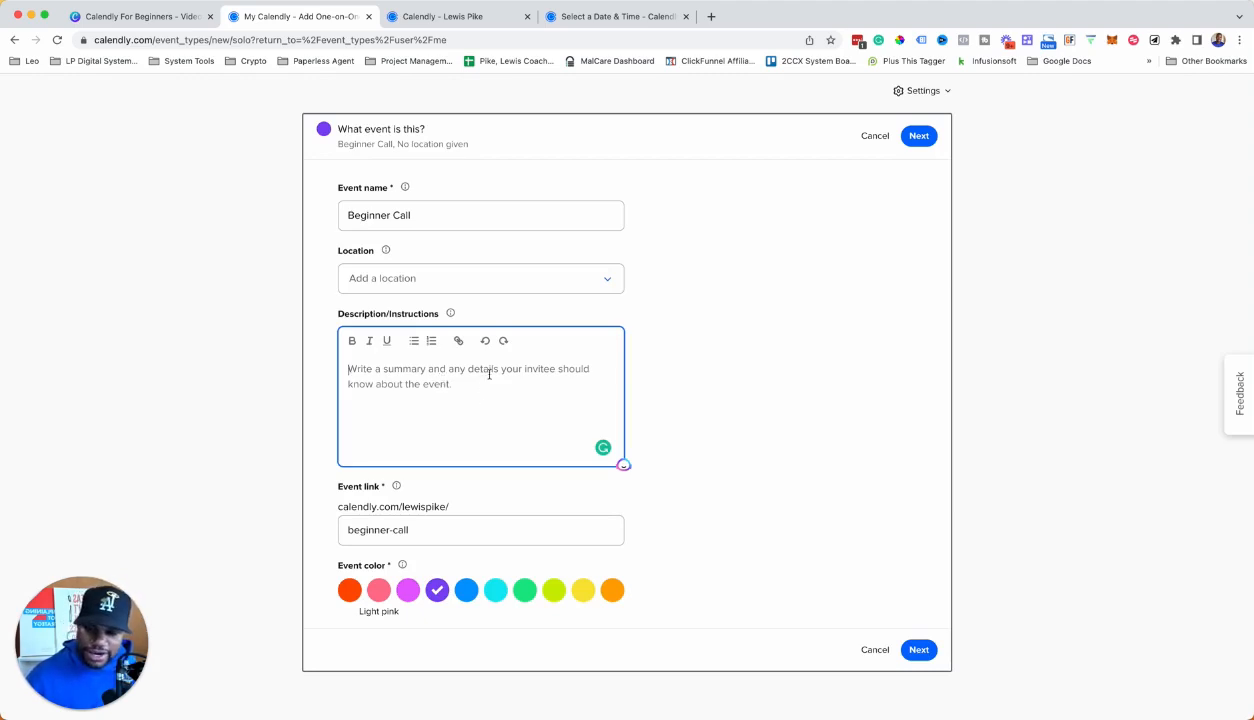
- Check the example event descriptions on the public scheduling page and booking page, and return to the new event's form
left_click(484, 17)
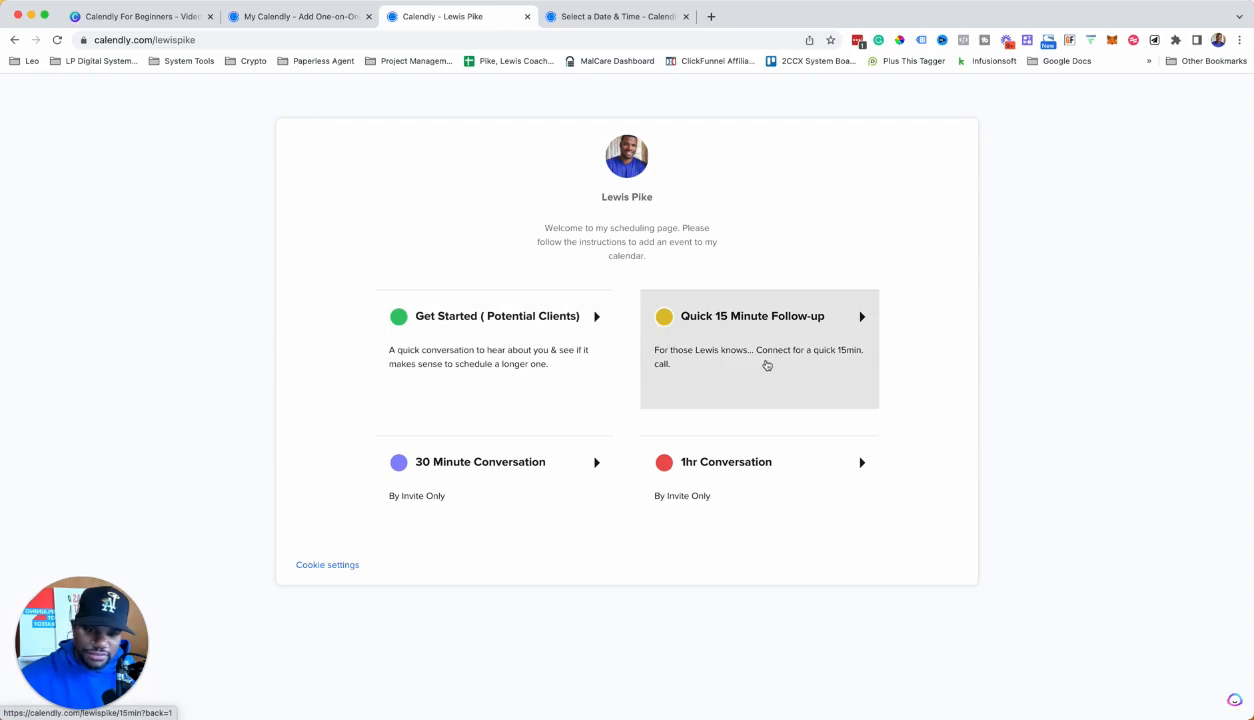
left_click(591, 18)
left_click(440, 16)
left_click(300, 16)
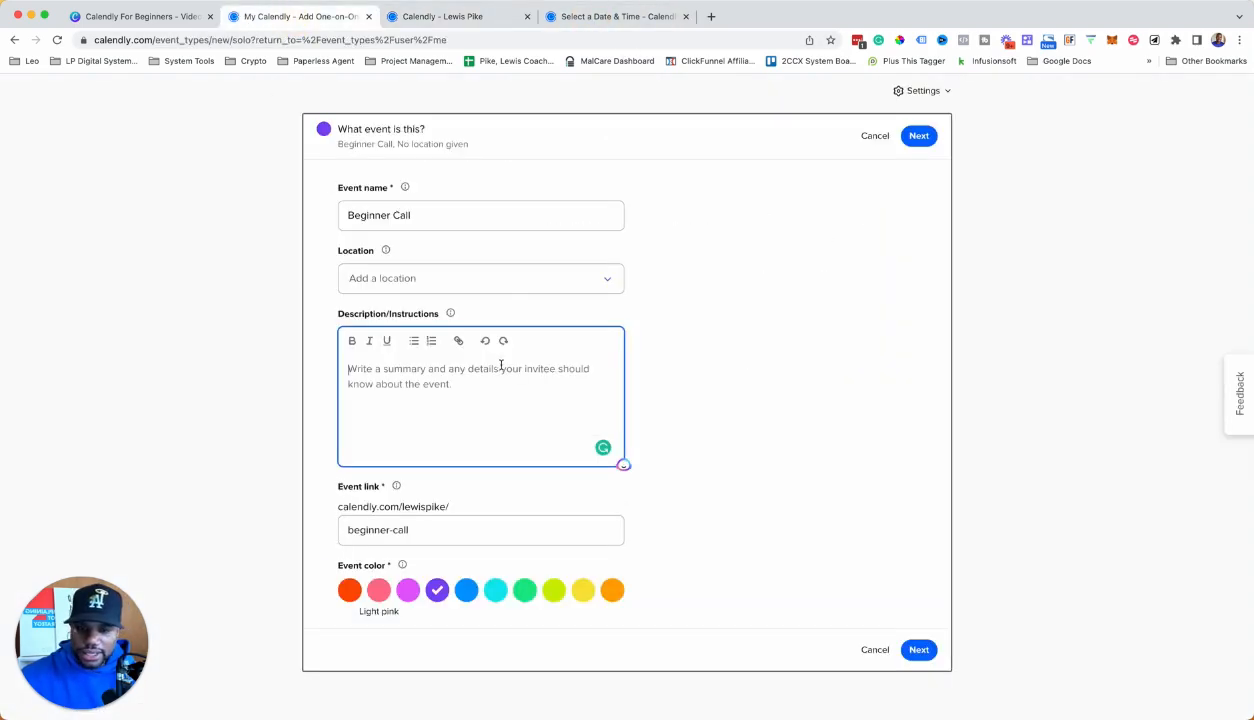
- Check the event link and save the "Beginner Call" details to continue to its booking settings
left_click(439, 530)
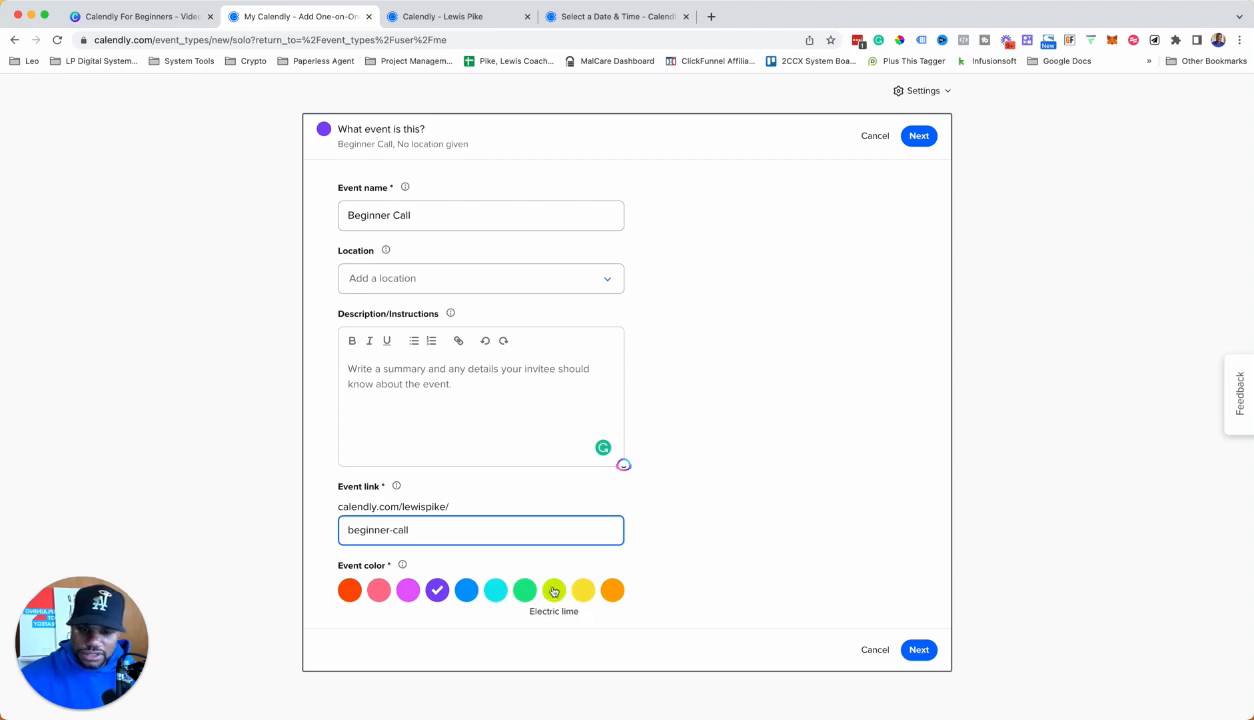
left_click(907, 139)
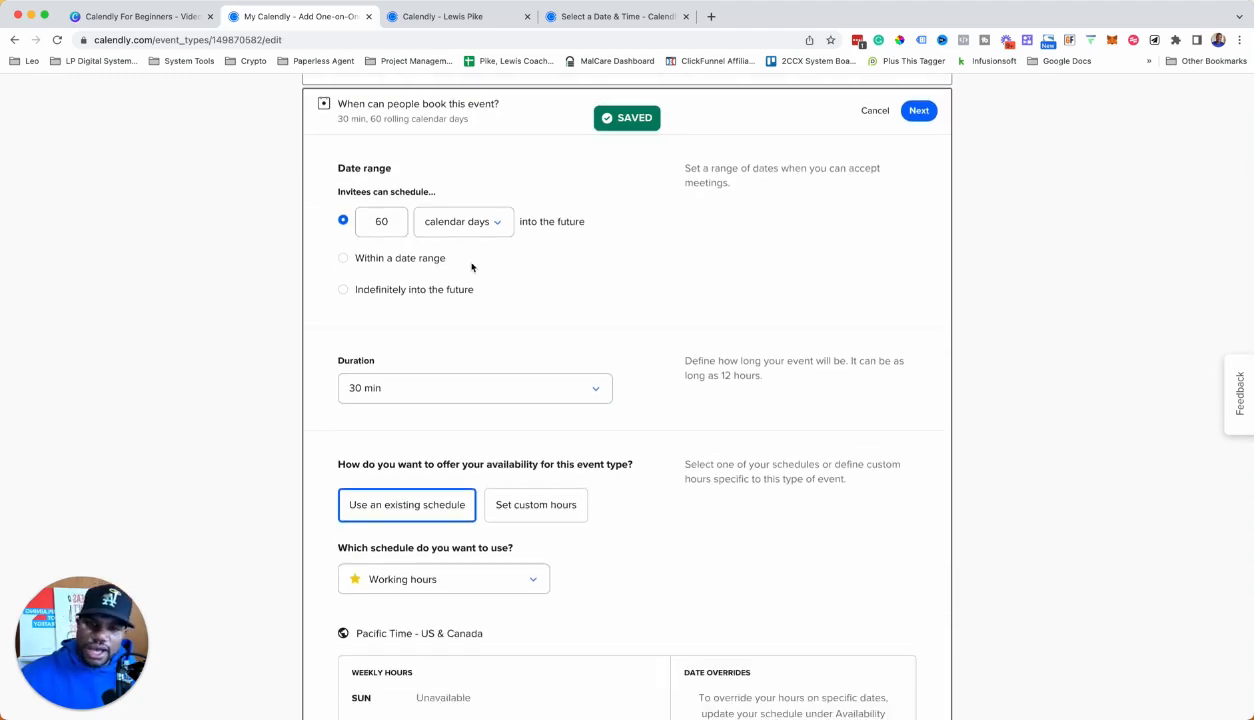
- Review the date range settings that control how far into the future invitees can schedule
scroll(380, 238, "down", 1)
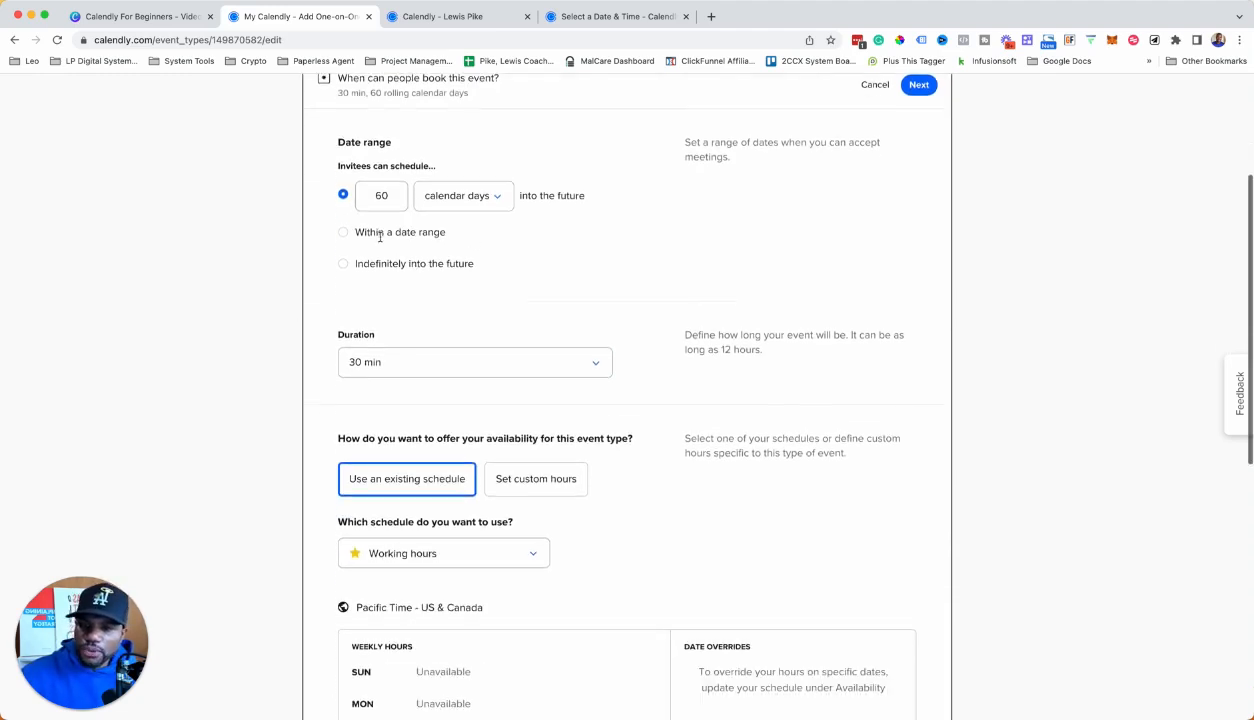
left_click(390, 187)
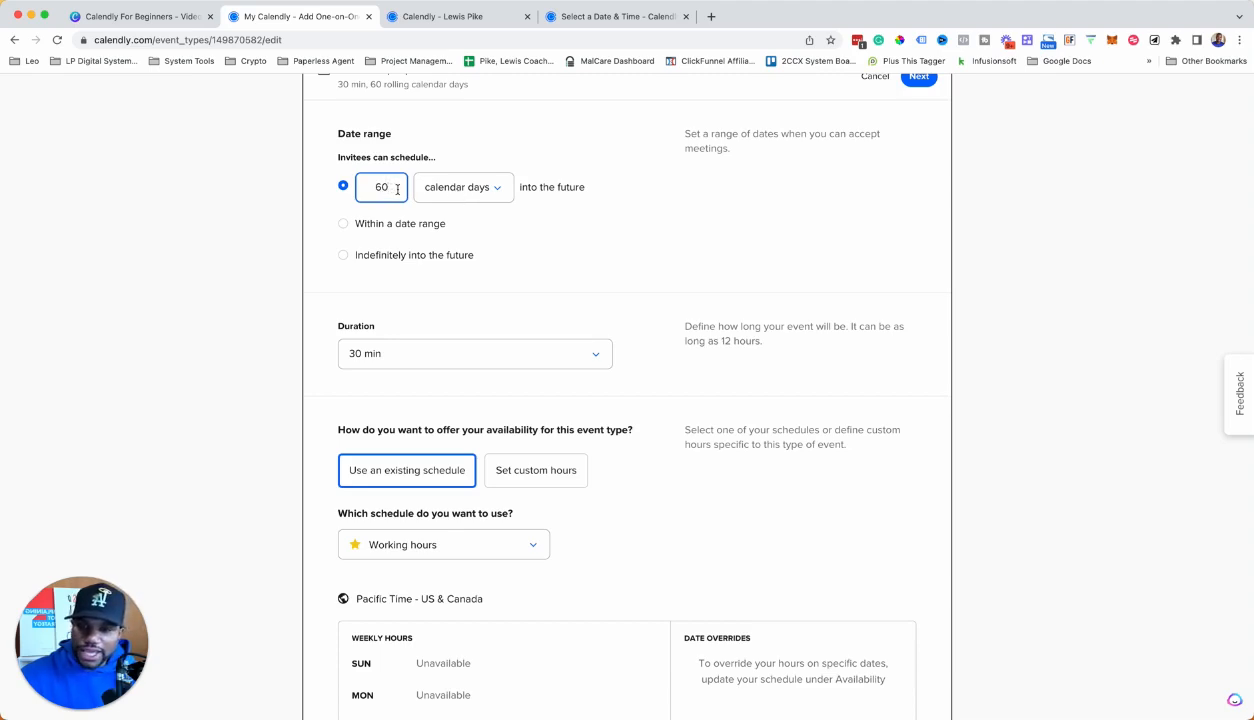
scroll(396, 189, "up", 2)
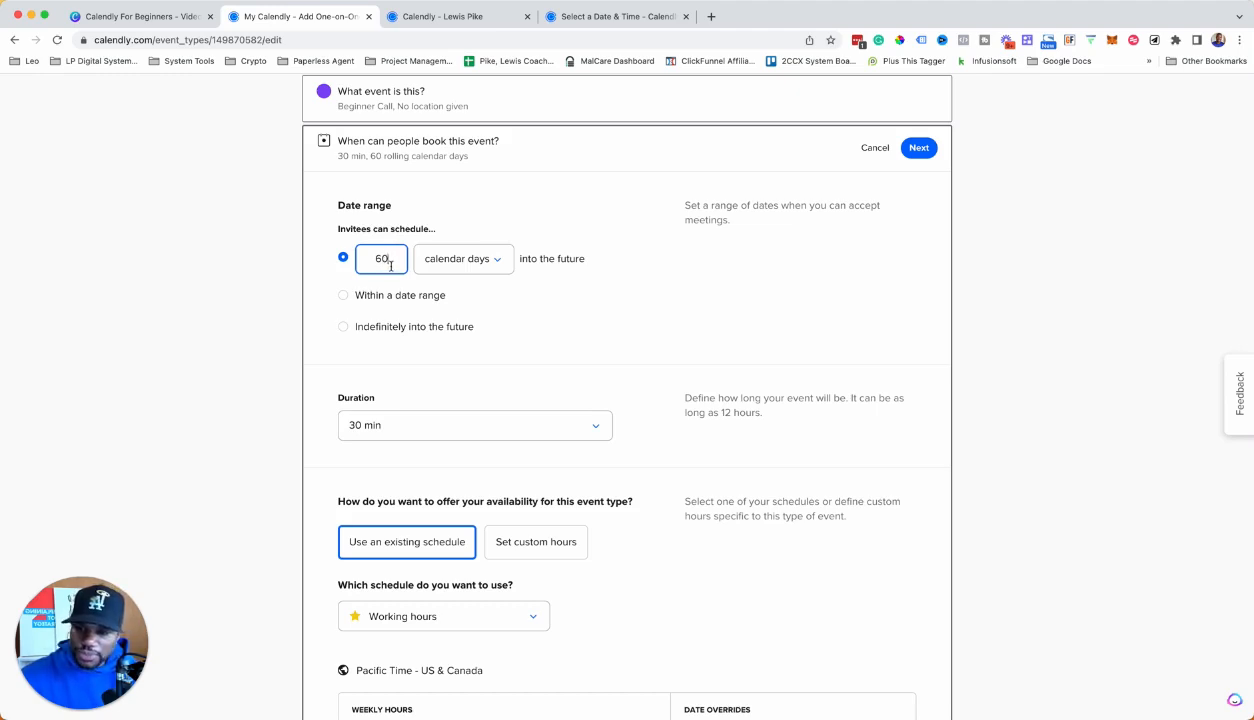
scroll(385, 262, "down", 1)
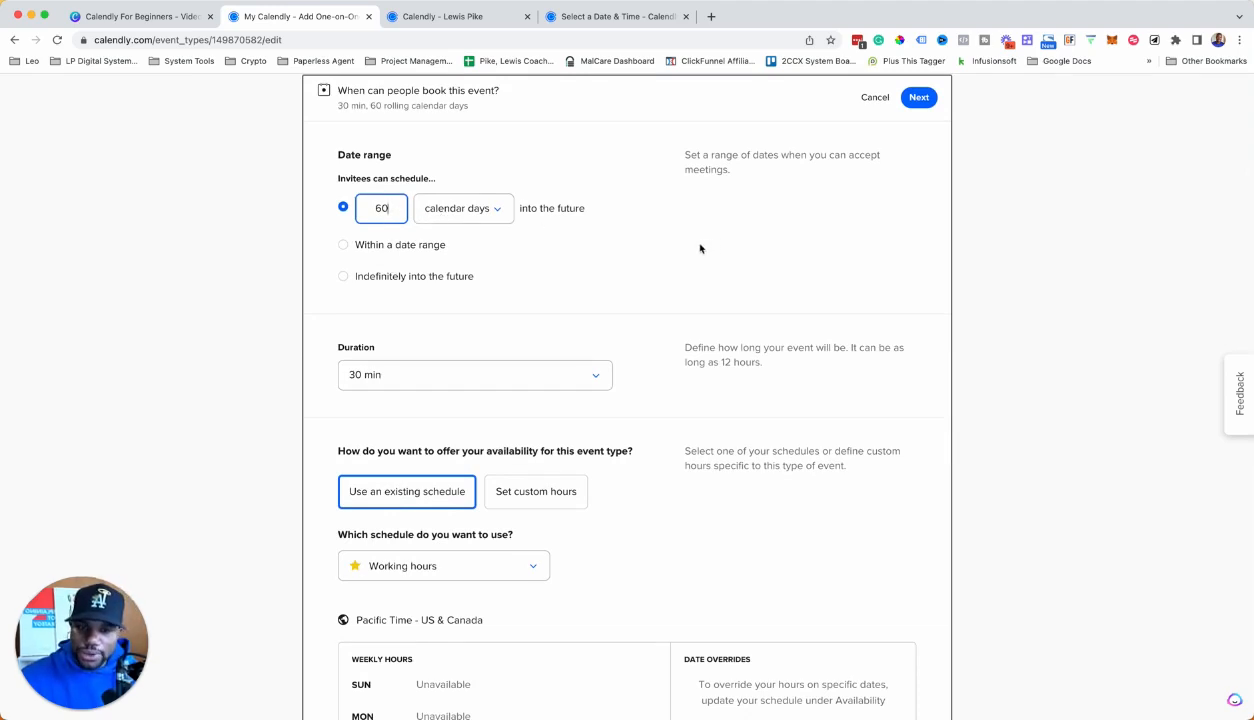
scroll(599, 277, "down", 1)
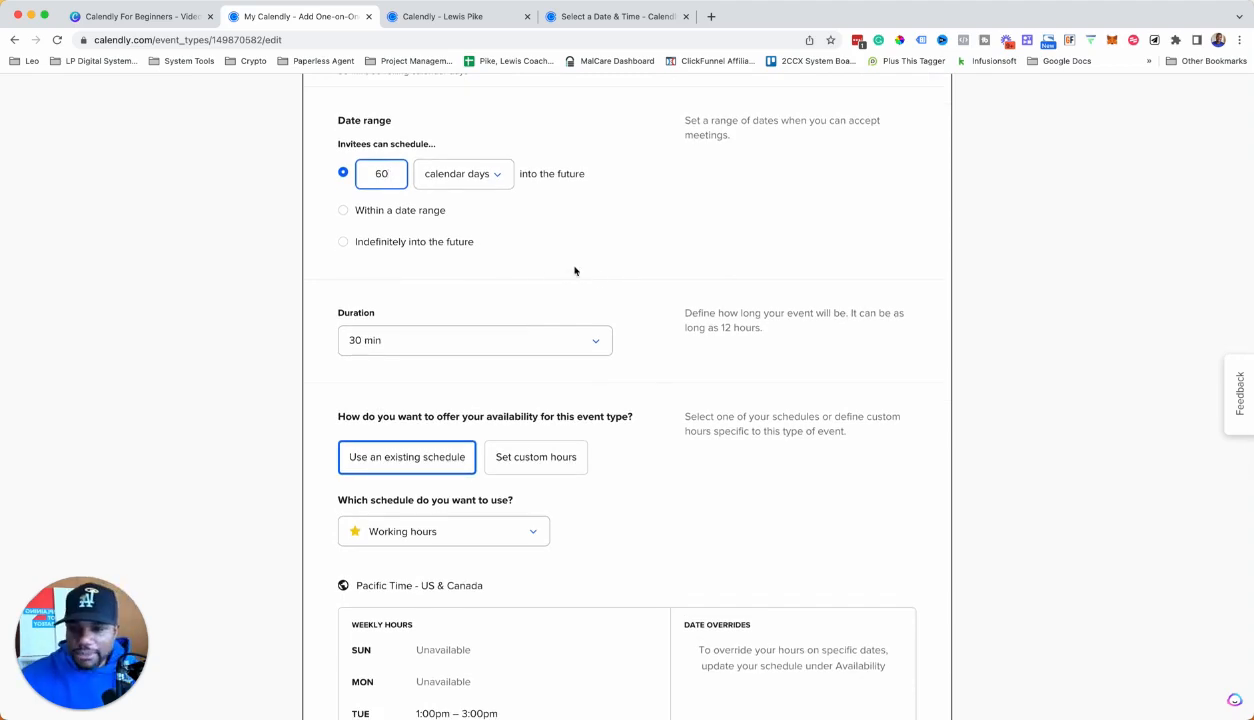
scroll(538, 285, "down", 1)
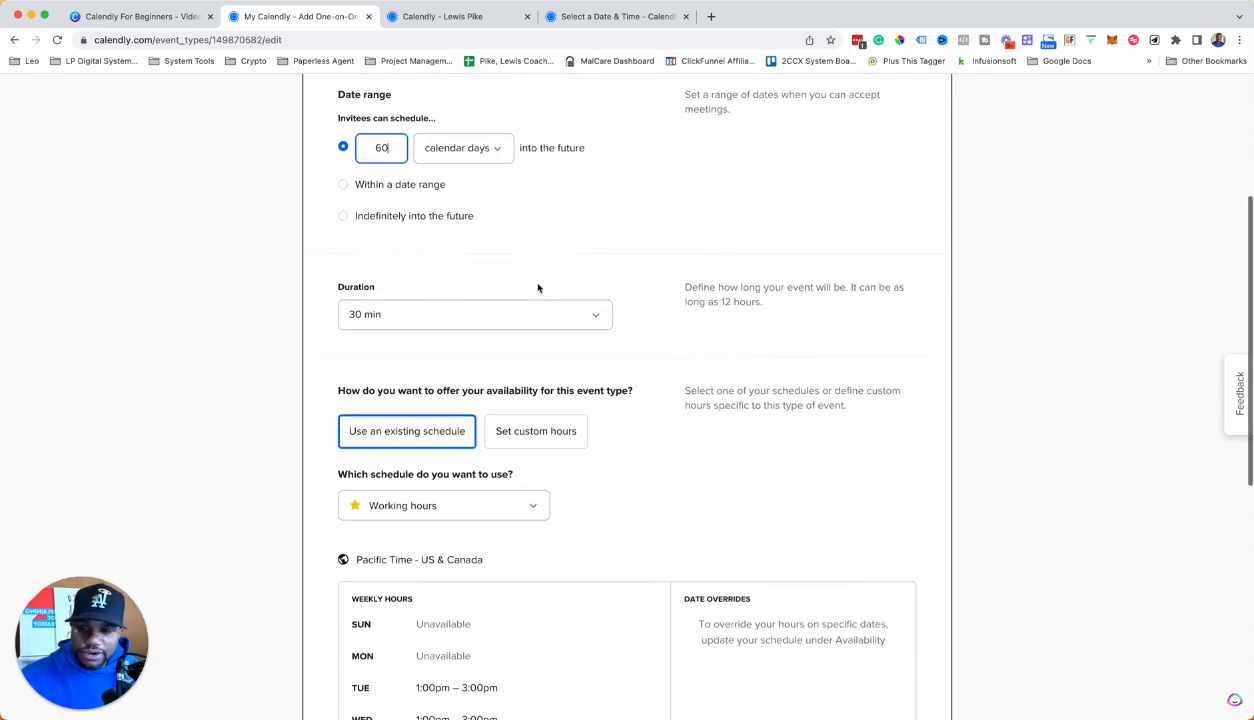
- Look through the duration choices for the event and dismiss them without picking one
left_click(482, 318)
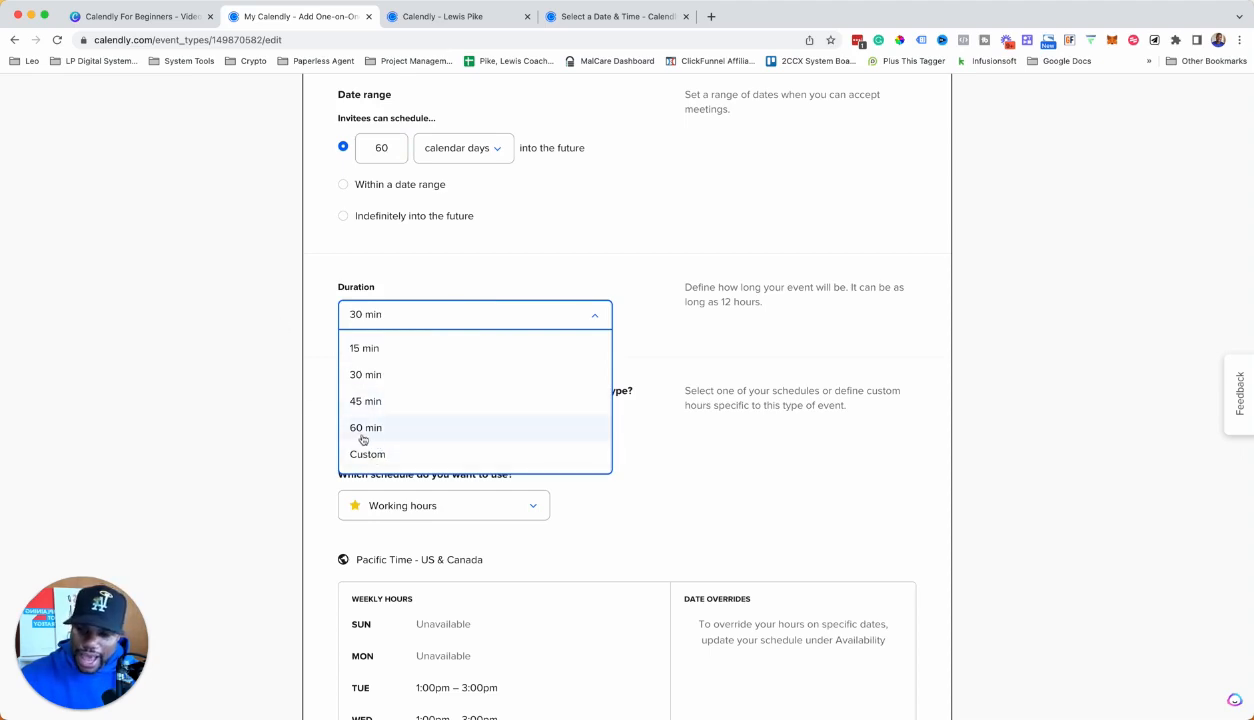
left_click(318, 244)
scroll(505, 343, "down", 2)
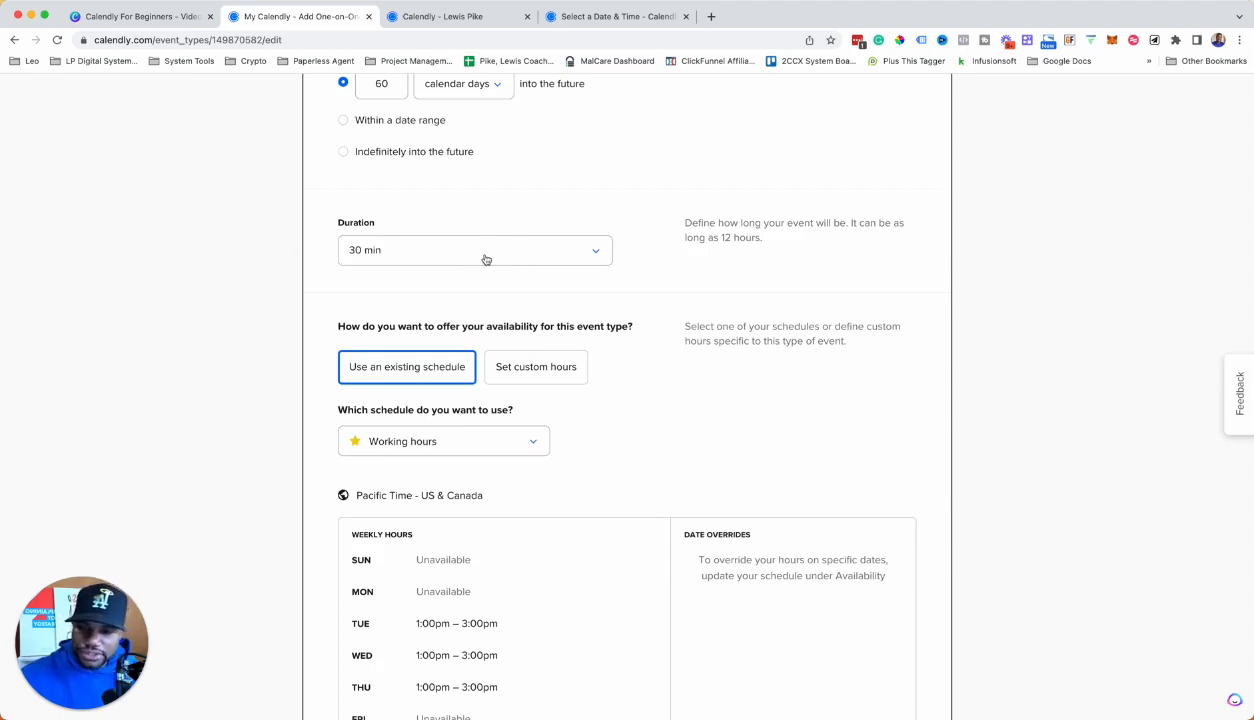
scroll(560, 271, "down", 1)
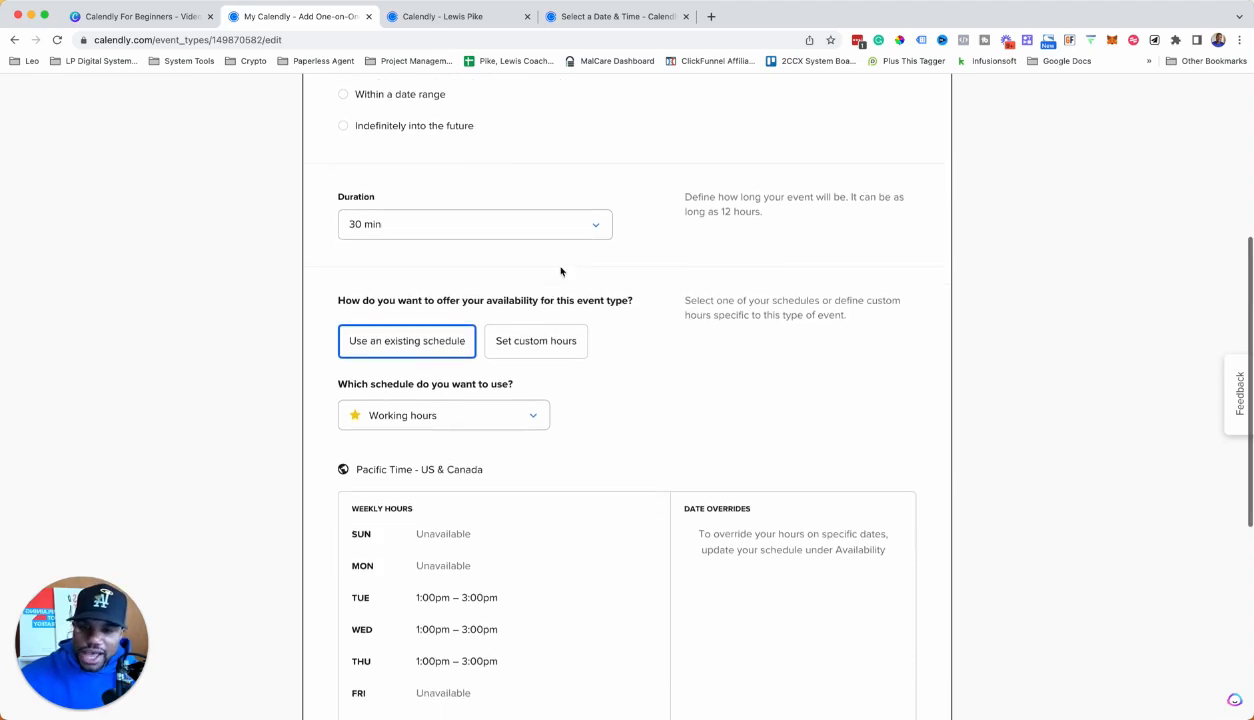
- Examine the event's availability options, including the existing Working hours schedule, its weekly hours and the custom hours choice
scroll(560, 271, "down", 5)
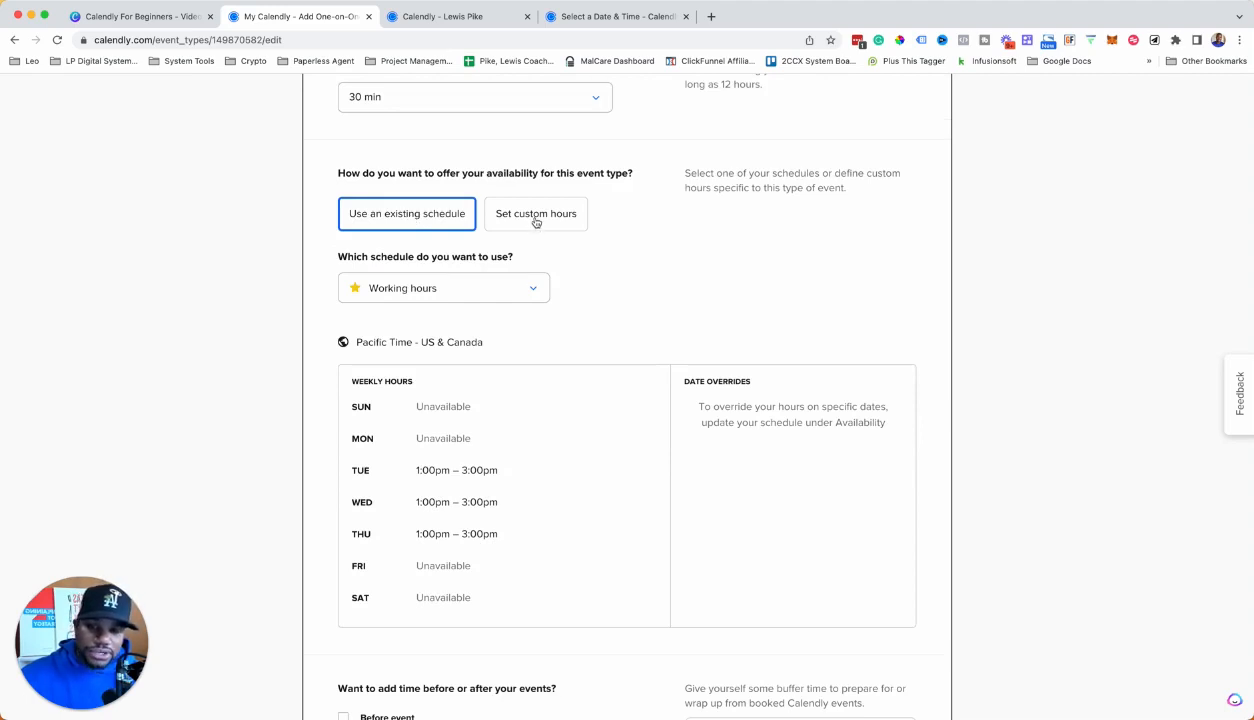
left_click(538, 291)
left_click(622, 287)
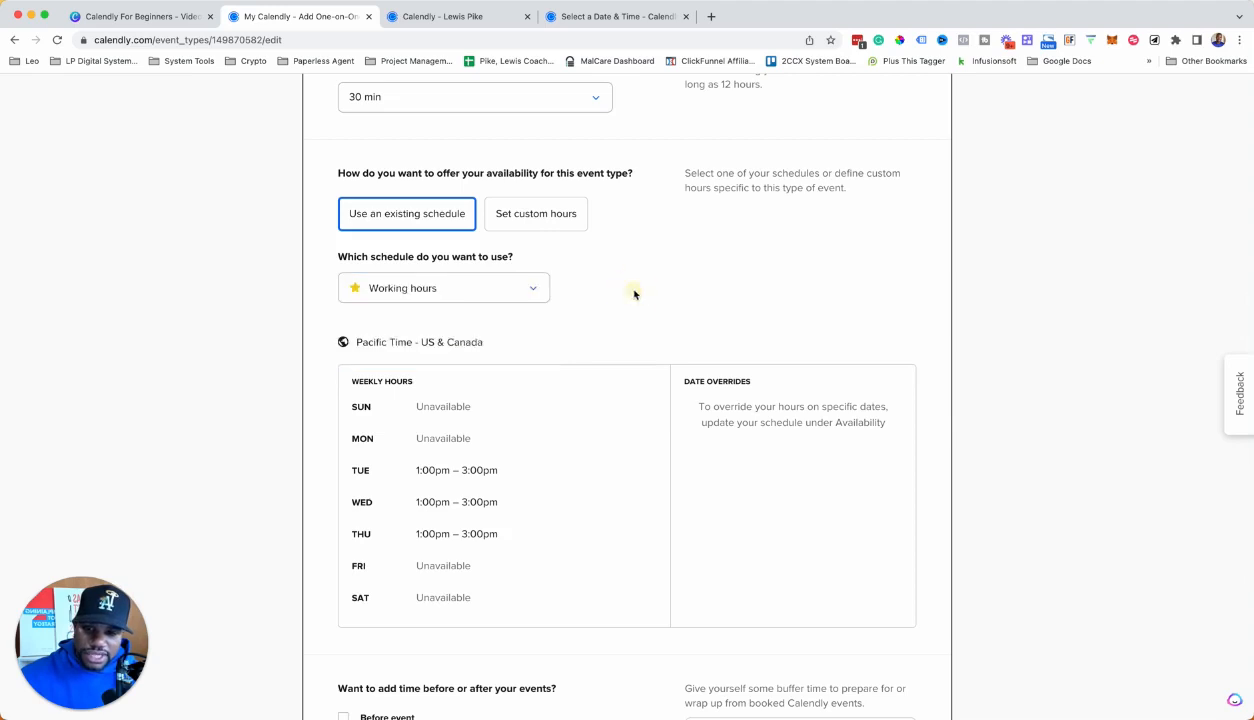
scroll(535, 328, "down", 3)
scroll(543, 330, "up", 2)
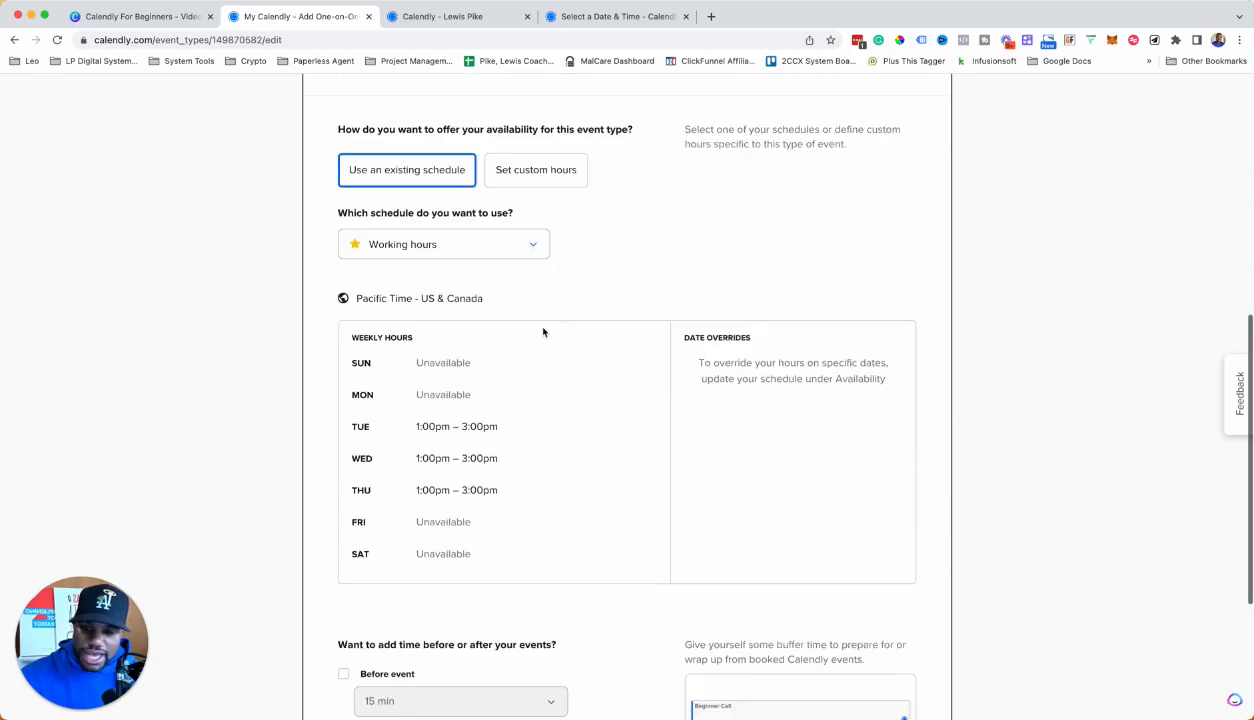
scroll(540, 320, "up", 5)
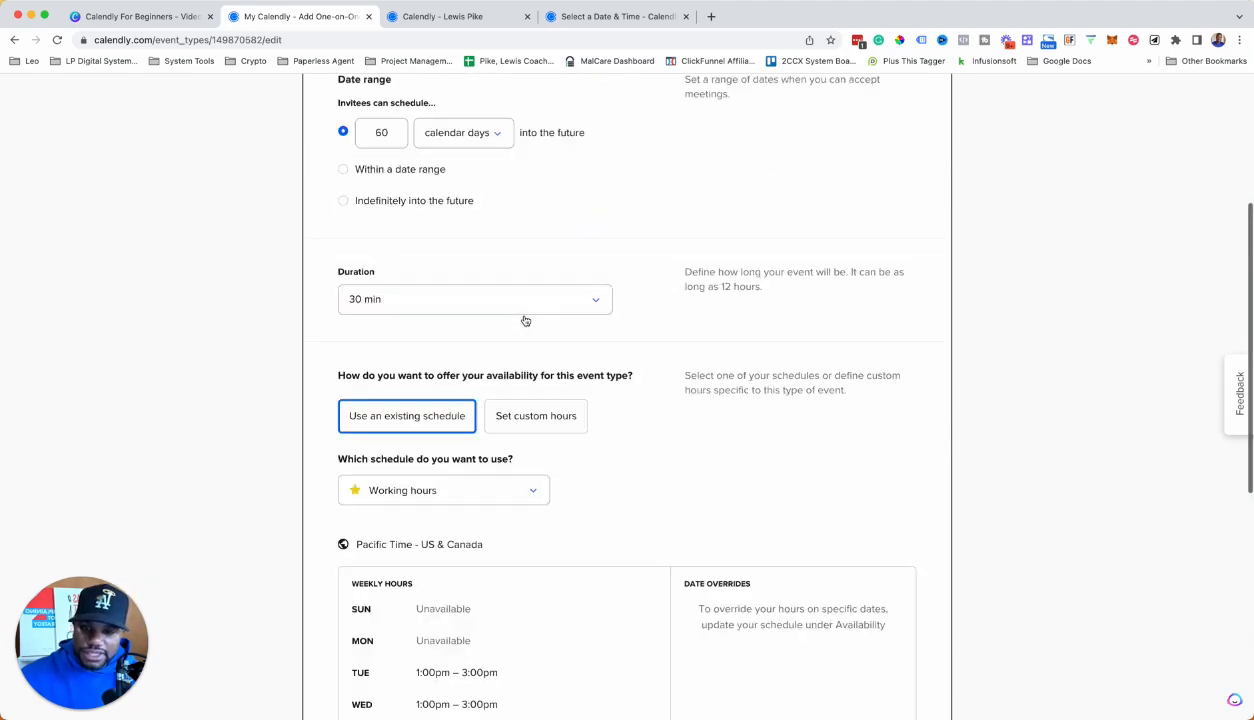
scroll(525, 320, "down", 3)
scroll(473, 333, "down", 2)
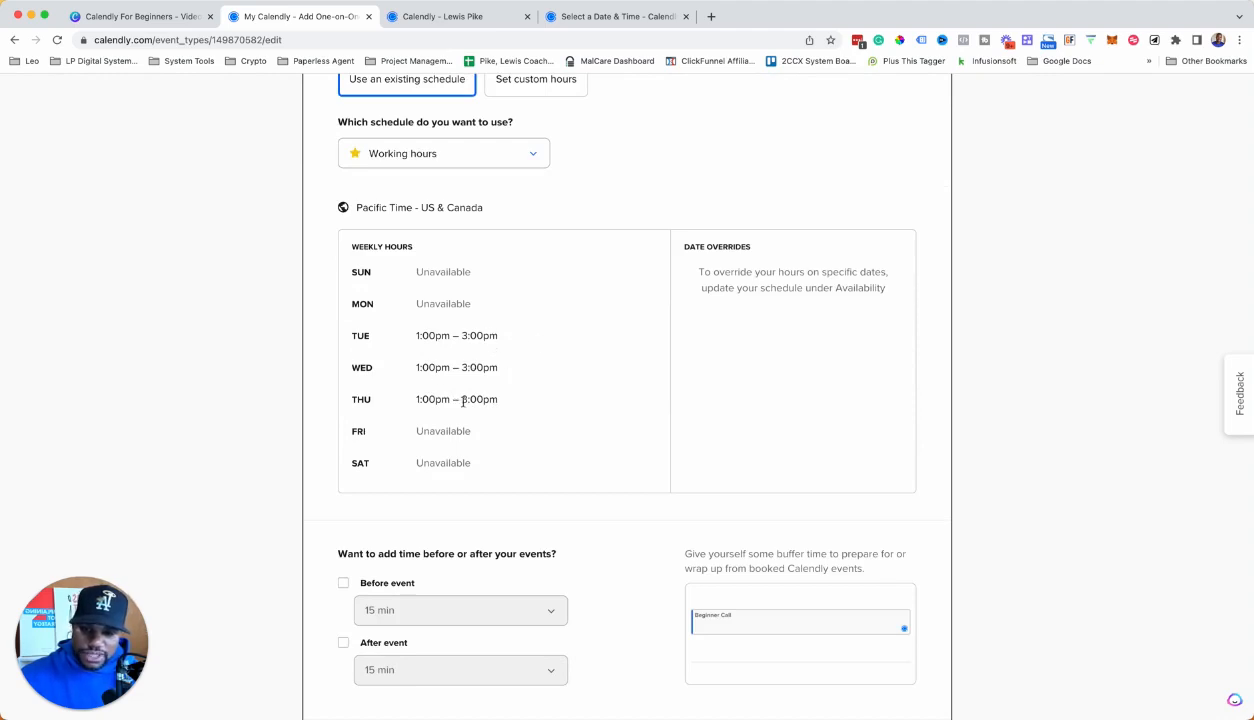
scroll(469, 393, "down", 3)
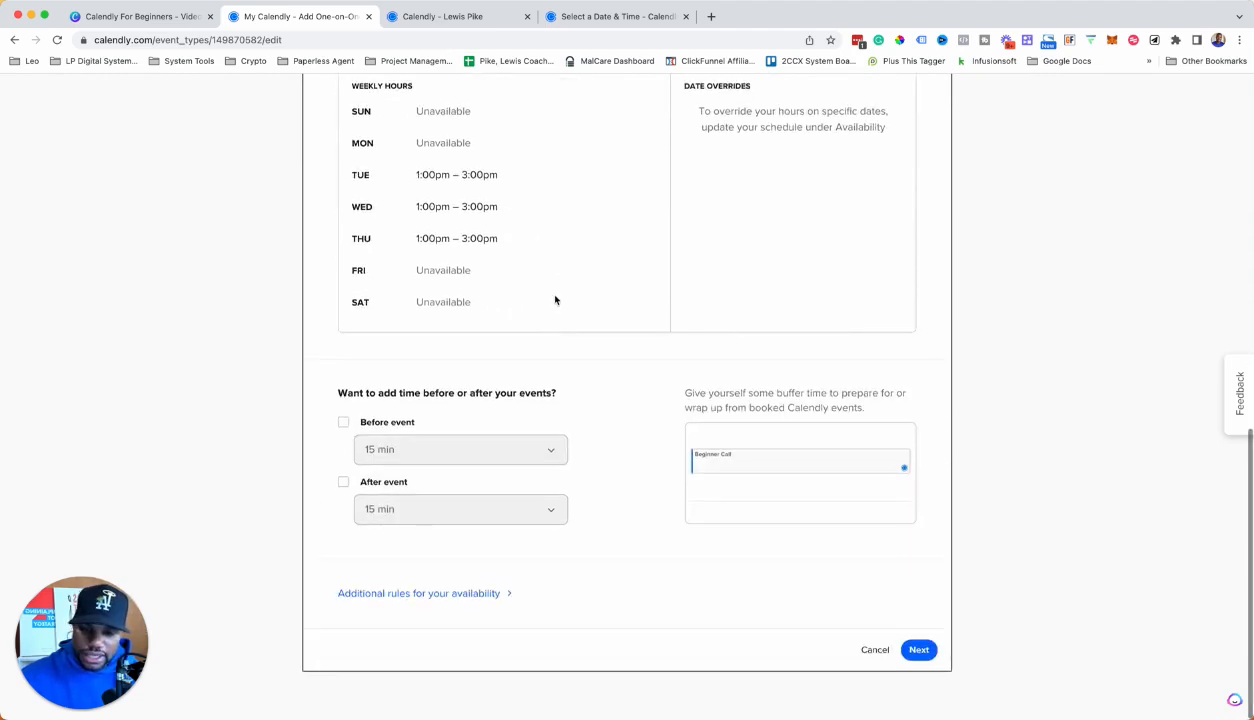
- Turn on a 15 min buffer before the event, and turn it off again
scroll(556, 291, "up", 1)
scroll(557, 290, "down", 1)
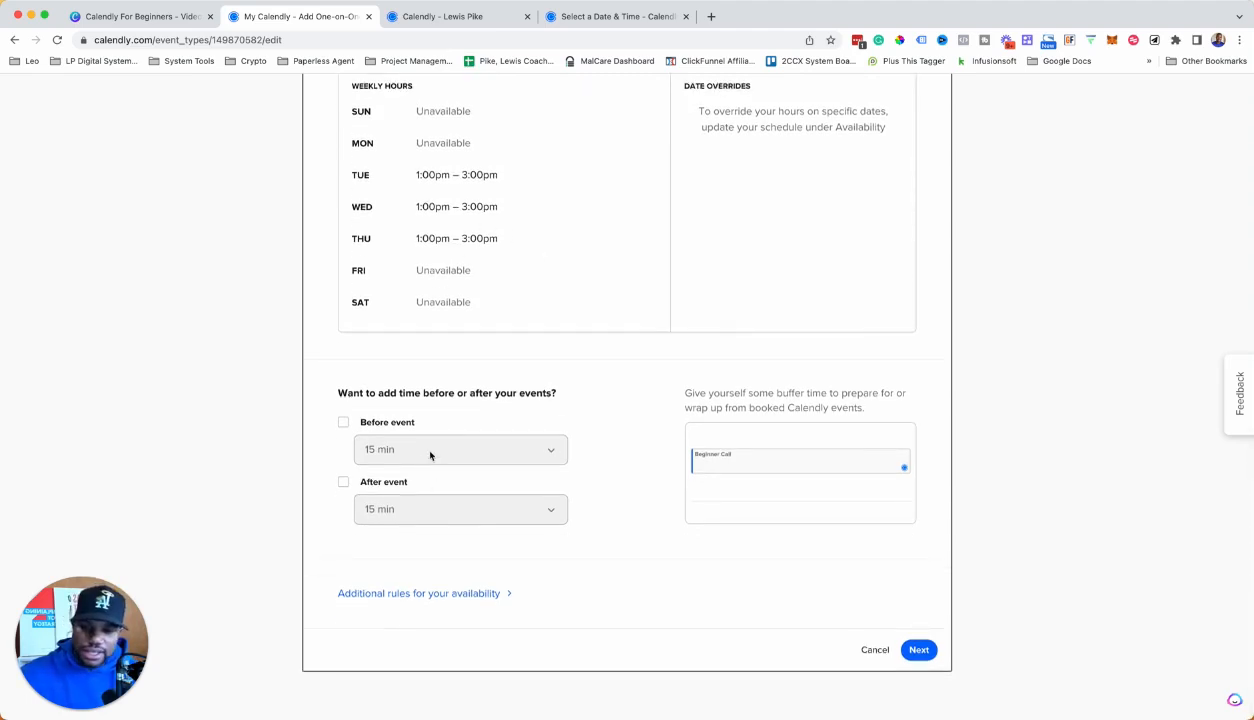
left_click(346, 426)
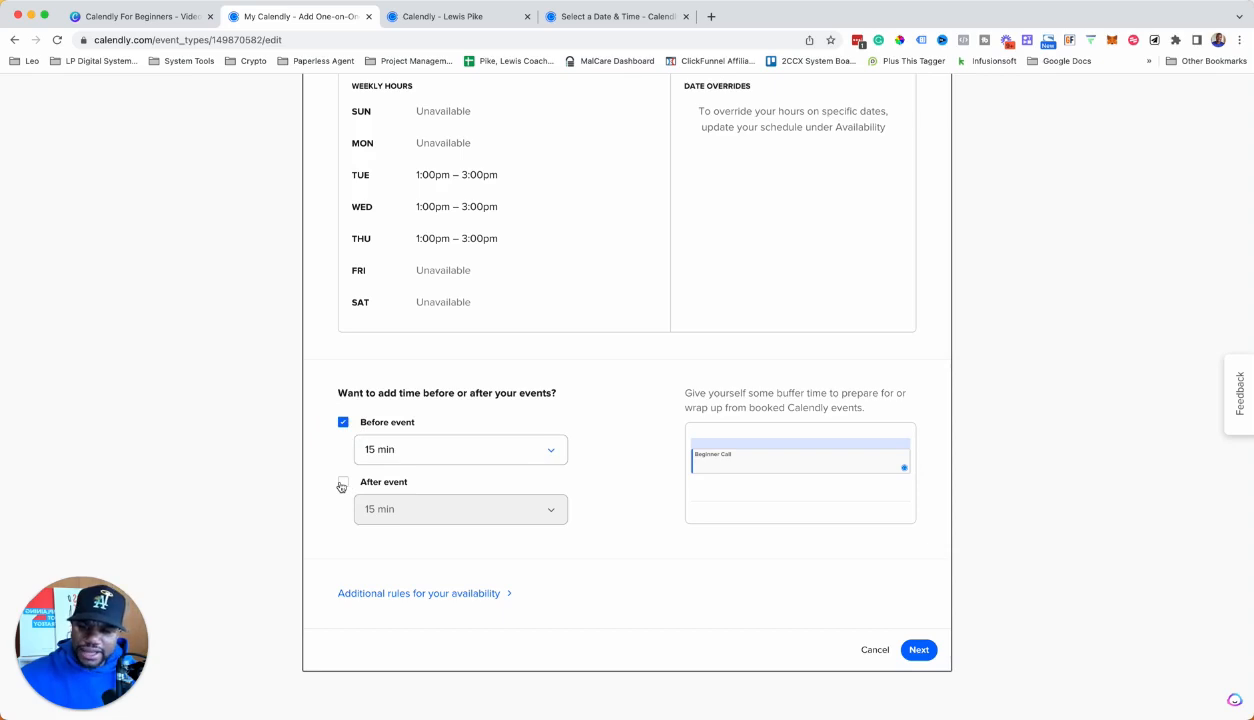
left_click(342, 425)
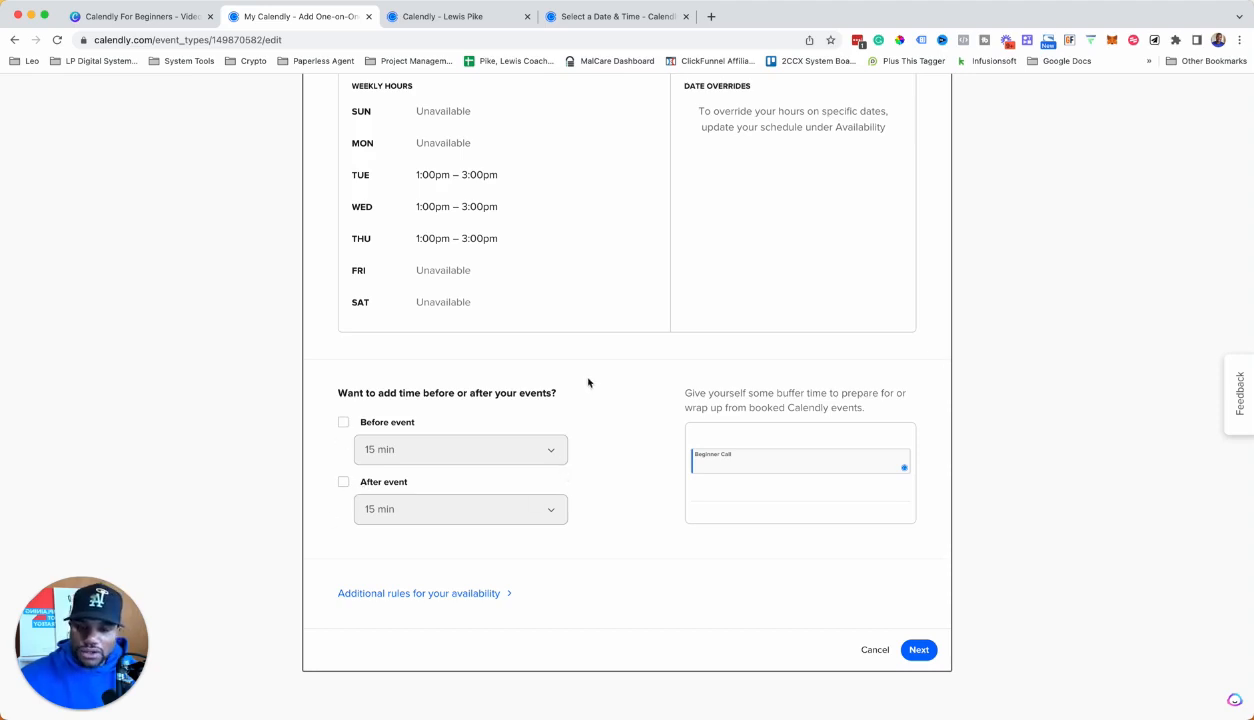
- Expand the additional availability rules and review the start time increment choices without picking one
left_click(473, 594)
scroll(568, 510, "down", 5)
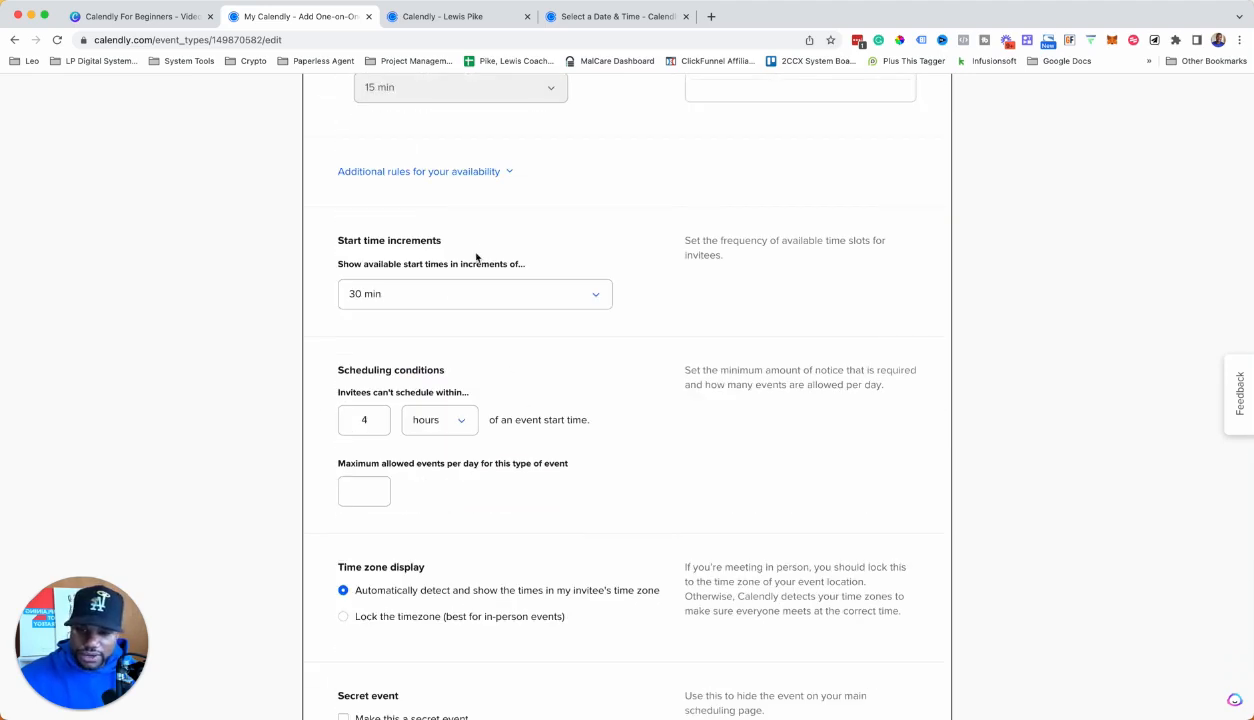
left_click(425, 307)
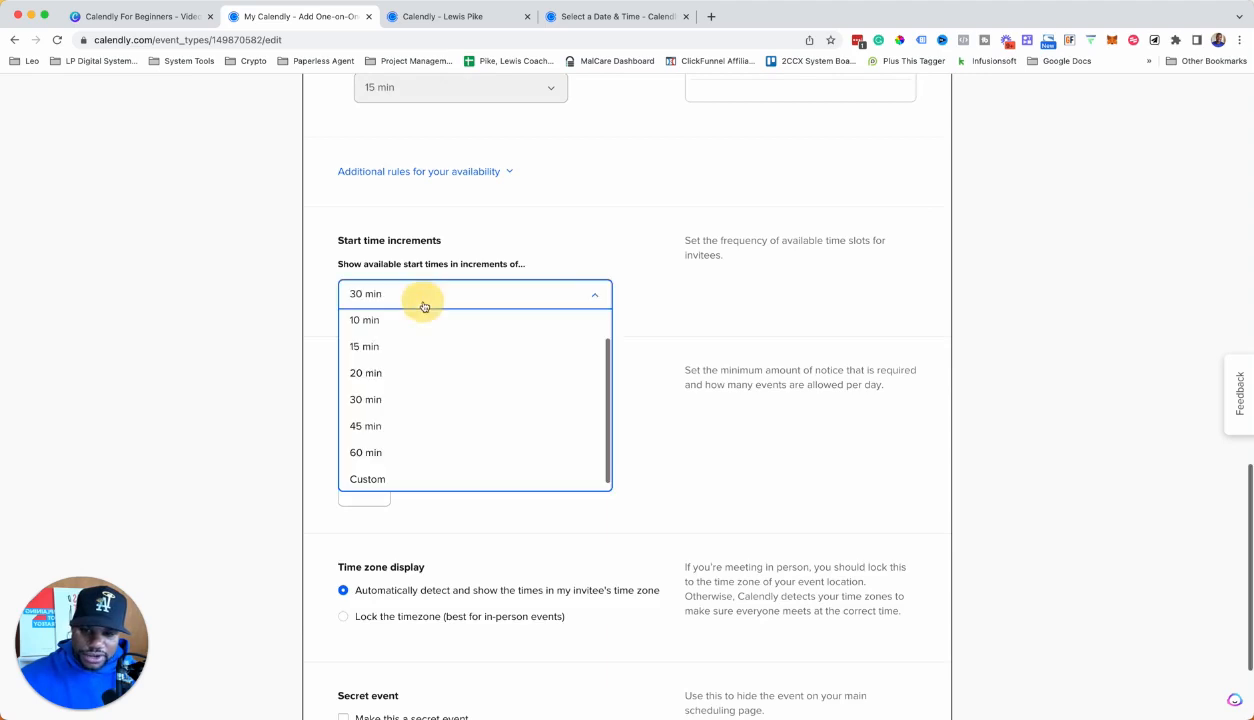
left_click(582, 247)
scroll(640, 300, "down", 3)
scroll(675, 338, "up", 1)
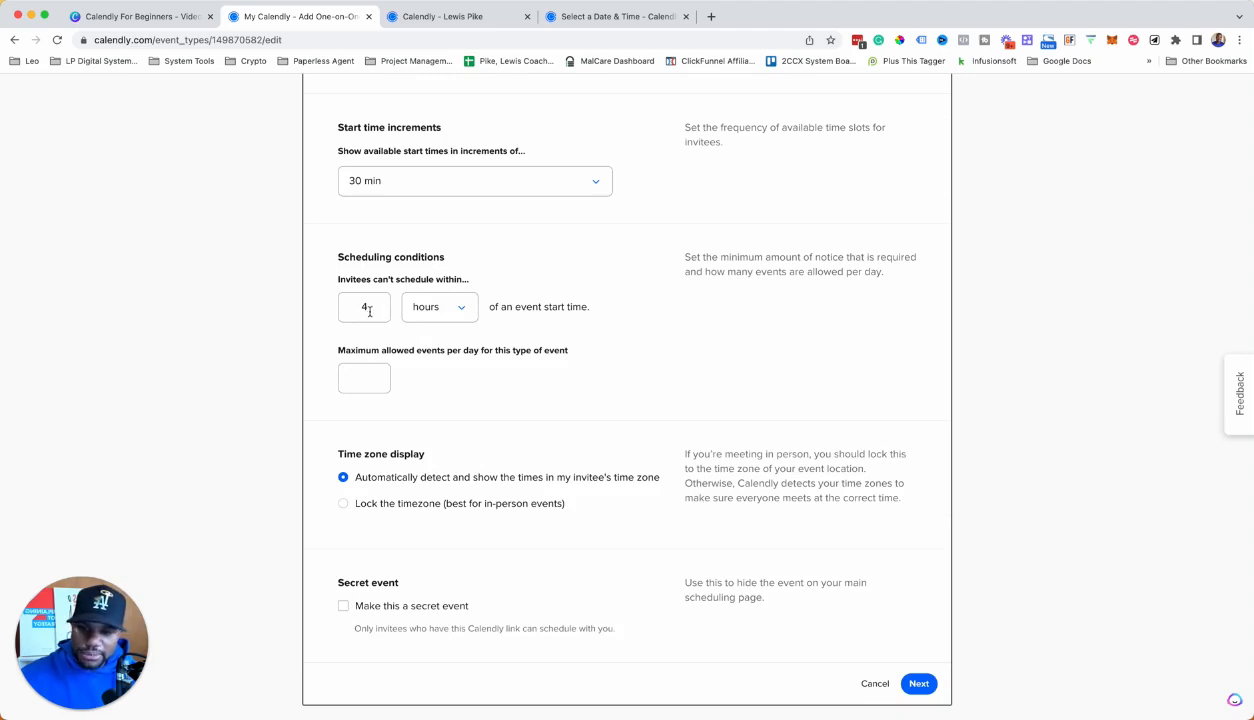
- Check the minimum scheduling notice and the maximum events per day, and save the event's booking settings
left_click(366, 309)
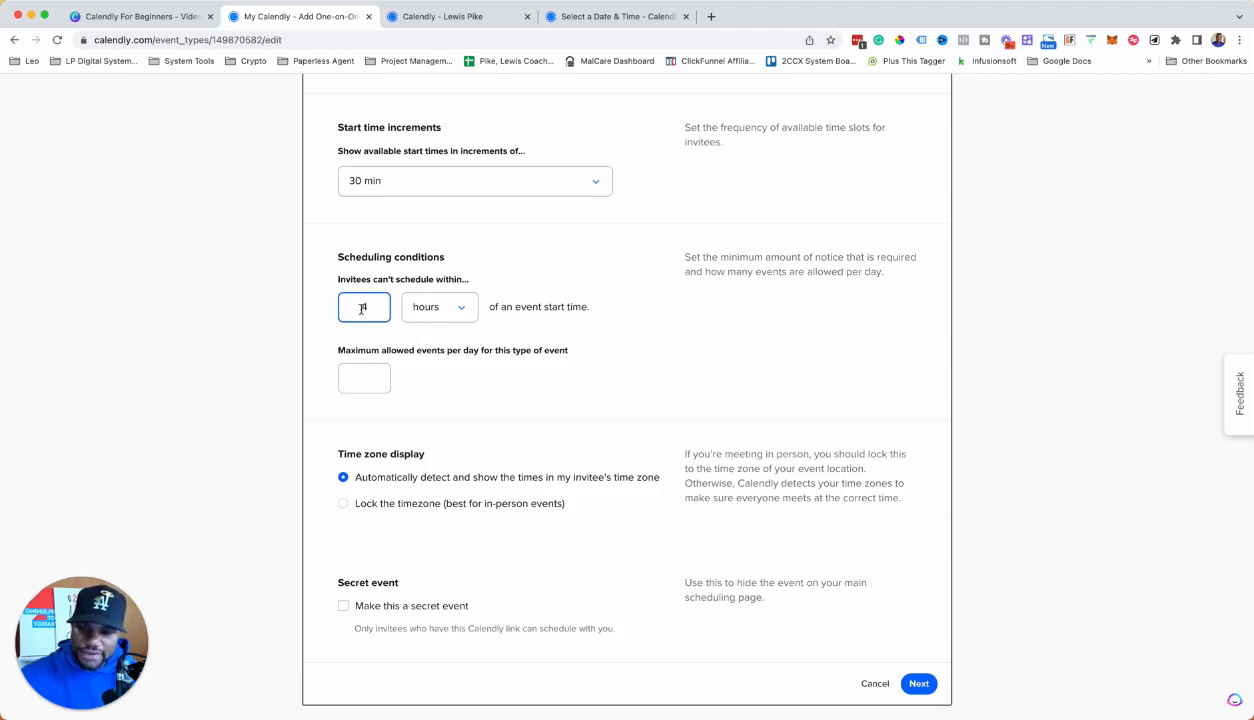
scroll(436, 323, "down", 1)
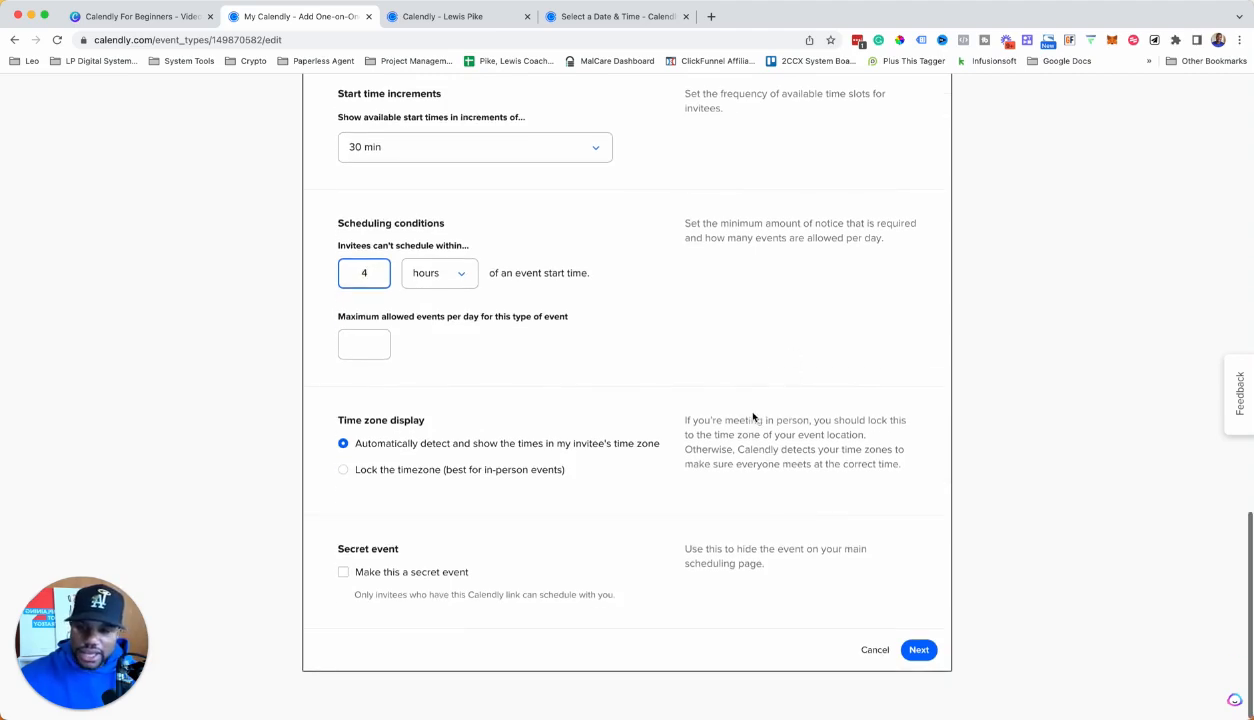
left_click(372, 352)
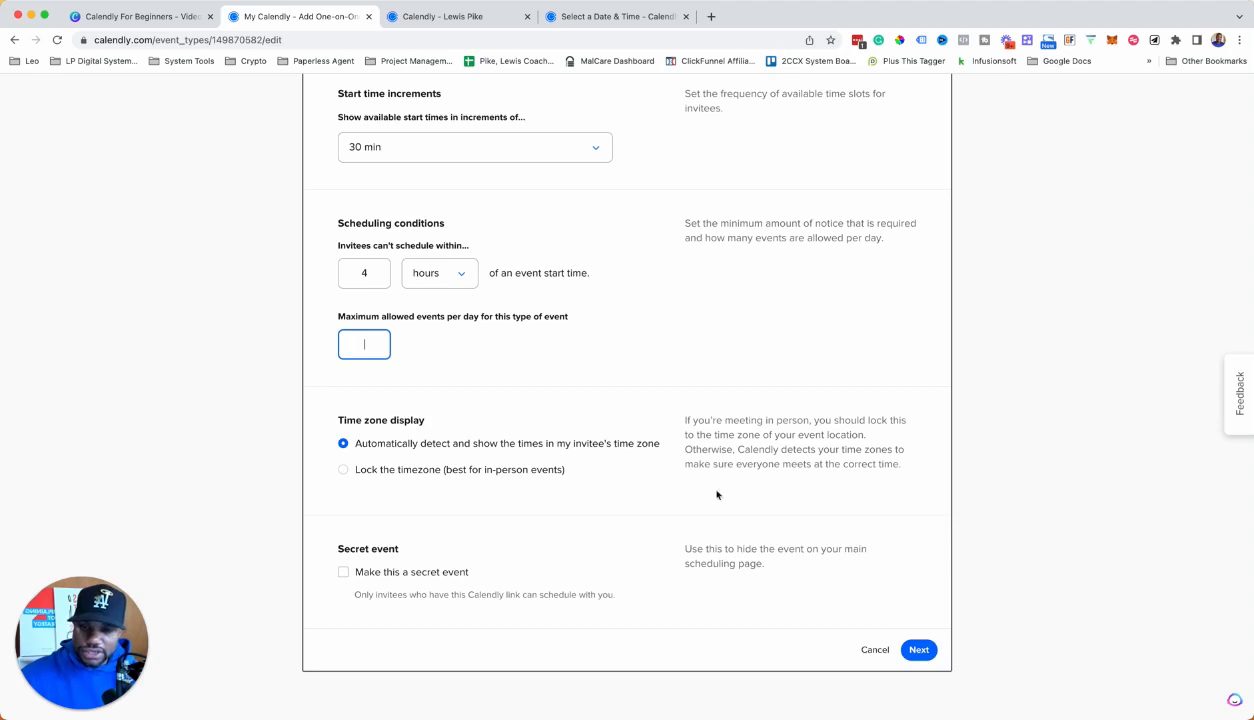
left_click(905, 646)
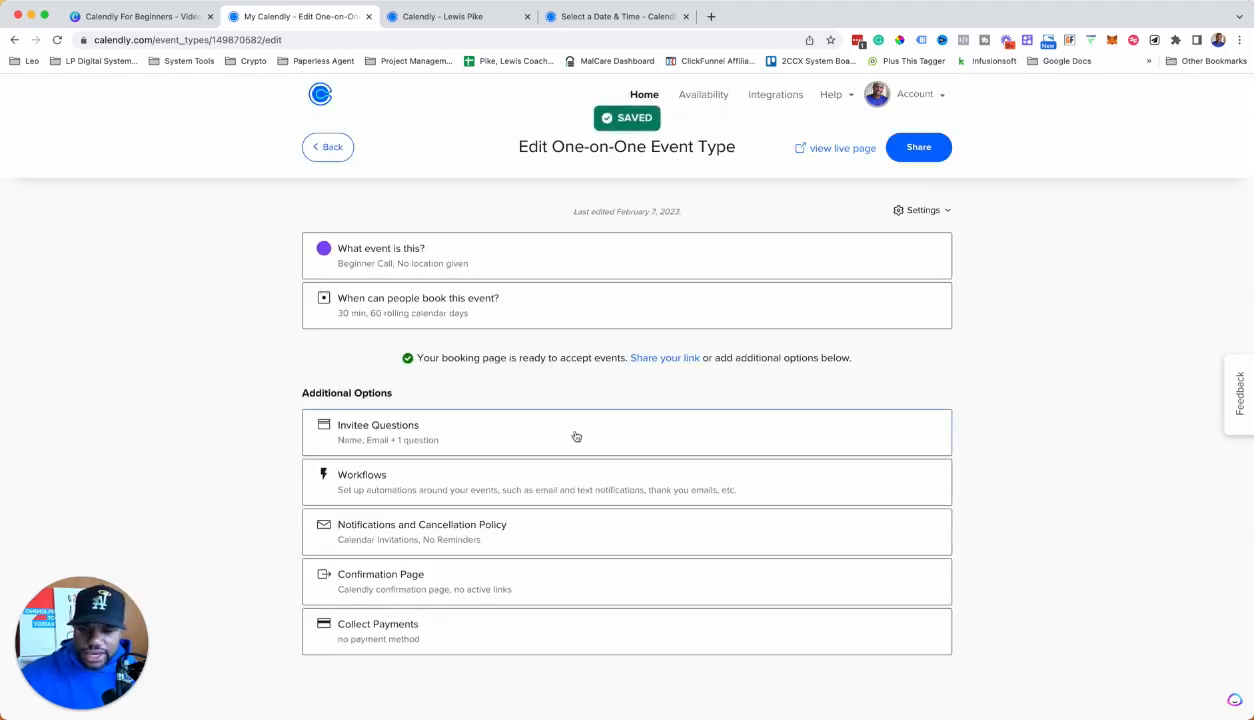
- Review the event's Invitee Questions form, and open the Workflows section to see its options
left_click(574, 437)
scroll(717, 442, "down", 1)
scroll(775, 437, "down", 4)
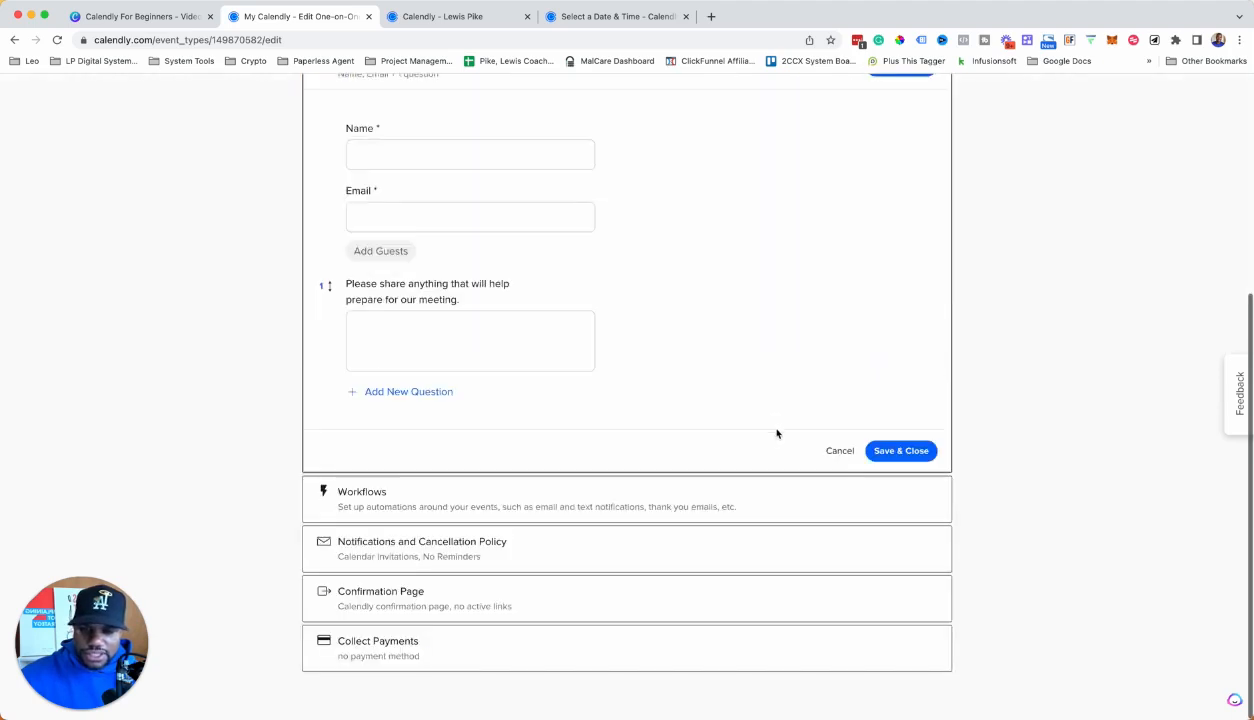
scroll(772, 415, "up", 3)
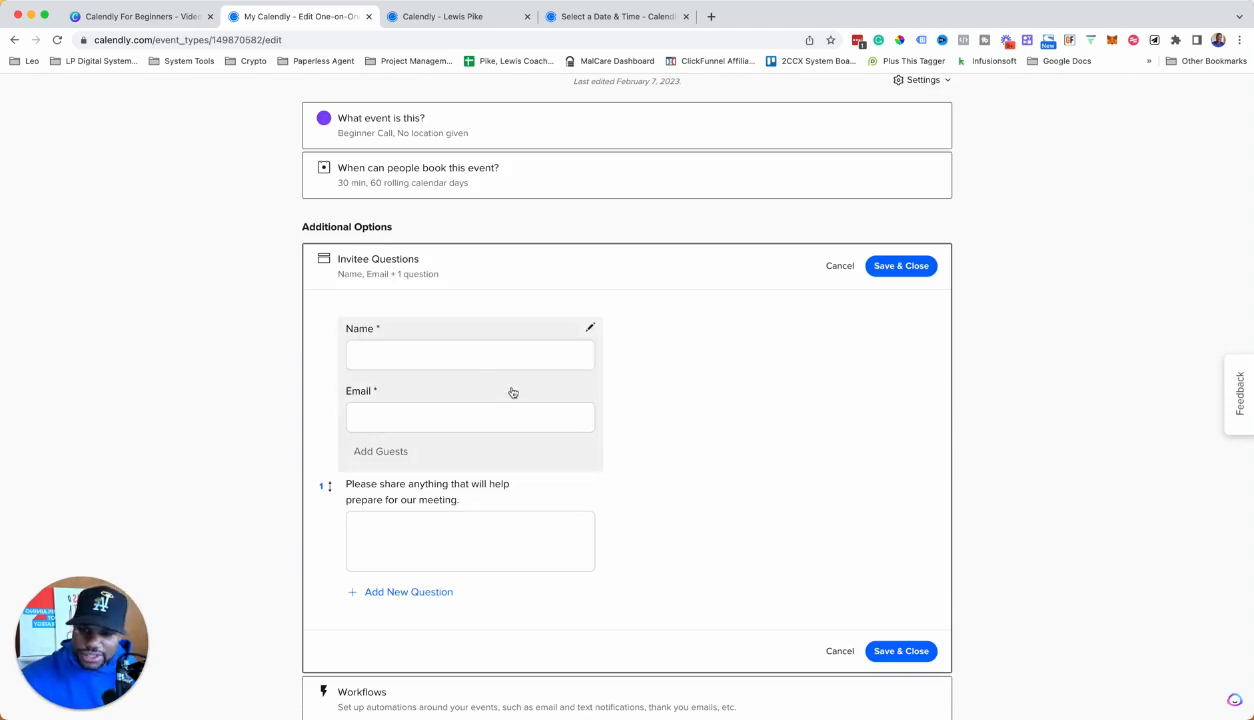
scroll(686, 496, "down", 3)
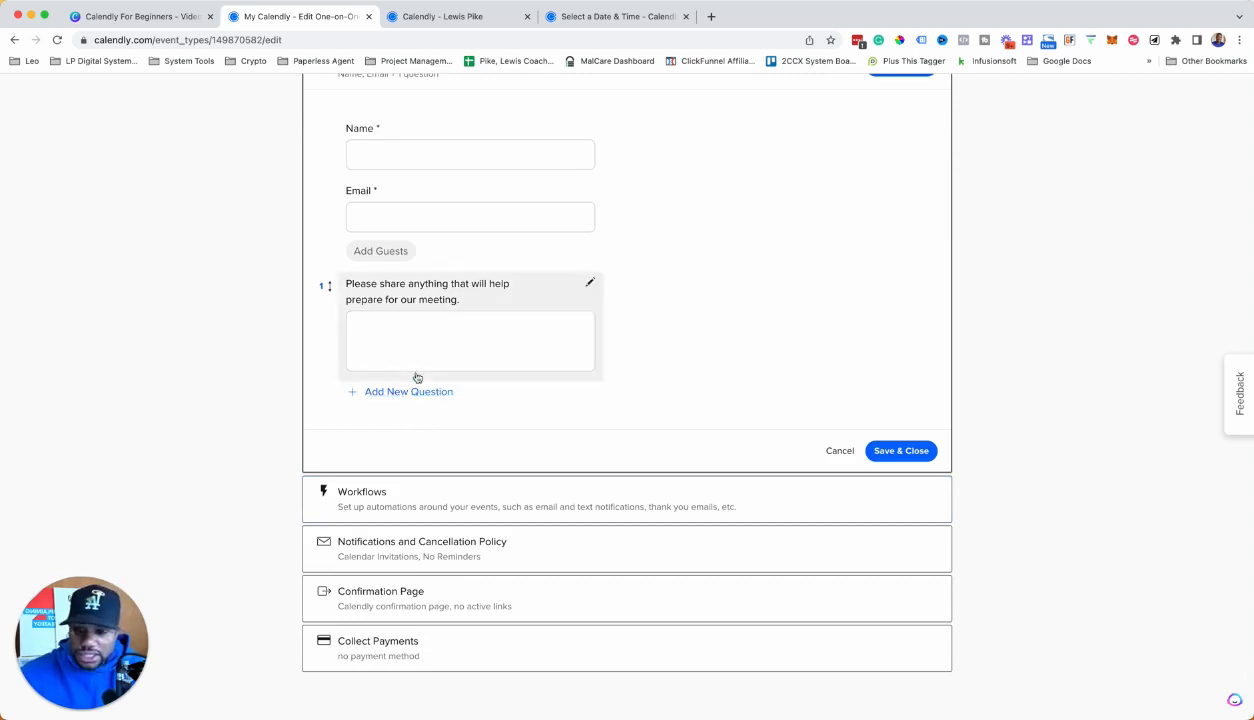
left_click(470, 495)
scroll(585, 355, "down", 2)
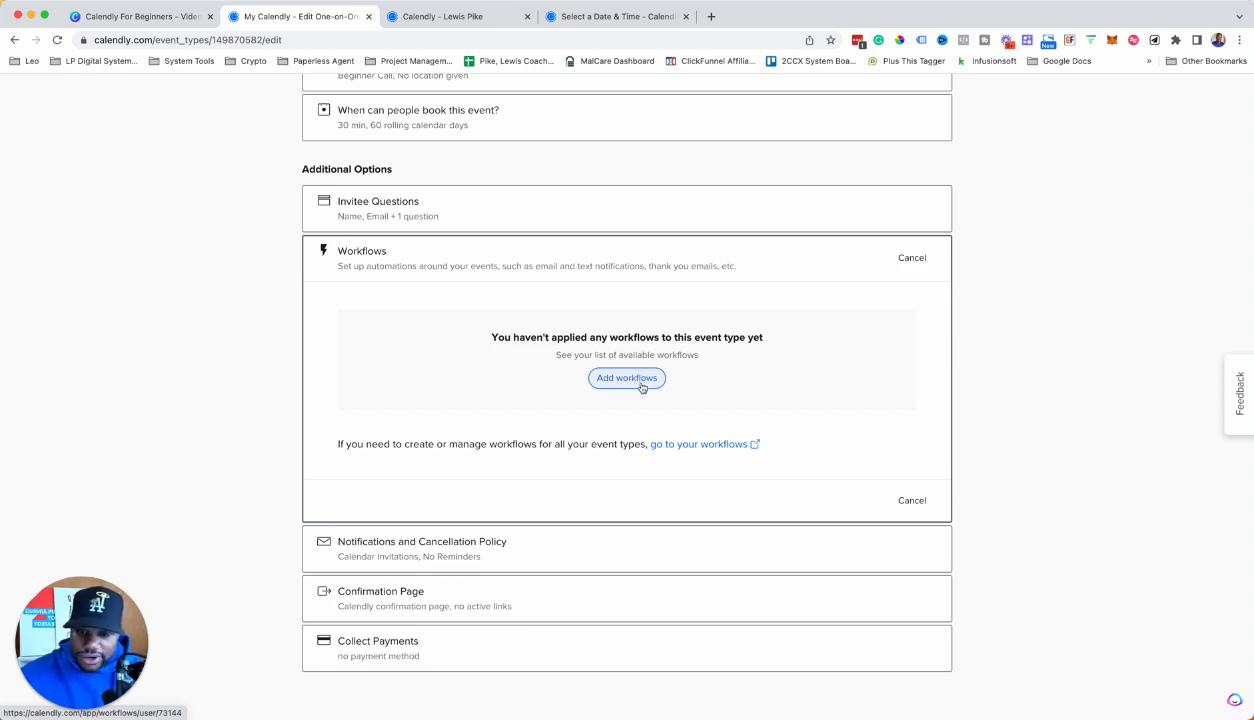
- Open Notifications and Cancellation Policy and review the calendar invitation, email reminder, follow-up and text reminder options
left_click(516, 542)
scroll(557, 365, "down", 3)
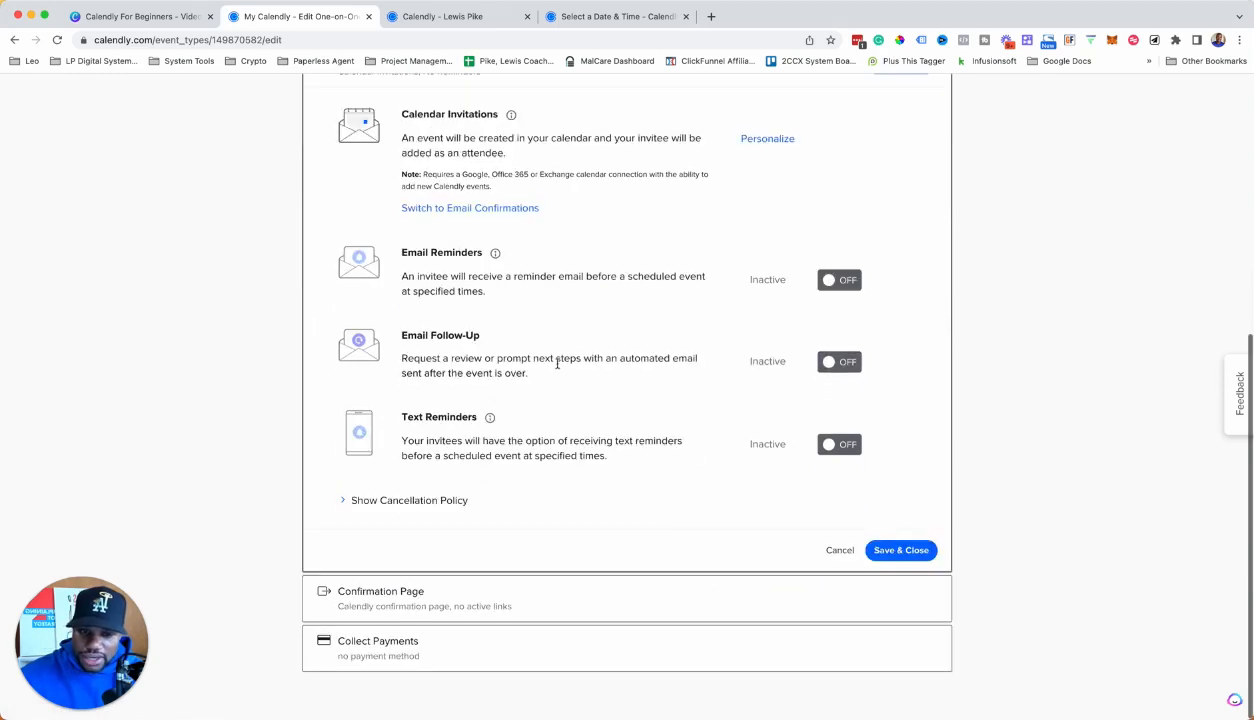
scroll(557, 365, "up", 3)
scroll(560, 364, "down", 2)
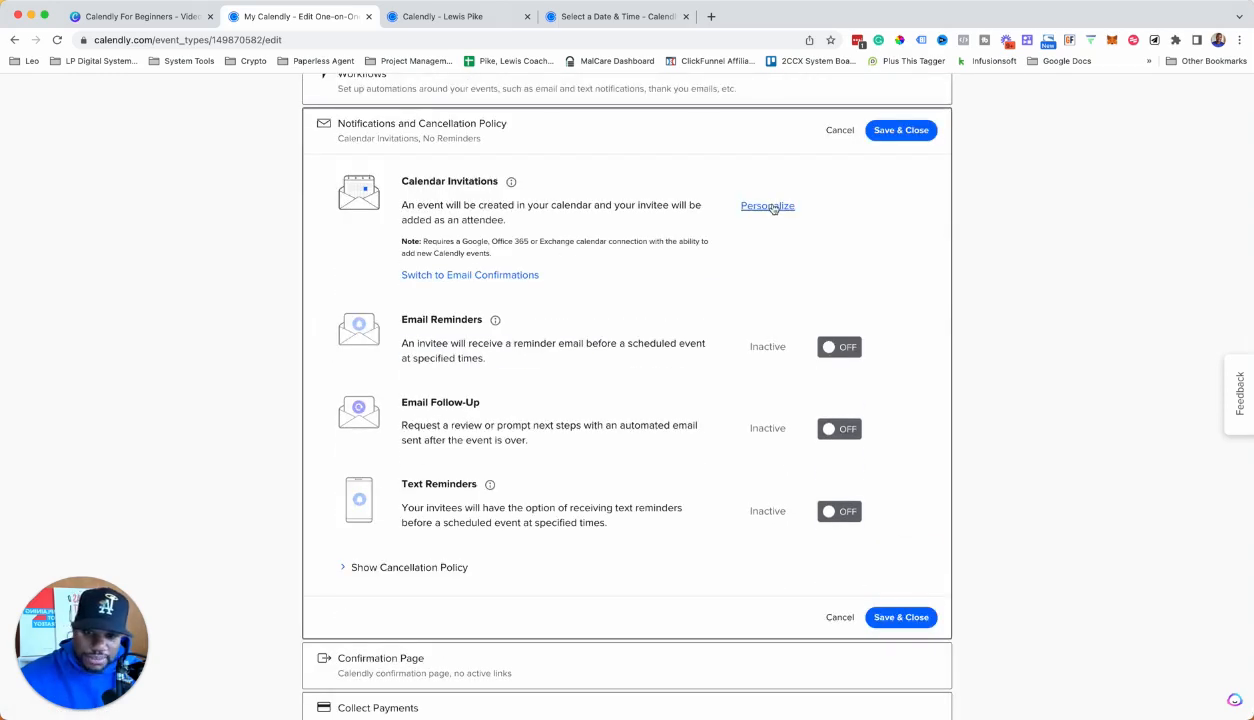
- Open the personalization of the calendar invitations and review the title and body templates with their variables
left_click(768, 206)
scroll(492, 360, "down", 1)
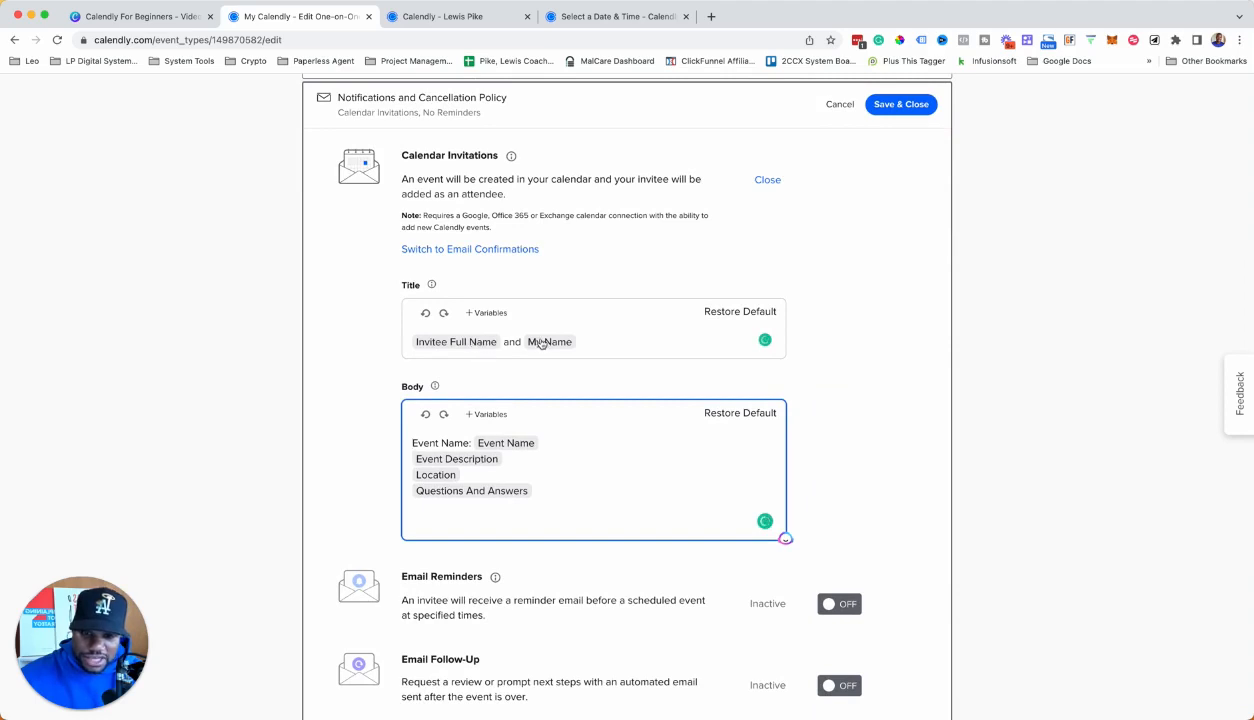
scroll(460, 450, "down", 1)
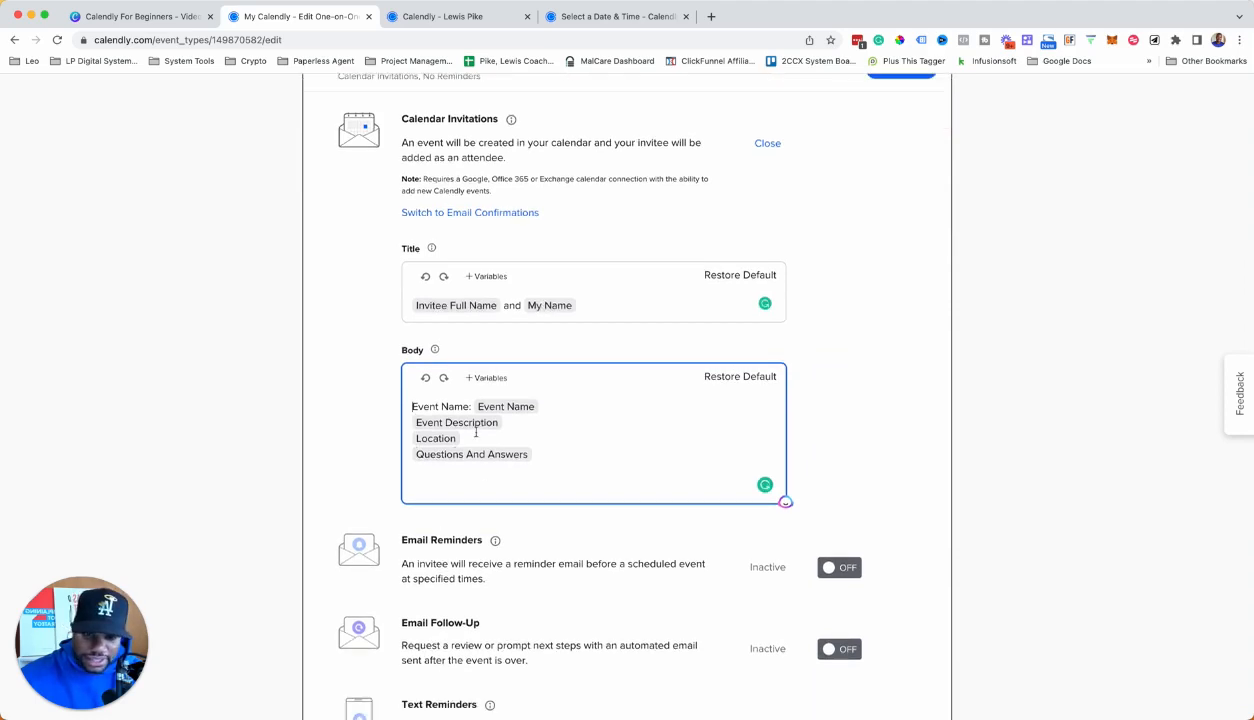
scroll(469, 454, "down", 3)
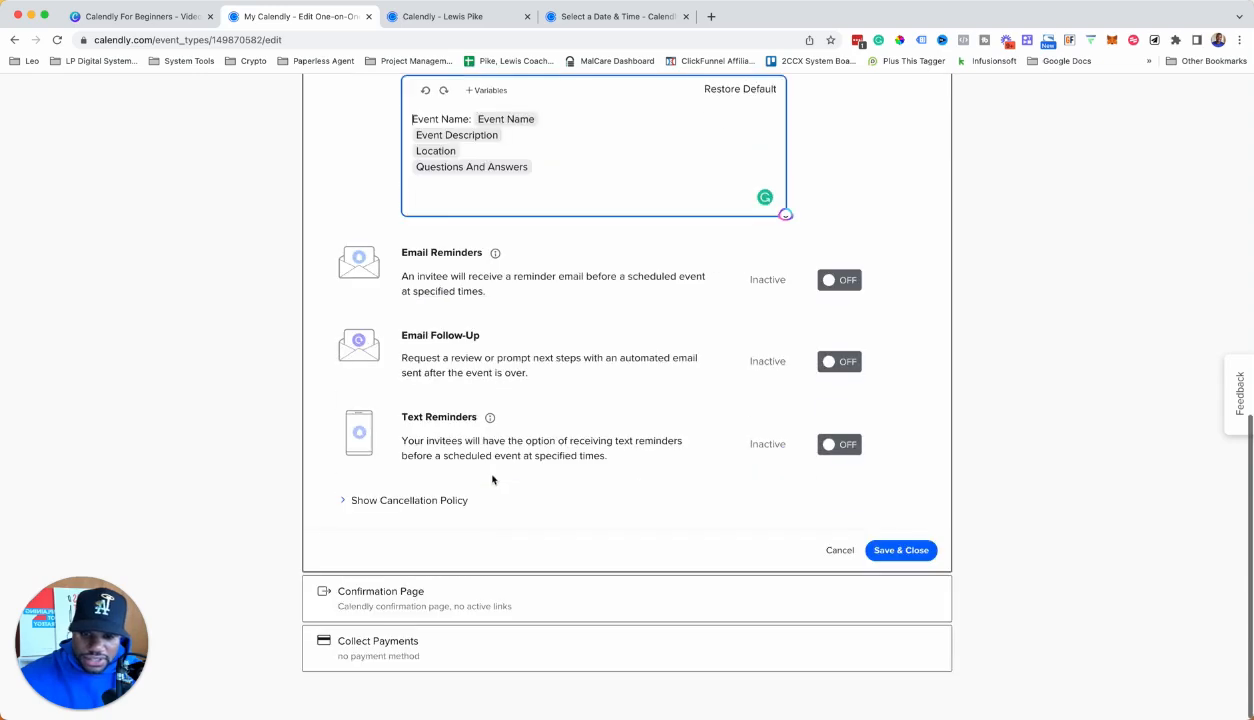
scroll(424, 343, "up", 1)
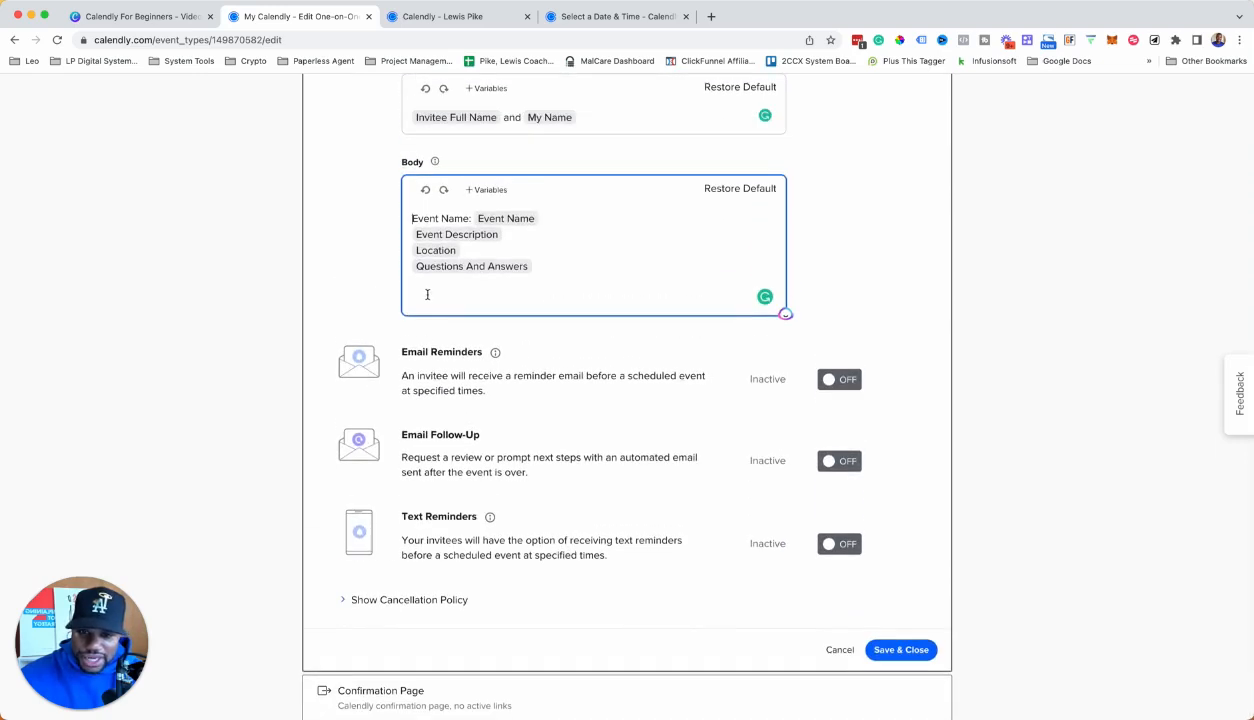
- Browse the variables that can be inserted in the calendar invitation body
left_click(487, 189)
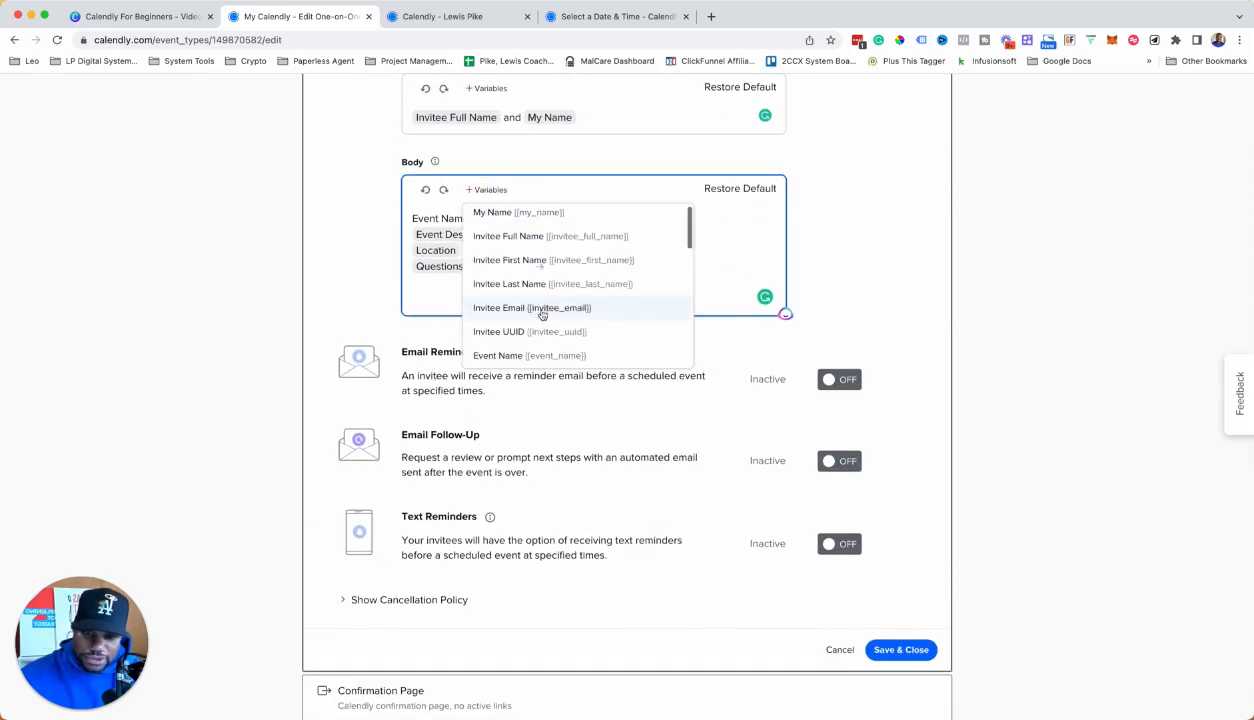
scroll(545, 310, "down", 5)
scroll(566, 326, "down", 4)
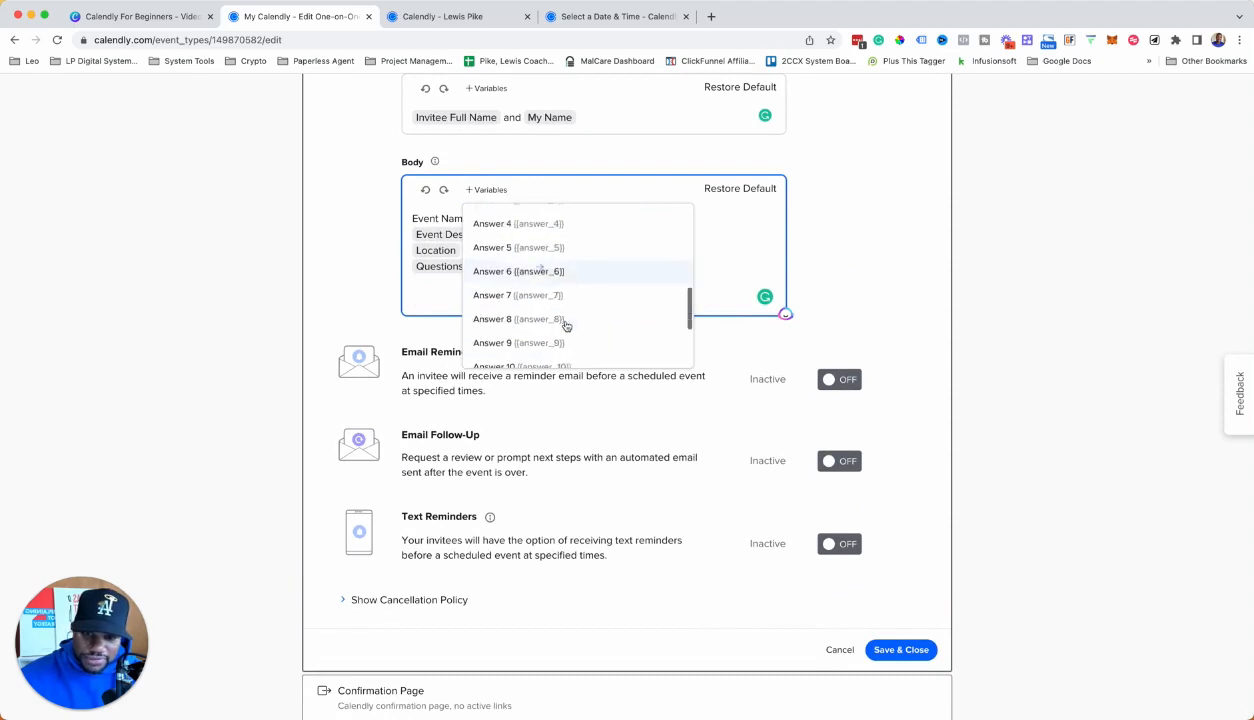
scroll(566, 326, "up", 8)
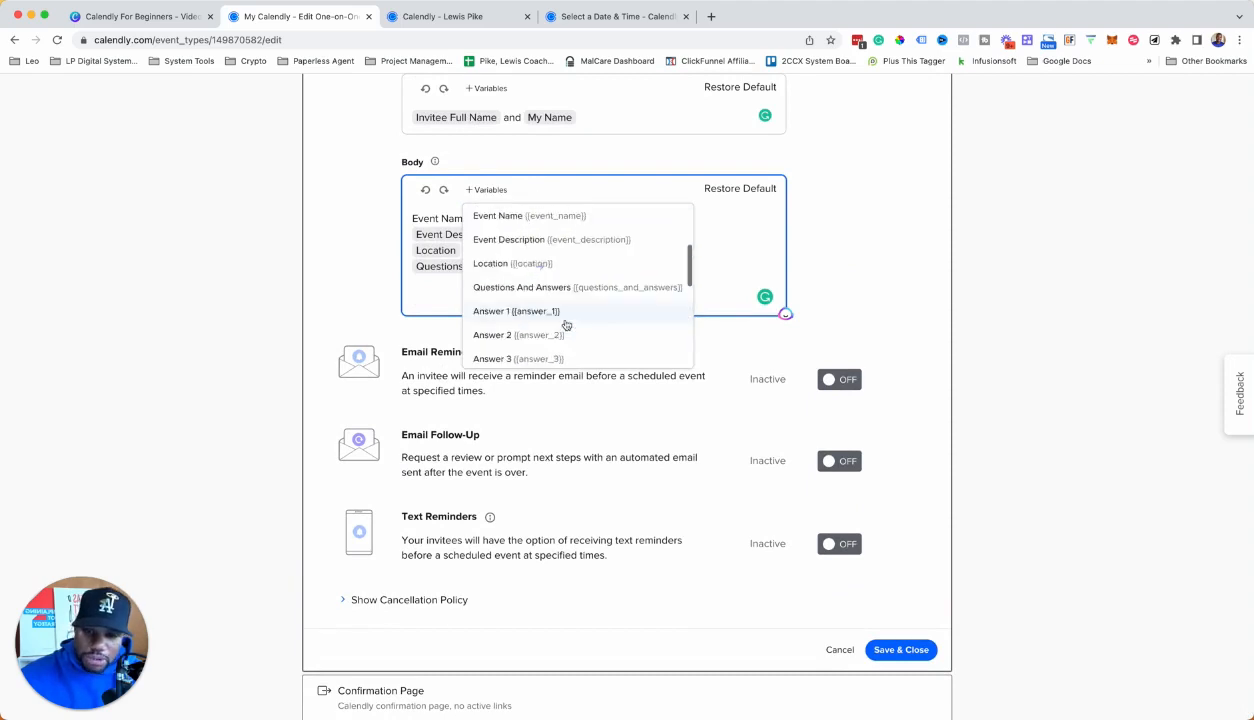
left_click(418, 294)
scroll(418, 294, "down", 1)
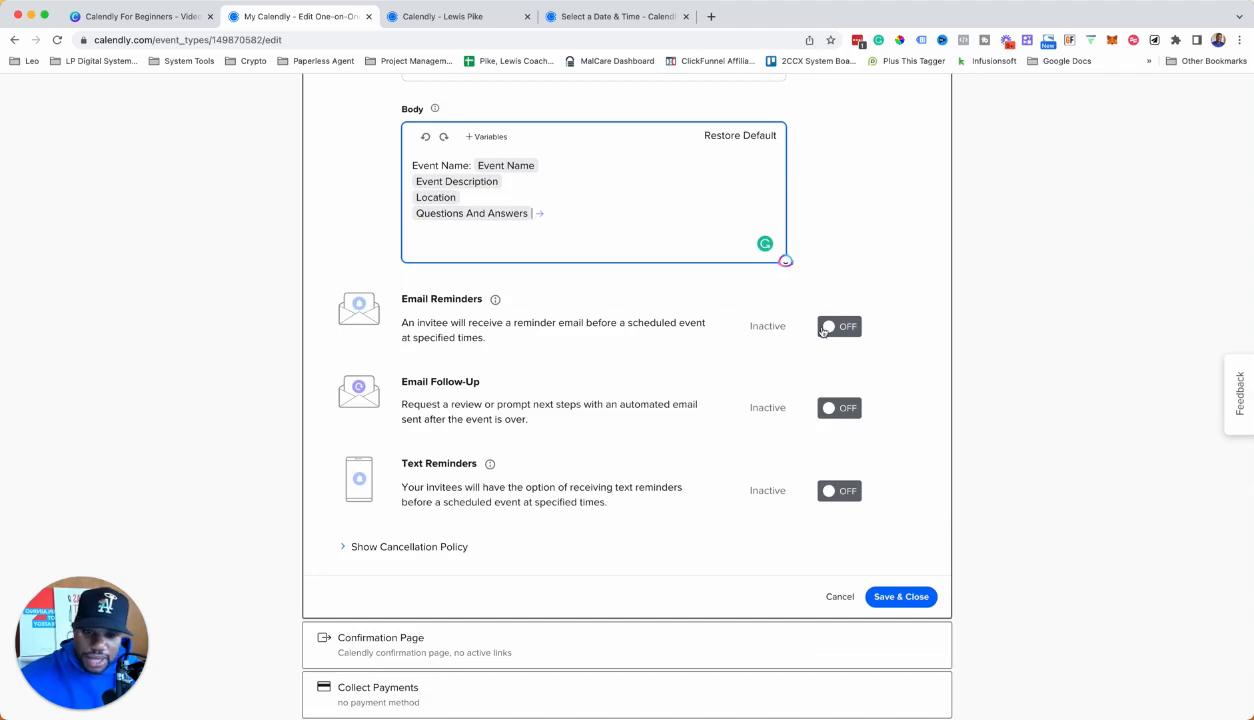
- Turn on Email Reminders and Text Reminders for the event
left_click(825, 331)
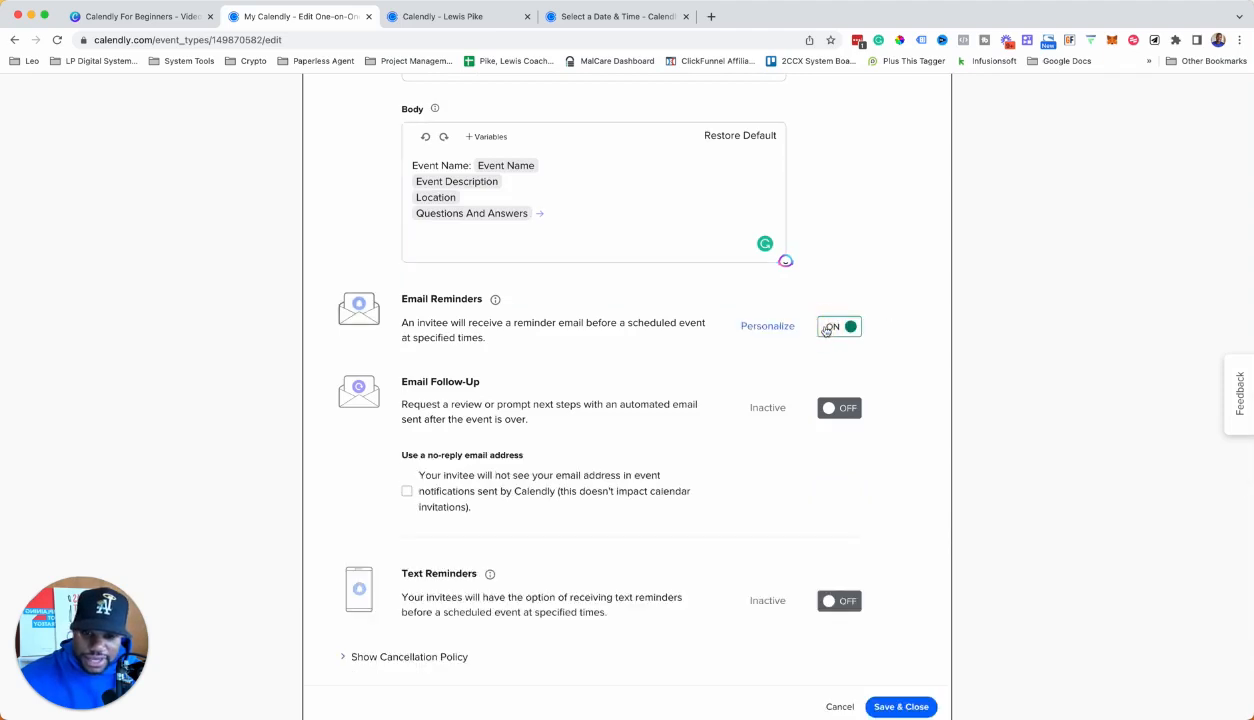
scroll(484, 373, "down", 2)
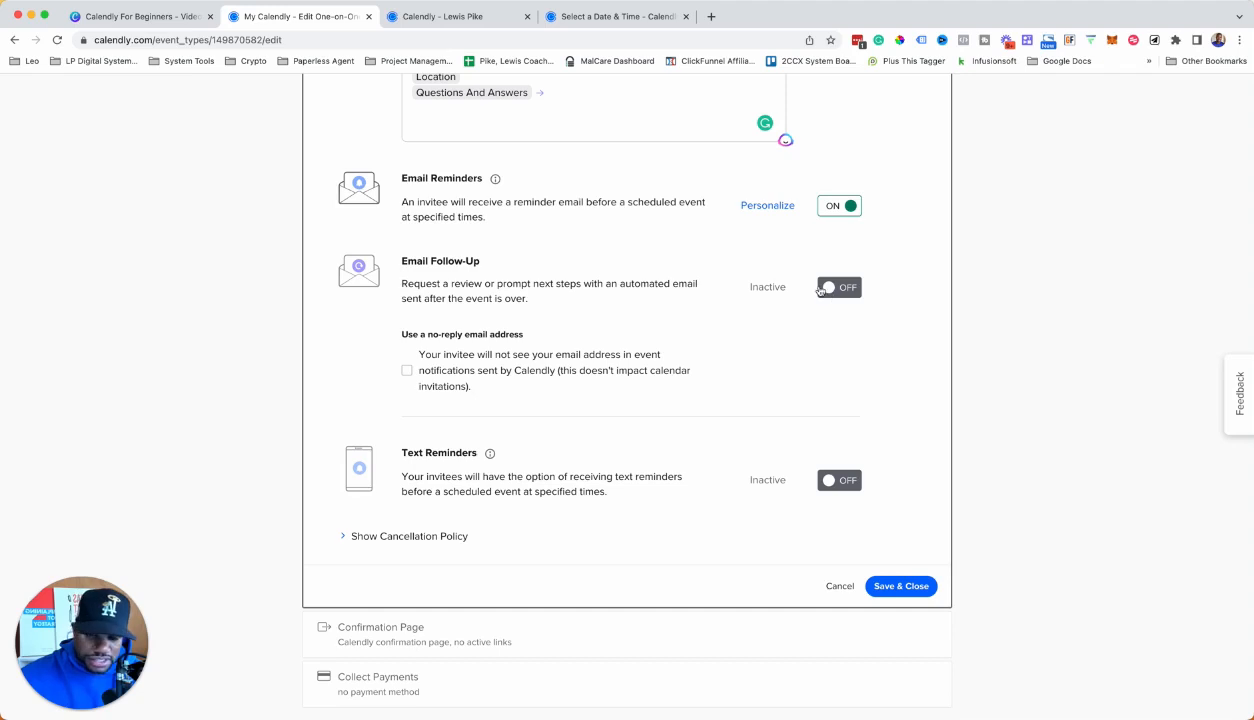
scroll(648, 315, "down", 1)
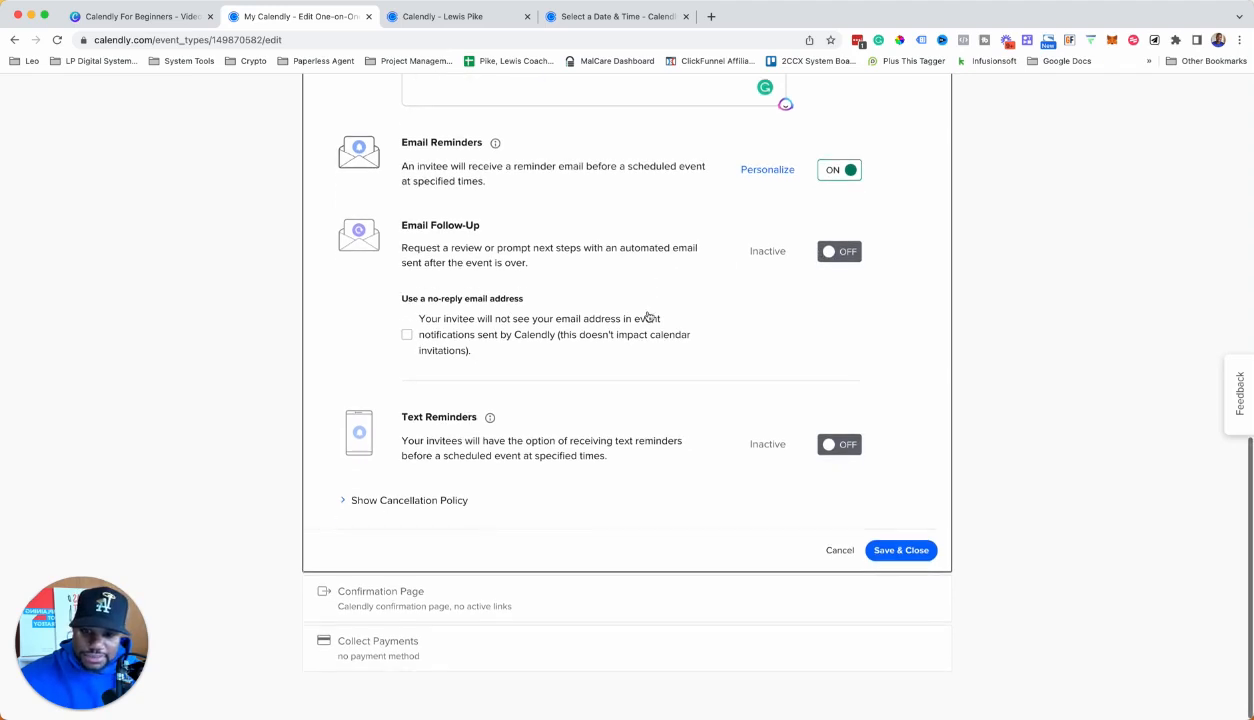
left_click(830, 445)
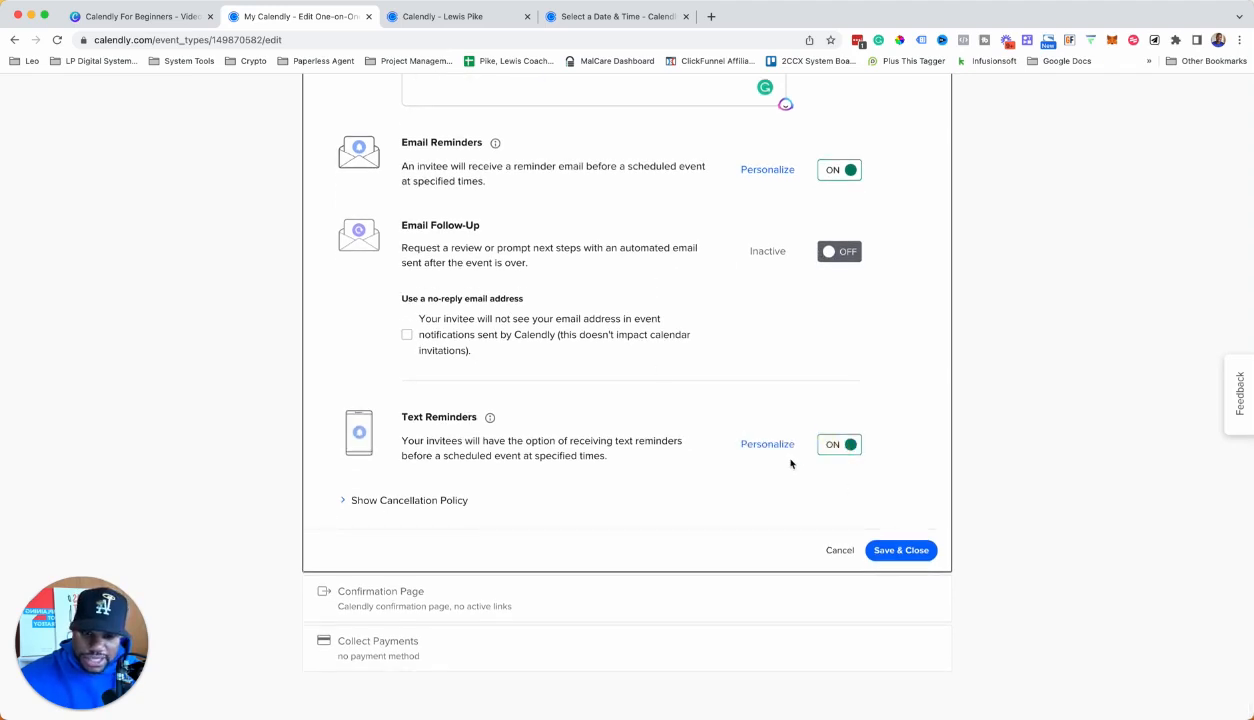
- Open the personalization of the email reminders and review the subject, body and timing settings
left_click(767, 170)
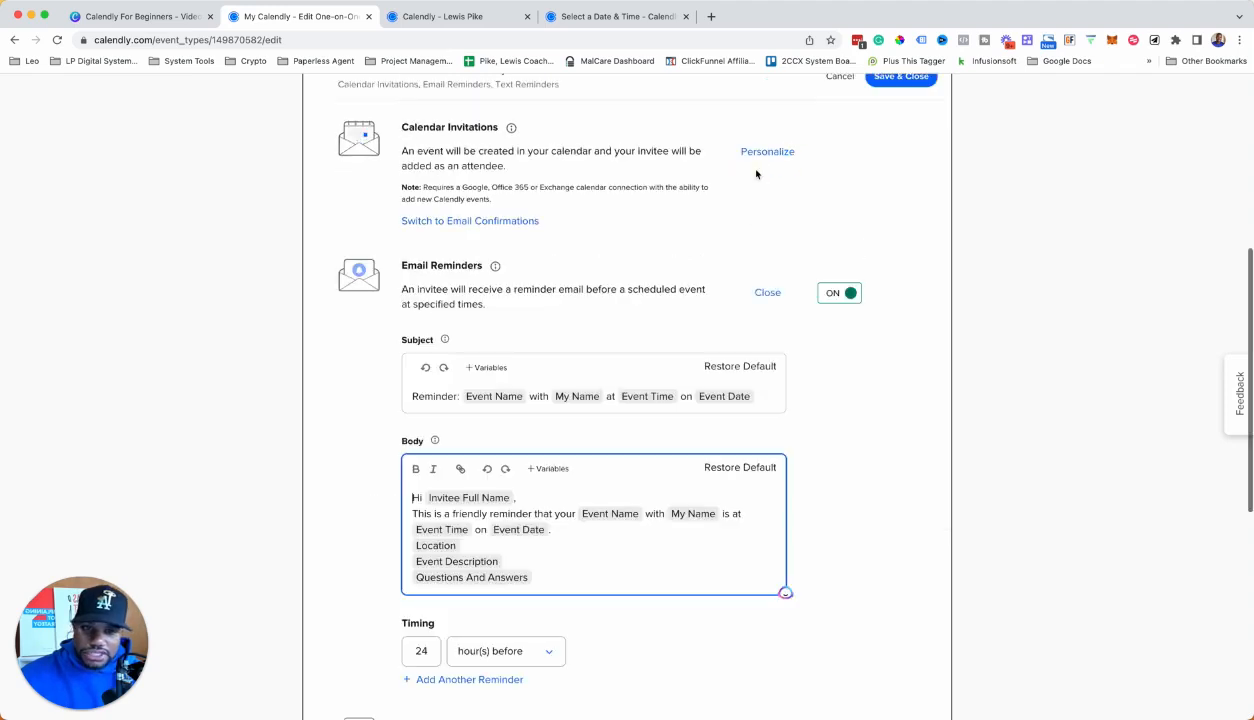
scroll(660, 240, "down", 2)
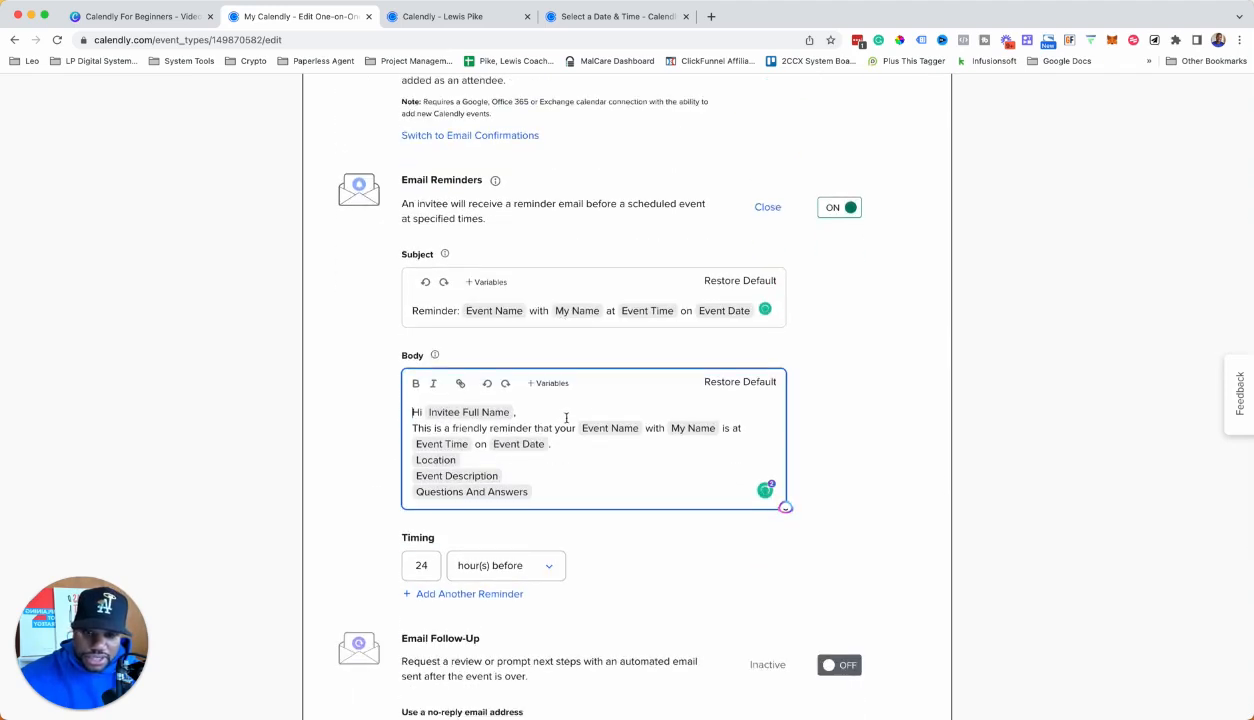
scroll(605, 432, "down", 1)
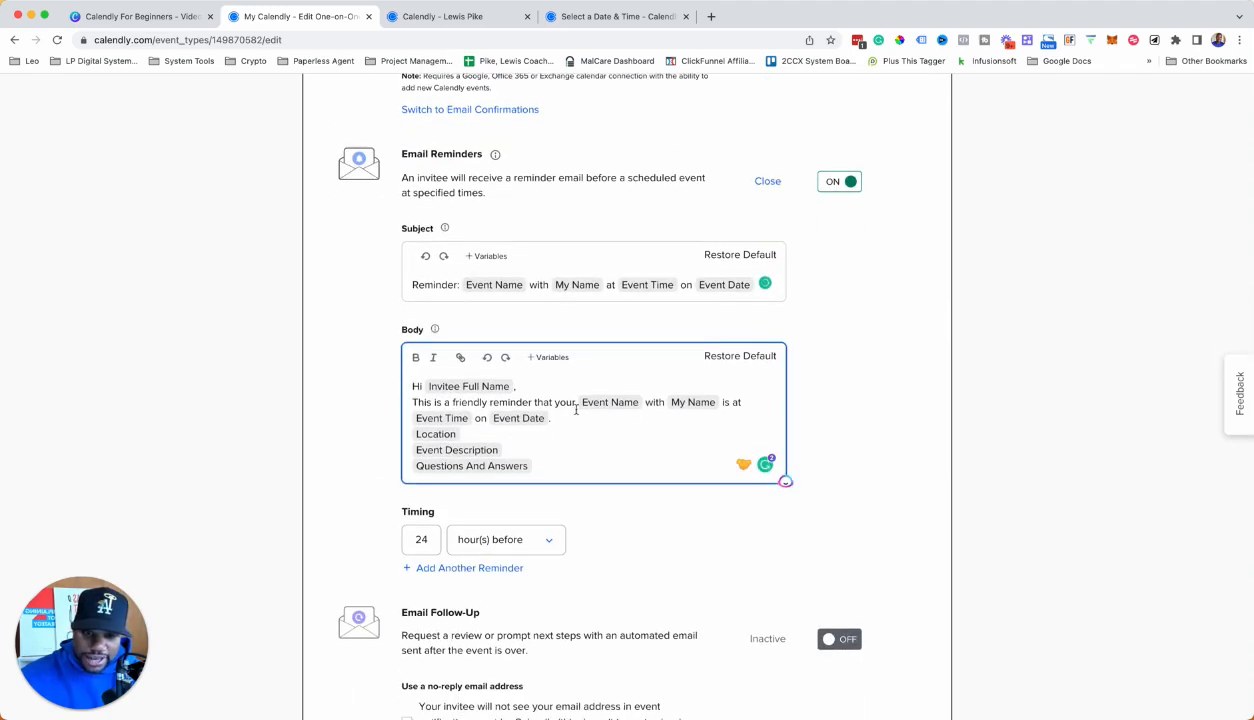
left_click(543, 440)
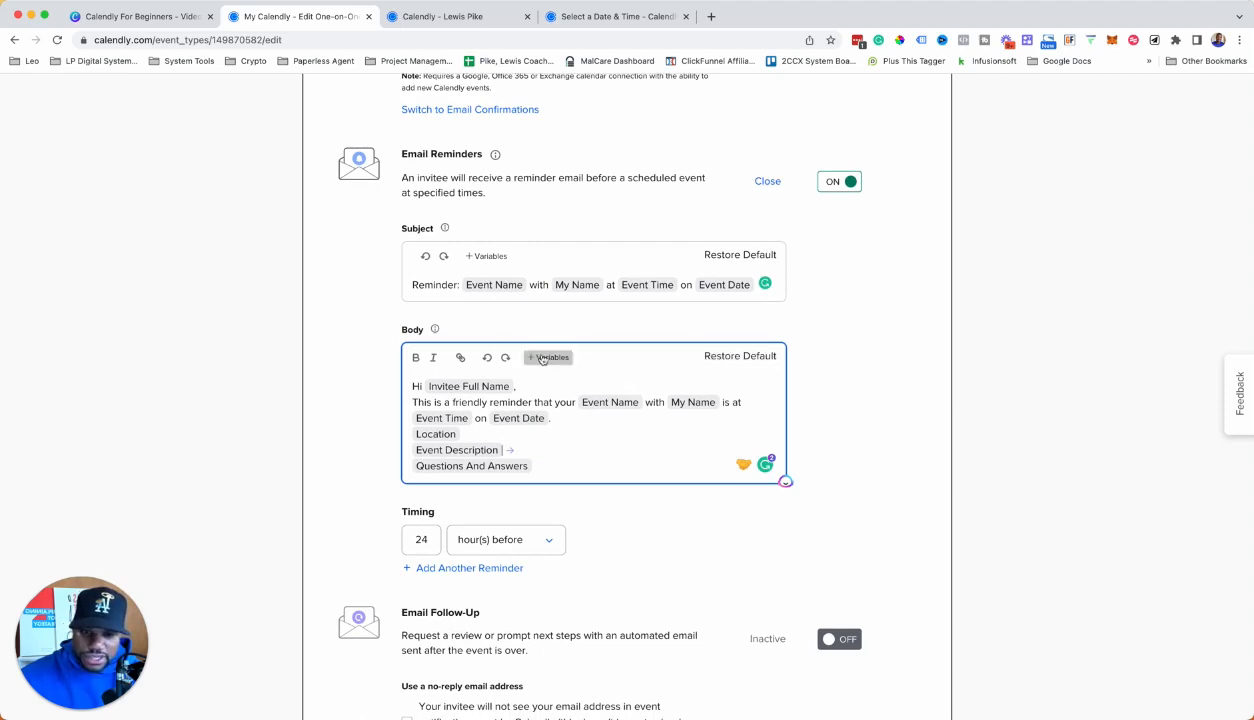
- Open the personalization of the text reminders and review the message template and its available variables
scroll(661, 498, "down", 5)
left_click(767, 529)
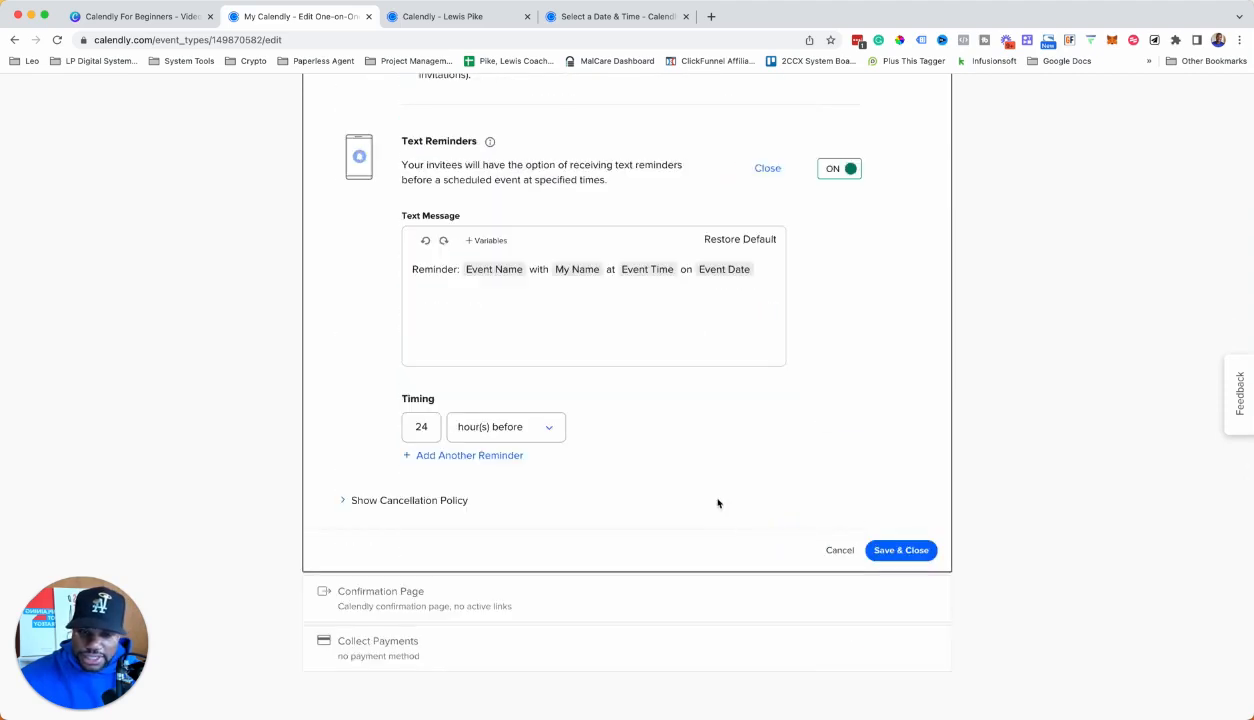
left_click(620, 304)
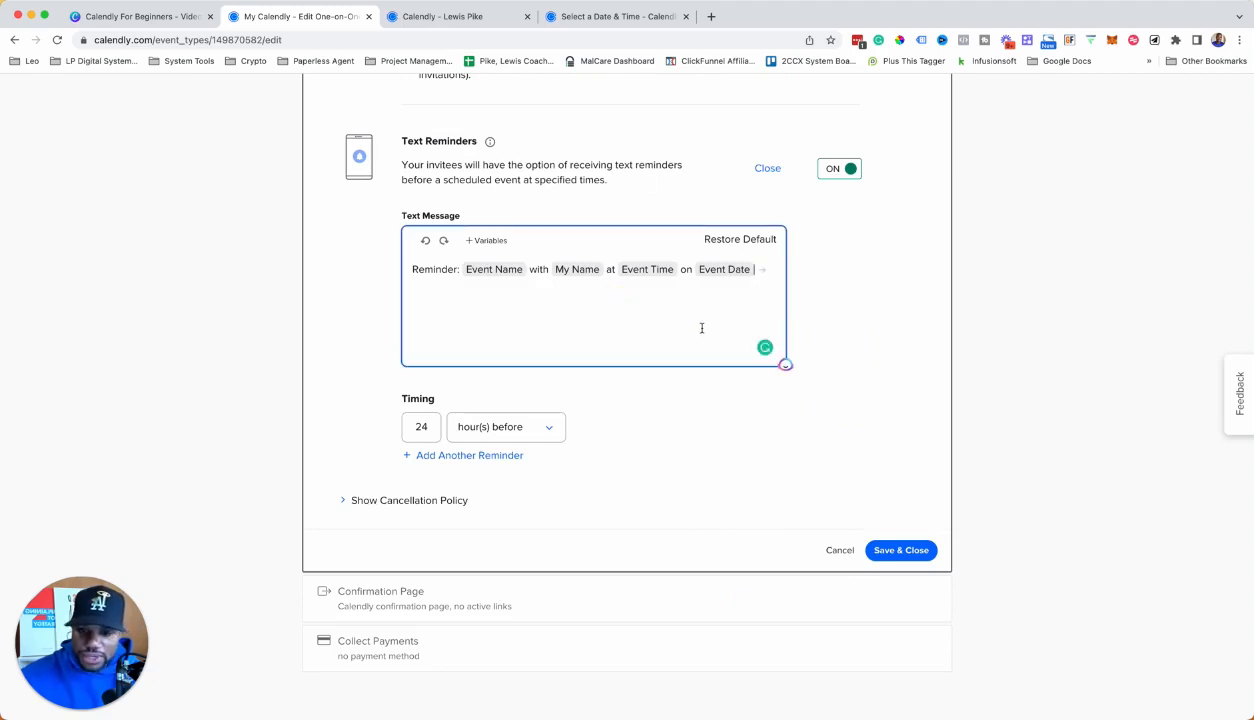
left_click(410, 294)
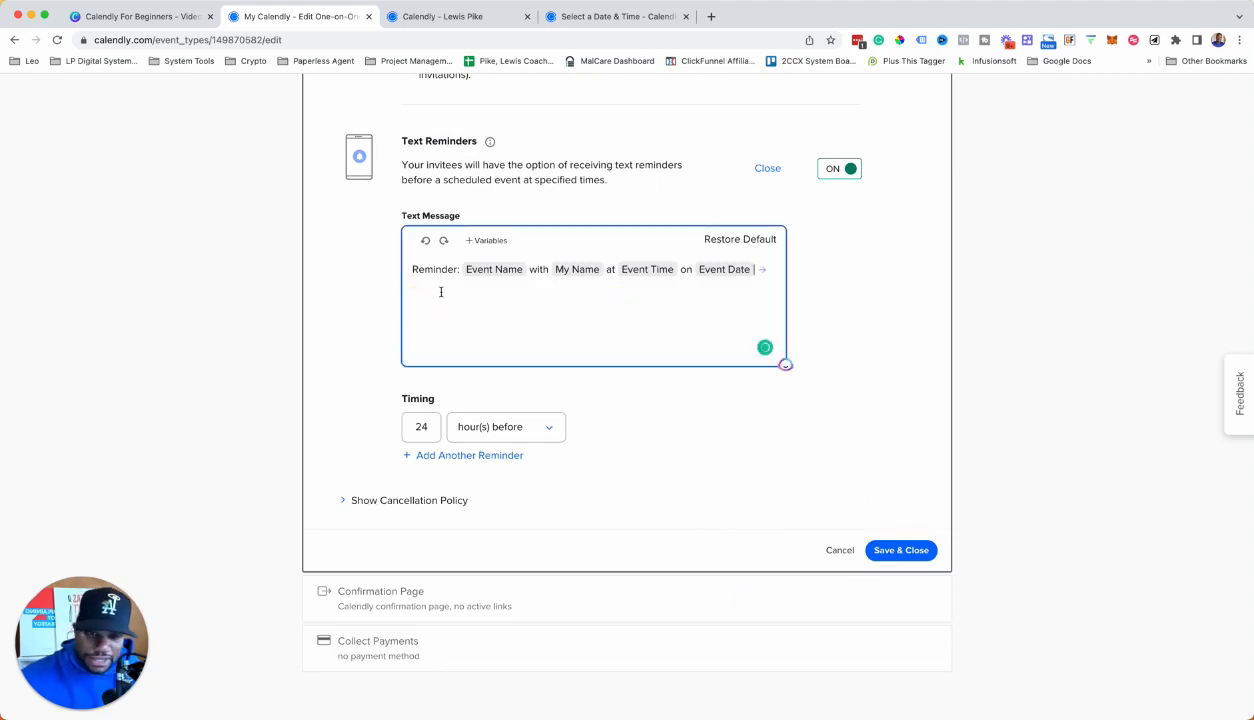
left_click(487, 241)
scroll(553, 337, "down", 3)
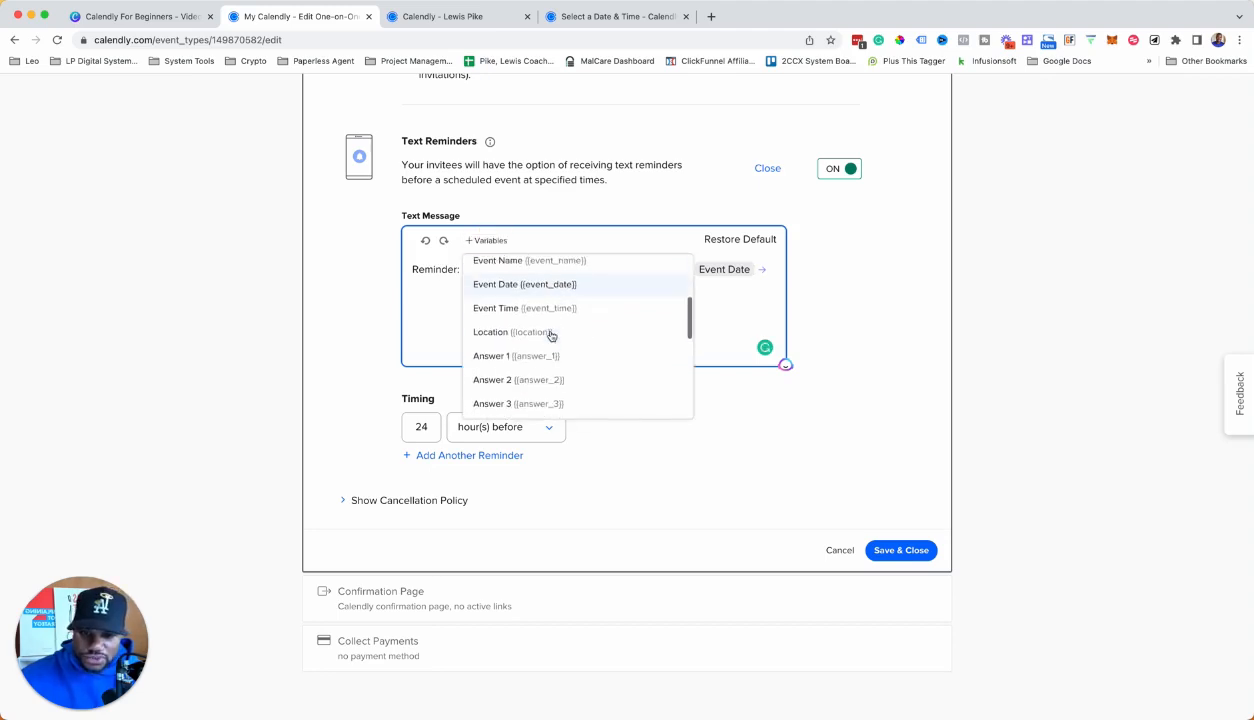
scroll(553, 337, "down", 3)
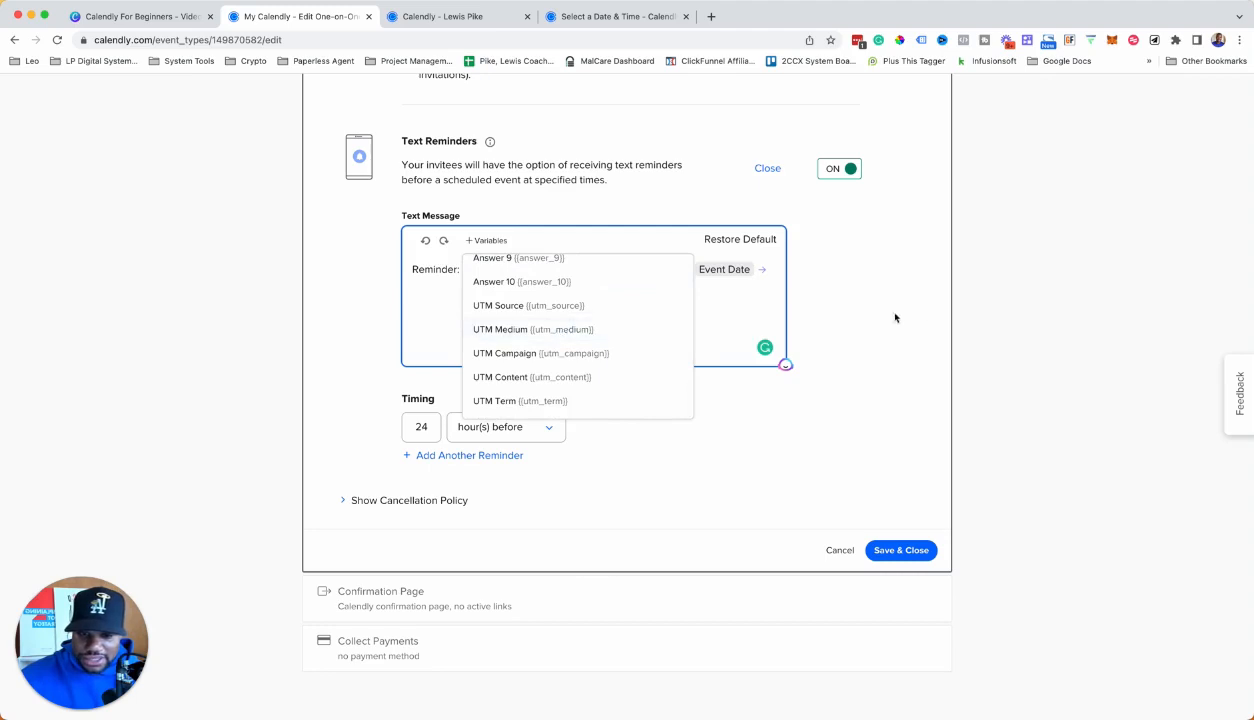
left_click(926, 308)
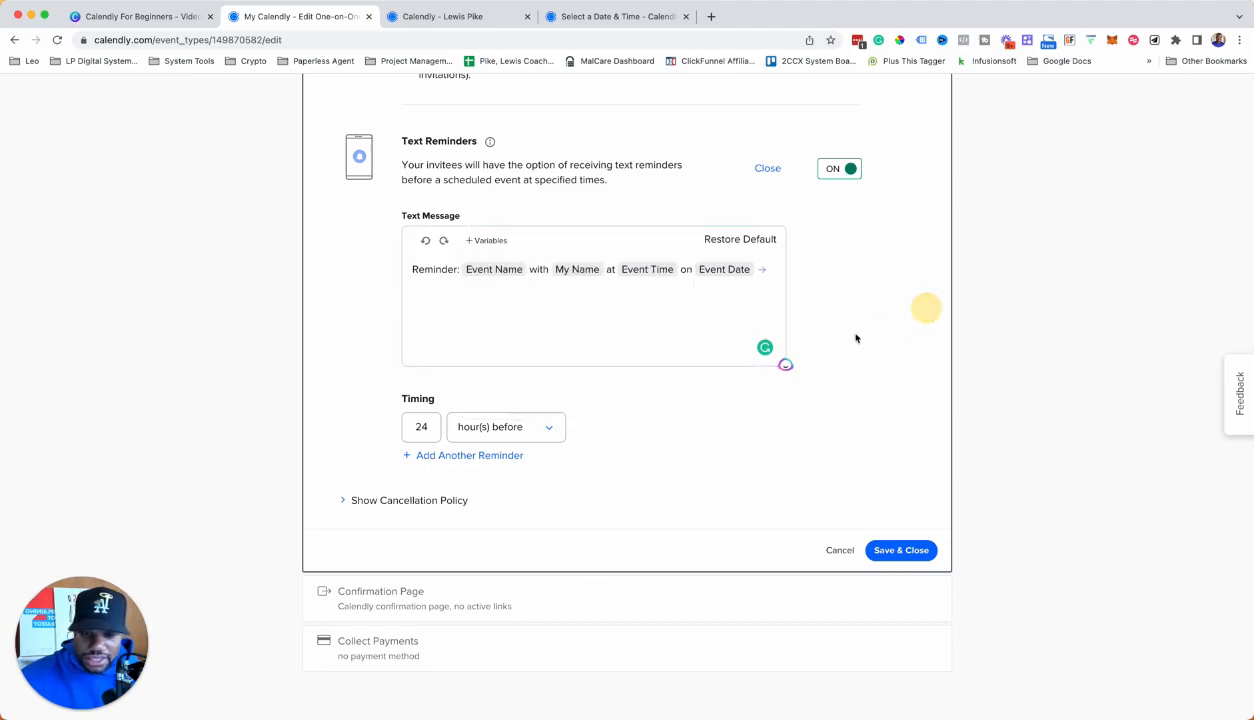
- Expand the Cancellation Policy to review its options, and close the notification settings, discarding the unsaved changes
left_click(839, 551)
left_click(574, 255)
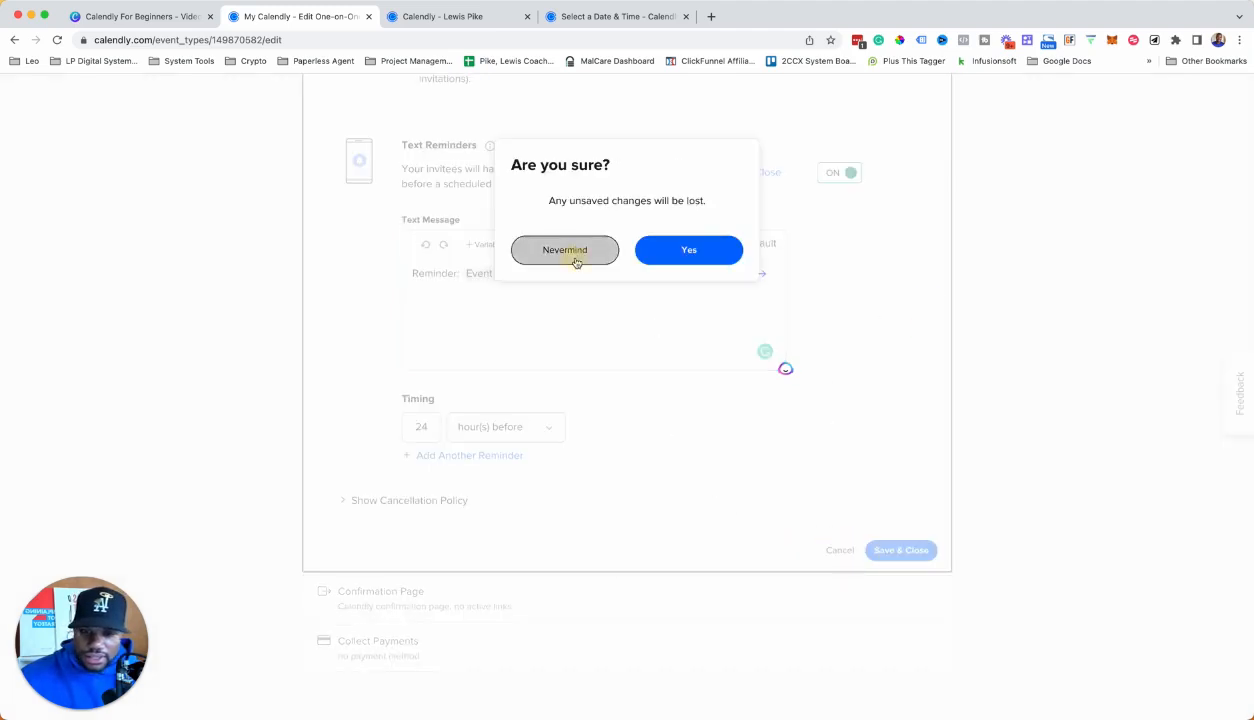
left_click(395, 500)
scroll(540, 523, "down", 2)
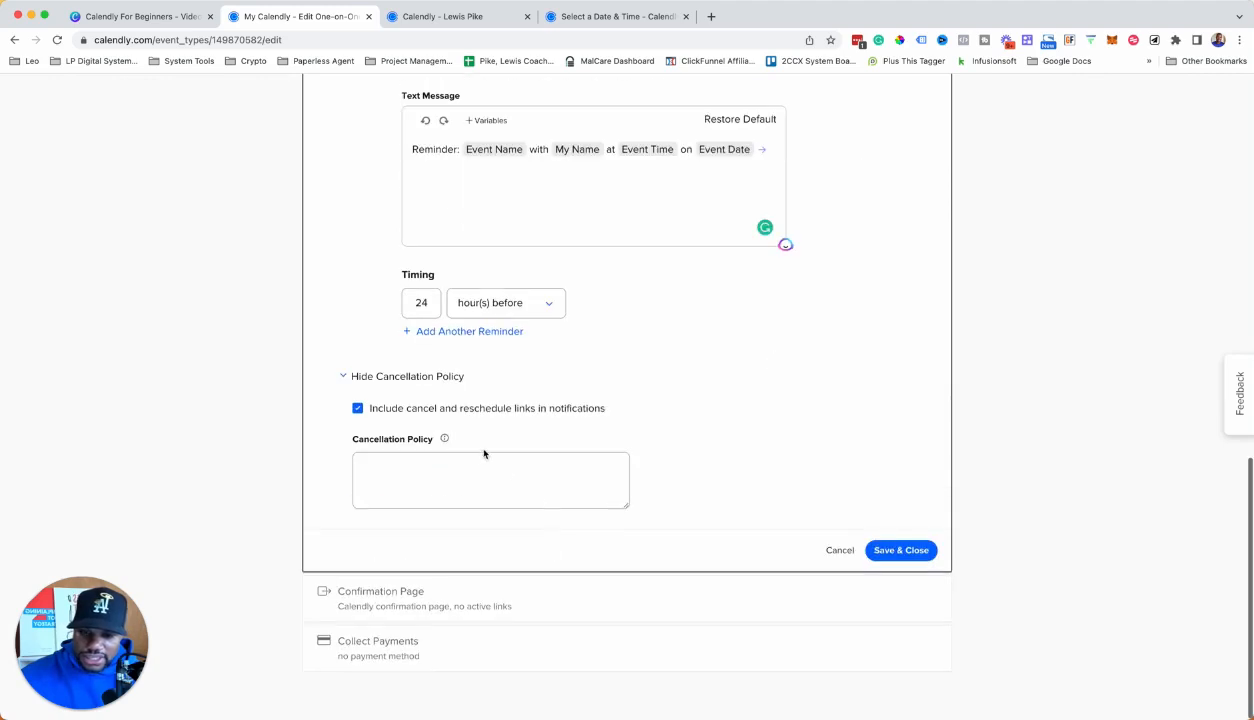
left_click(460, 466)
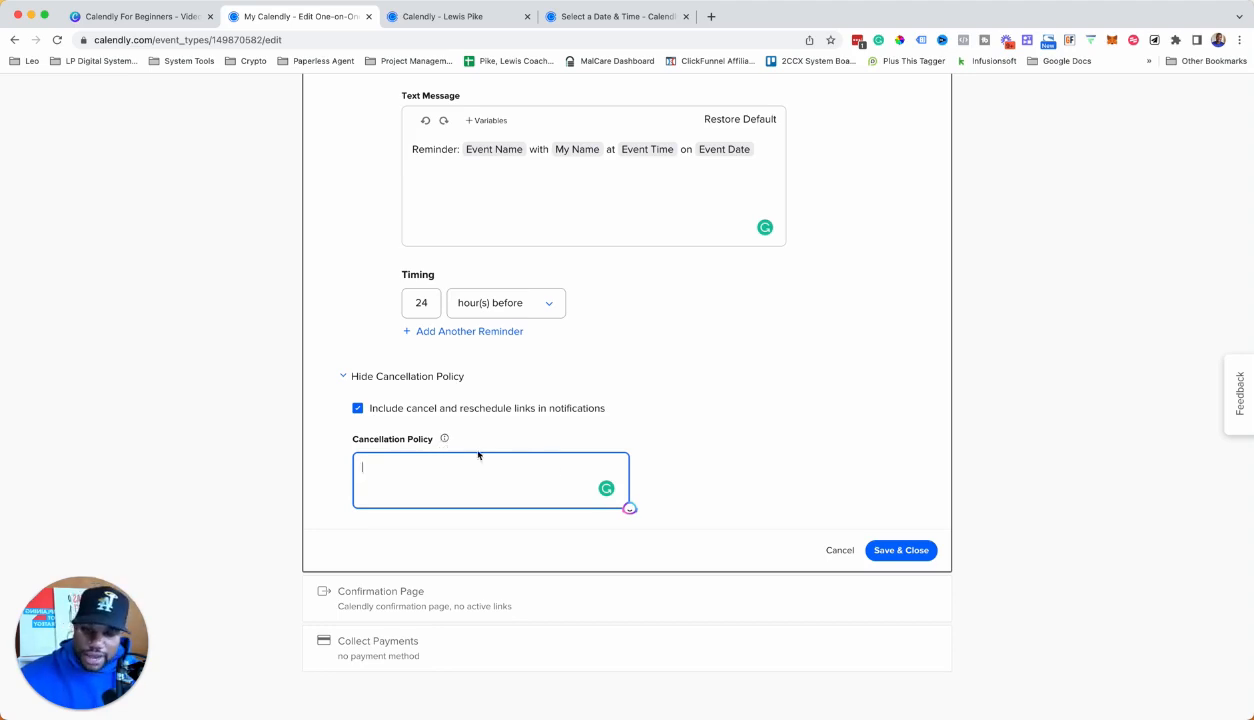
left_click(838, 551)
left_click(615, 453)
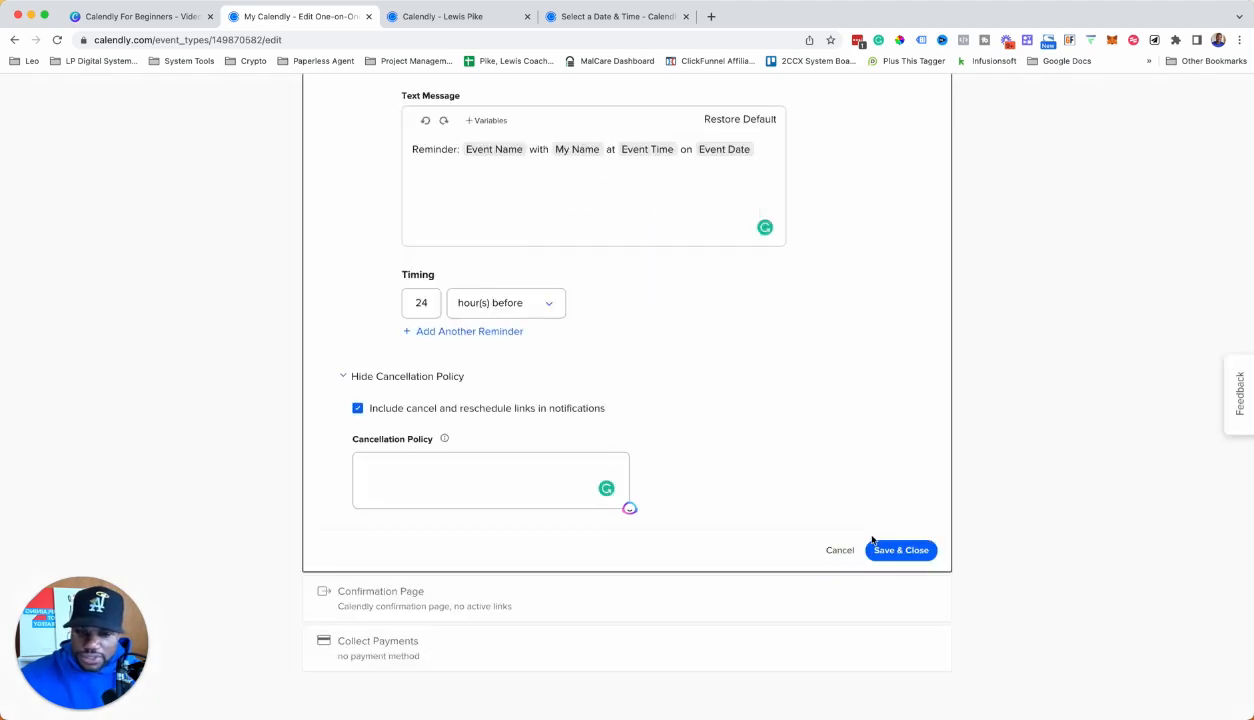
left_click(842, 555)
left_click(686, 249)
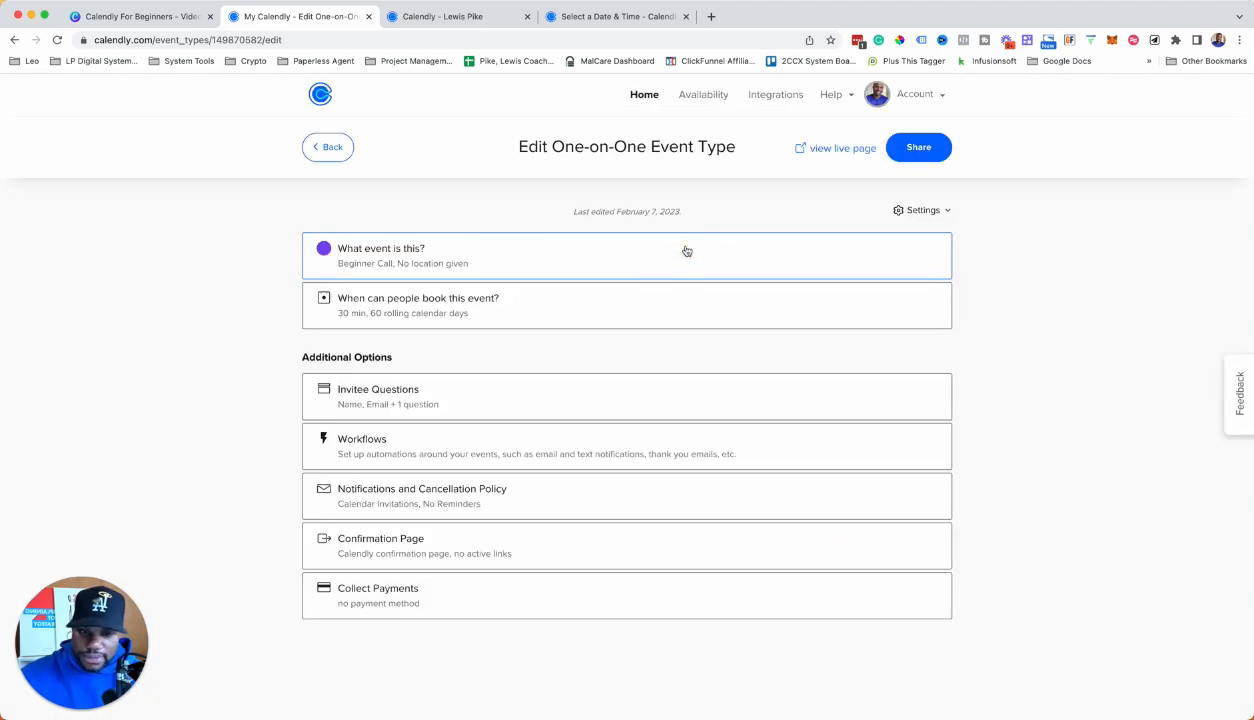
- Open the Confirmation Page section and review the choices for what happens on confirmation
left_click(481, 551)
scroll(668, 458, "down", 3)
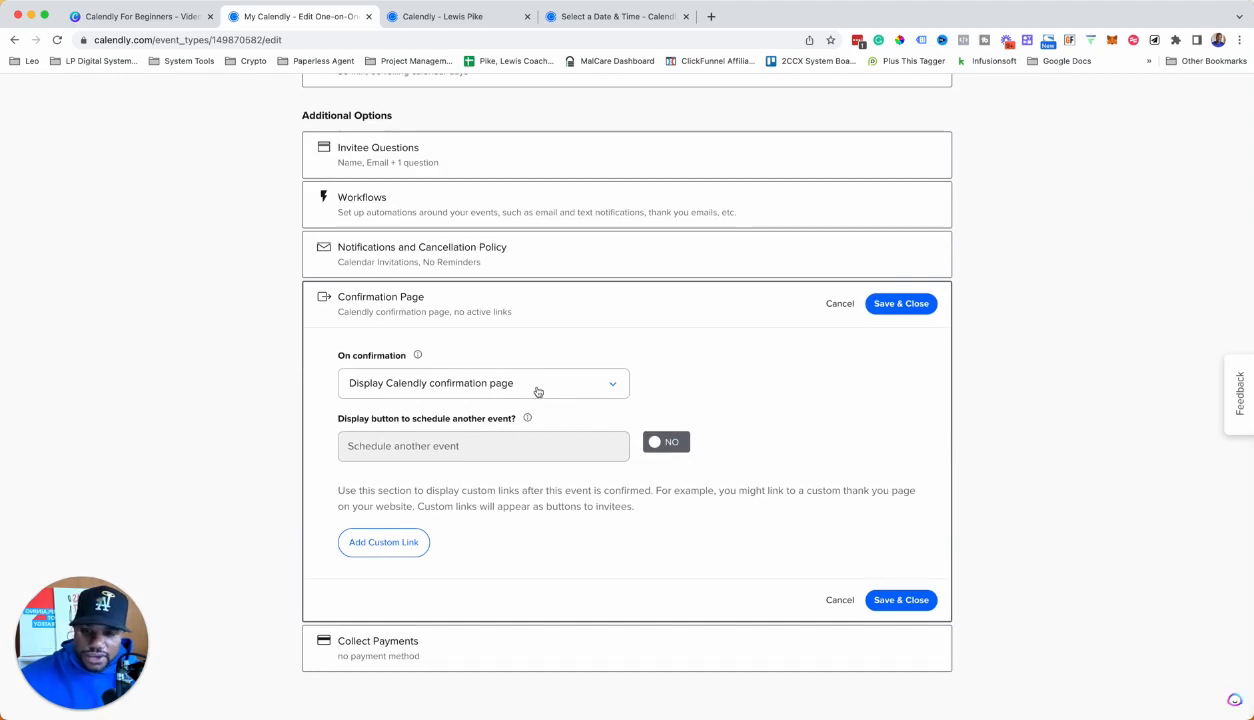
left_click(538, 391)
left_click(702, 380)
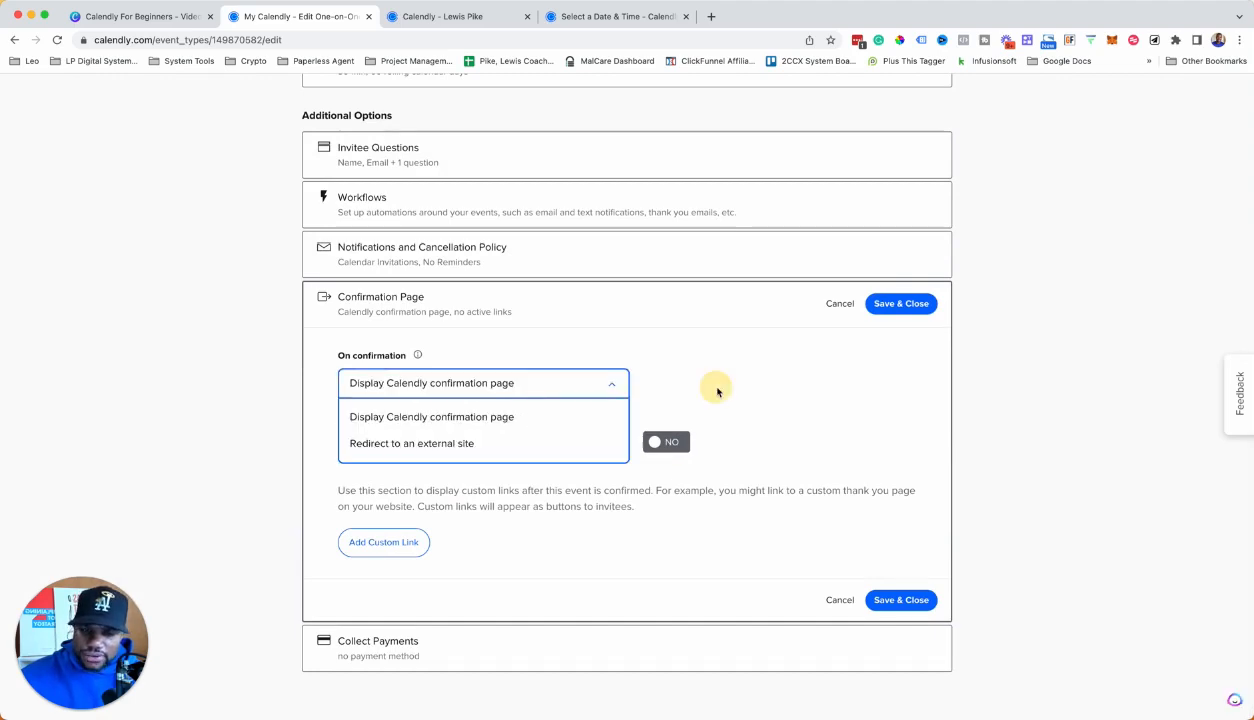
- Try the Redirect to an external site option on confirmation, and restore Display Calendly confirmation page
left_click(526, 391)
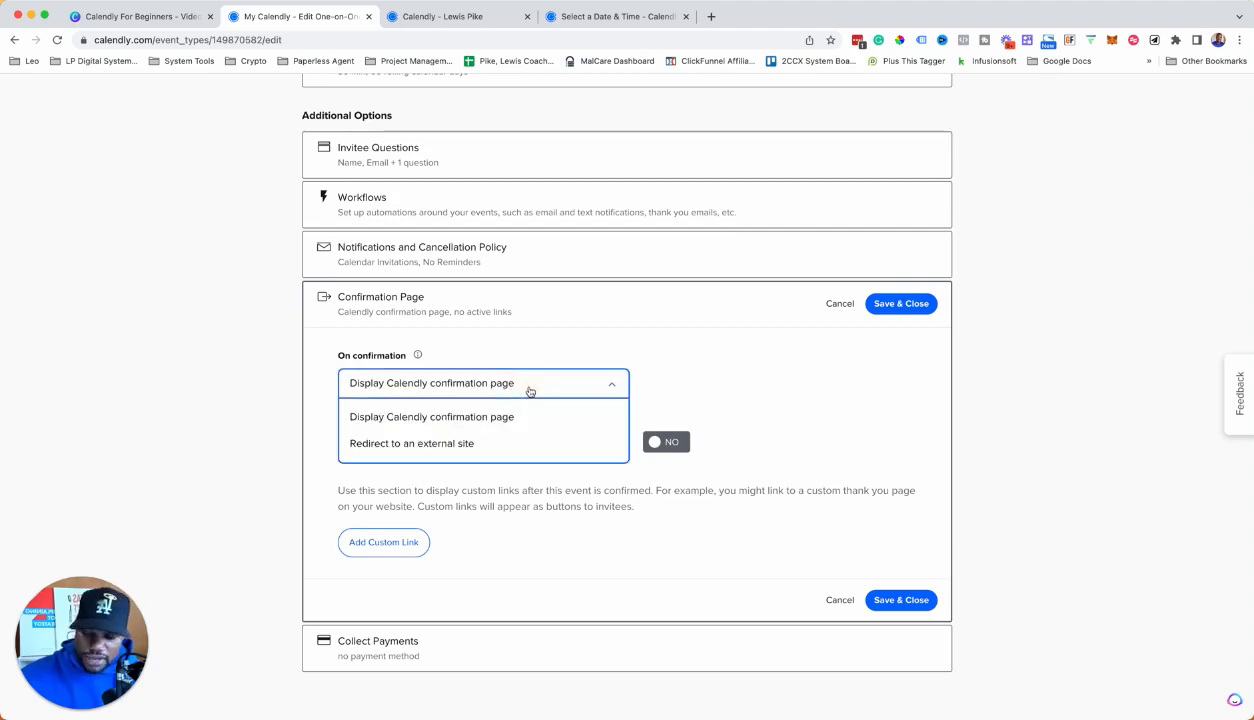
left_click(478, 452)
left_click(434, 508)
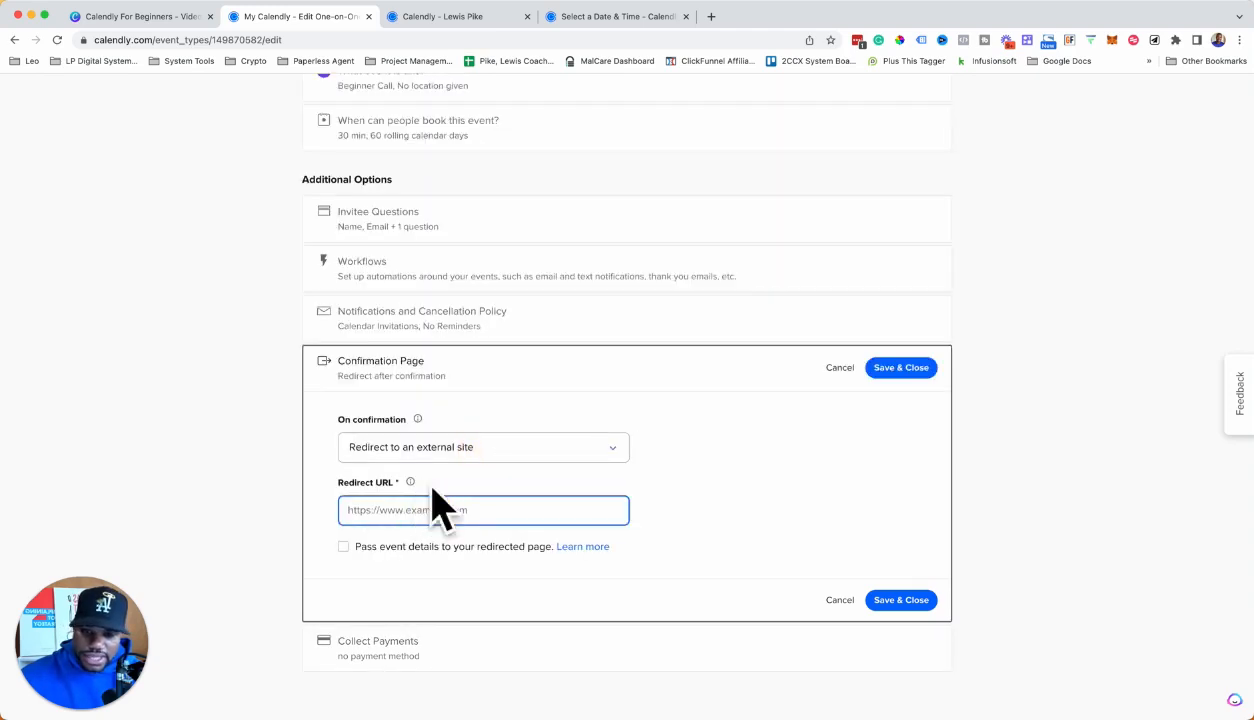
left_click(459, 453)
left_click(428, 479)
scroll(607, 473, "down", 1)
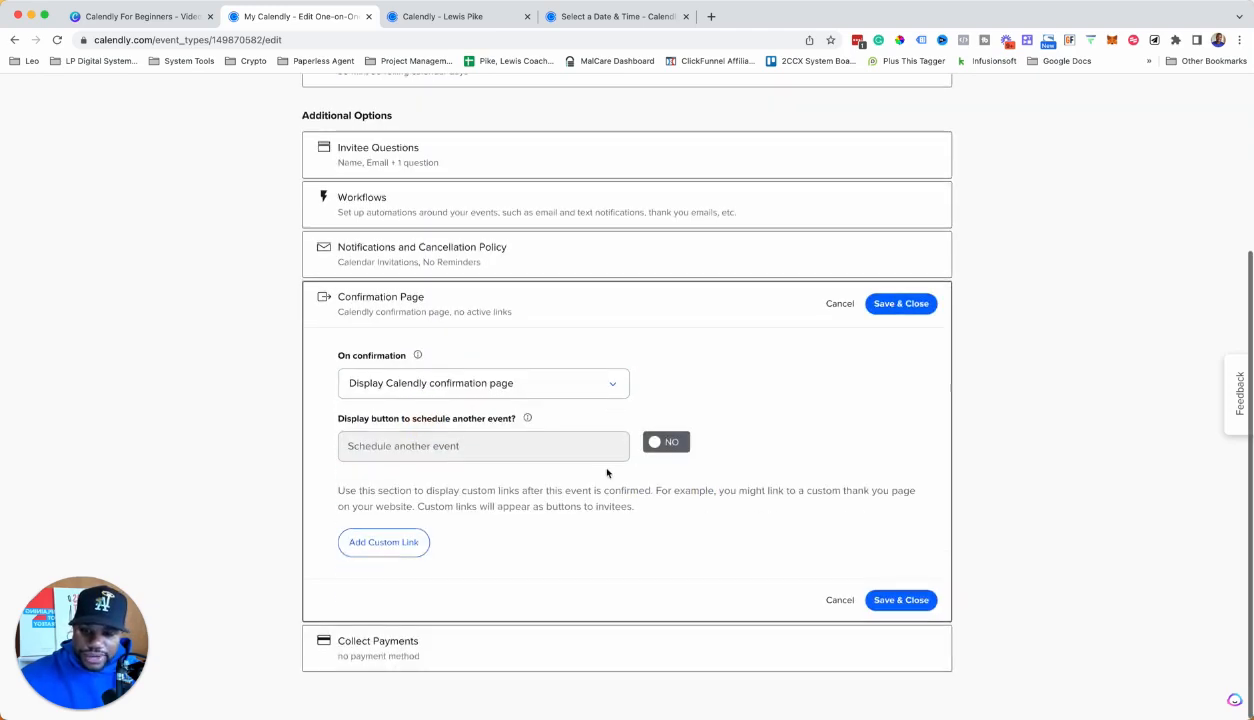
- Review the Collect Payments section with its Stripe and PayPal options, and close it without saving
left_click(420, 640)
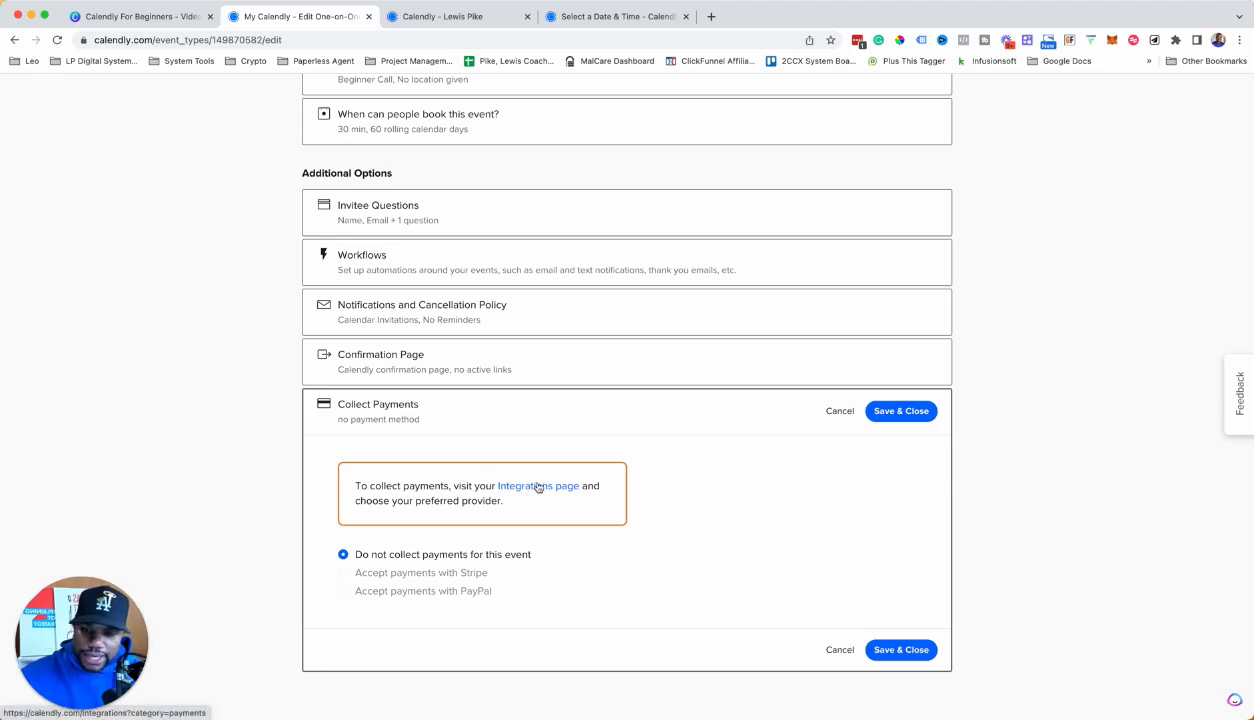
scroll(572, 488, "up", 3)
scroll(575, 490, "down", 3)
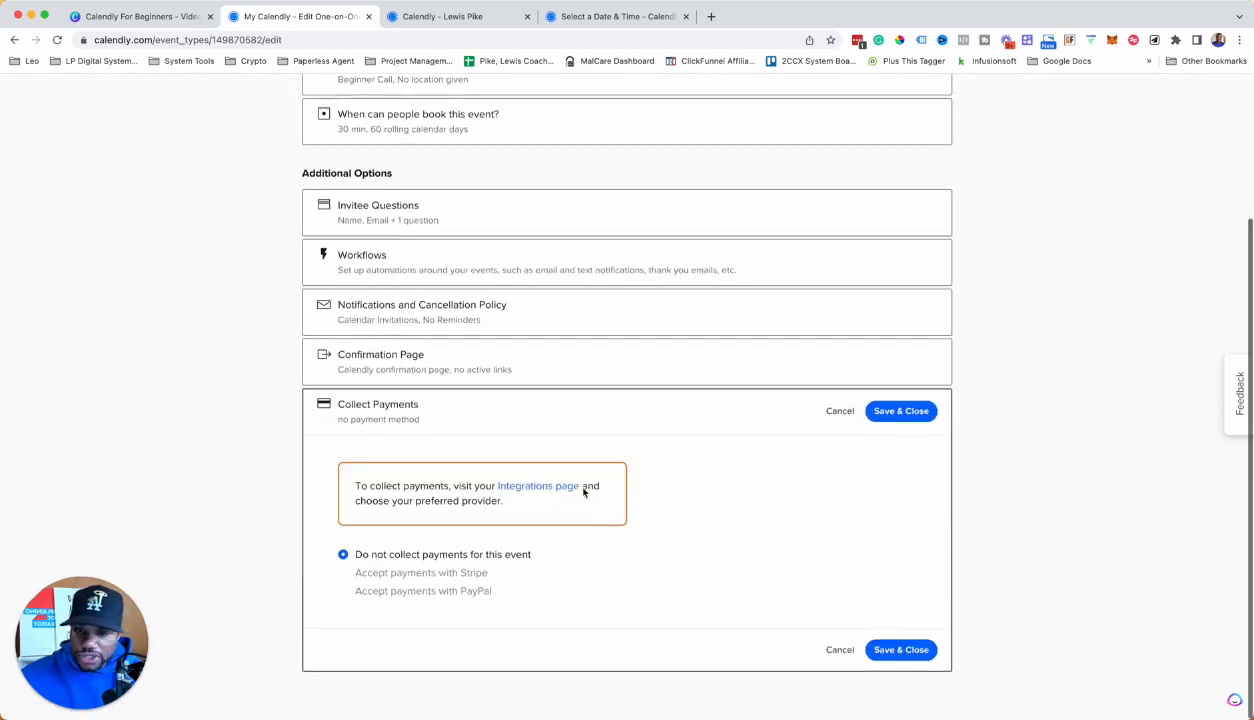
scroll(582, 487, "up", 3)
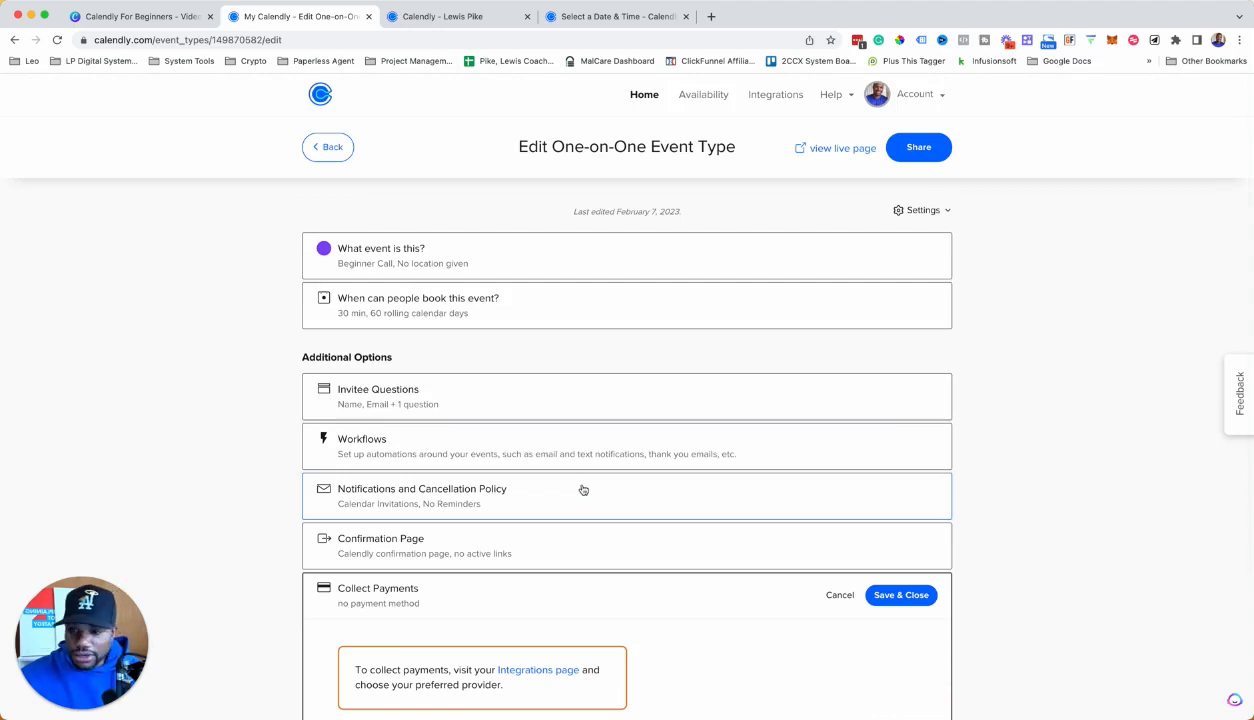
scroll(574, 487, "down", 3)
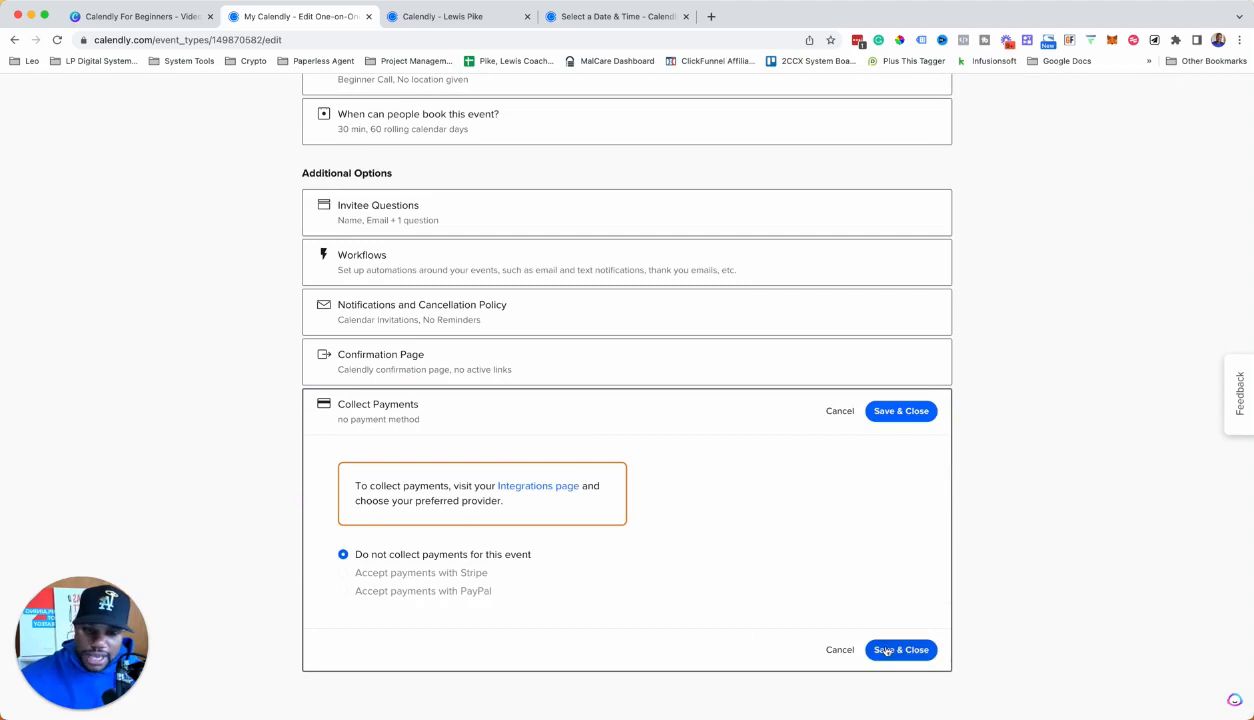
left_click(839, 411)
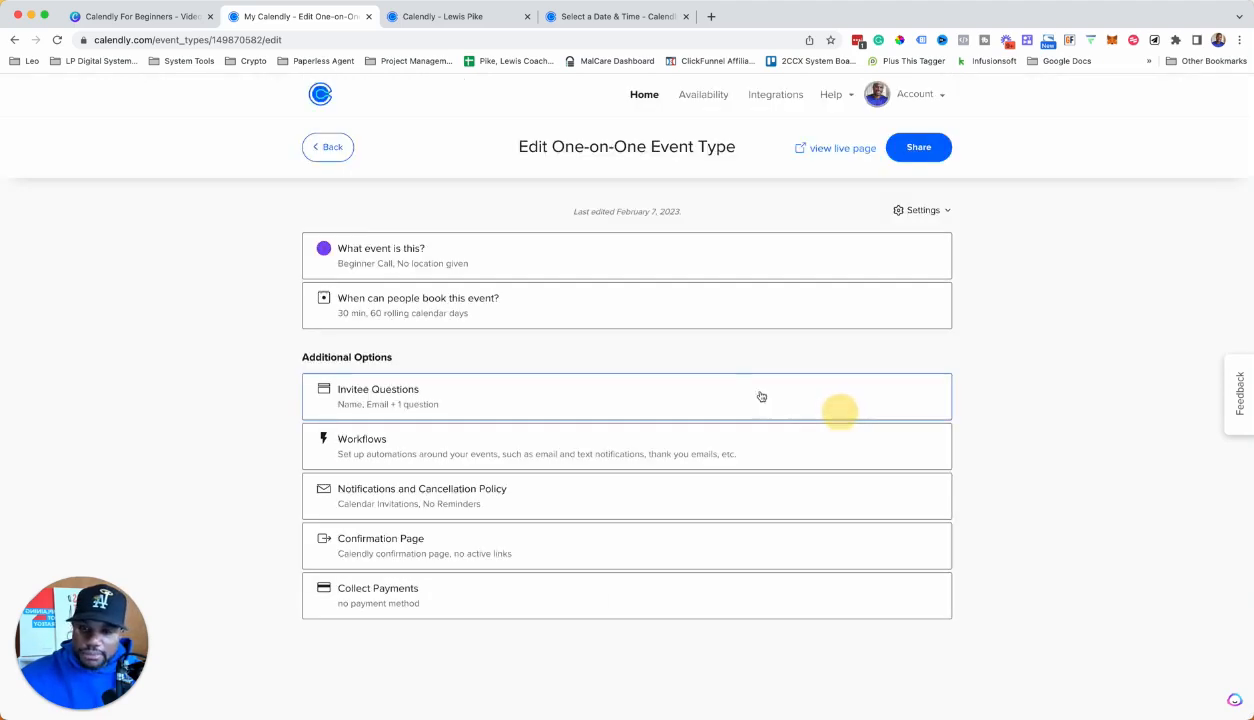
- Leave the event editor and look over the event types list
left_click(337, 148)
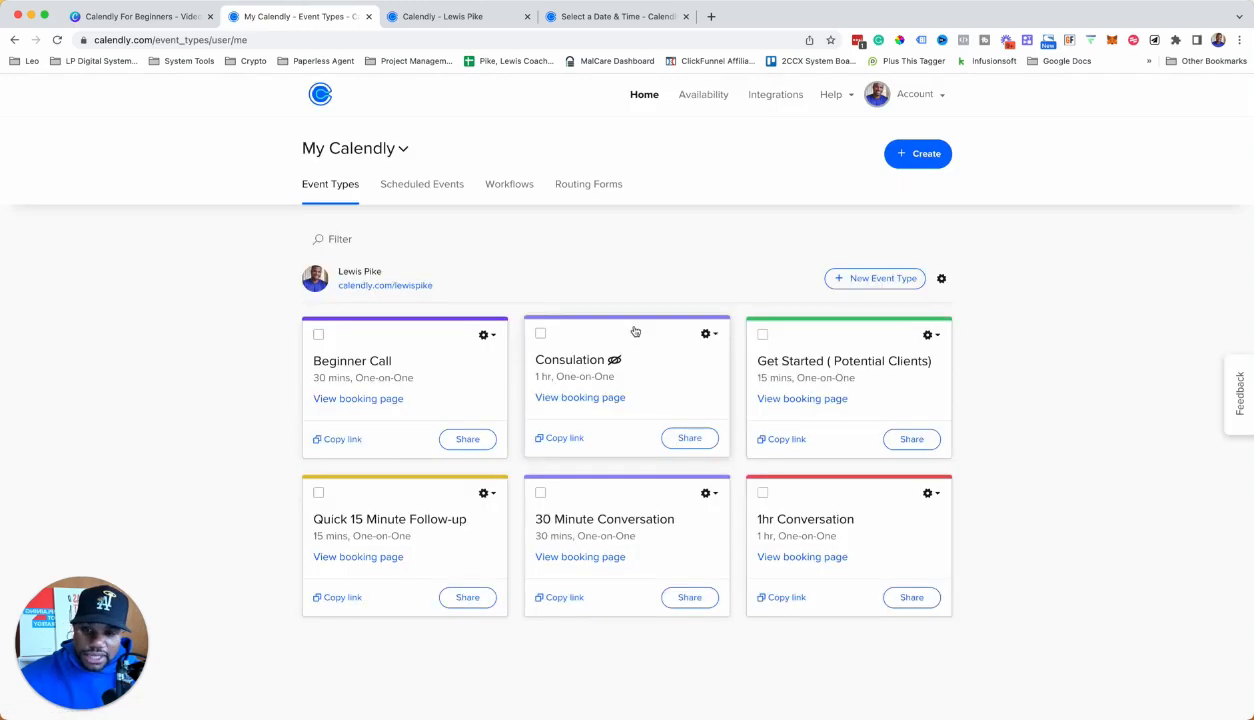
scroll(567, 332, "down", 1)
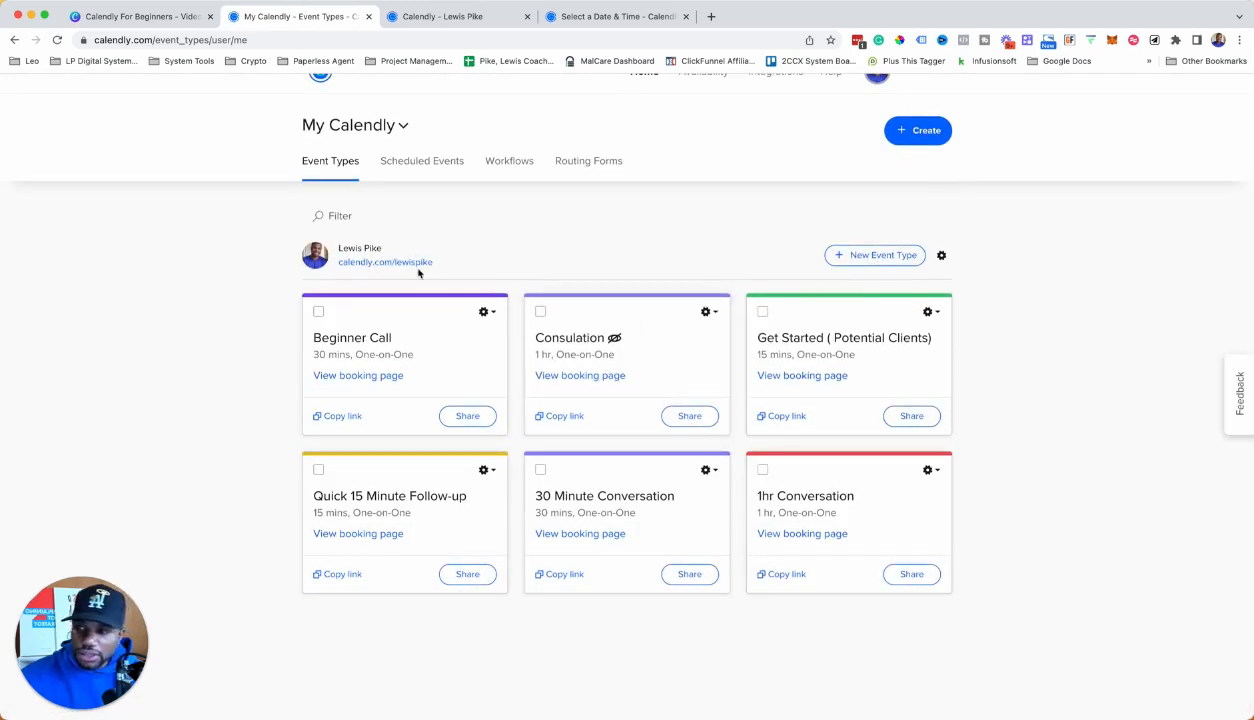